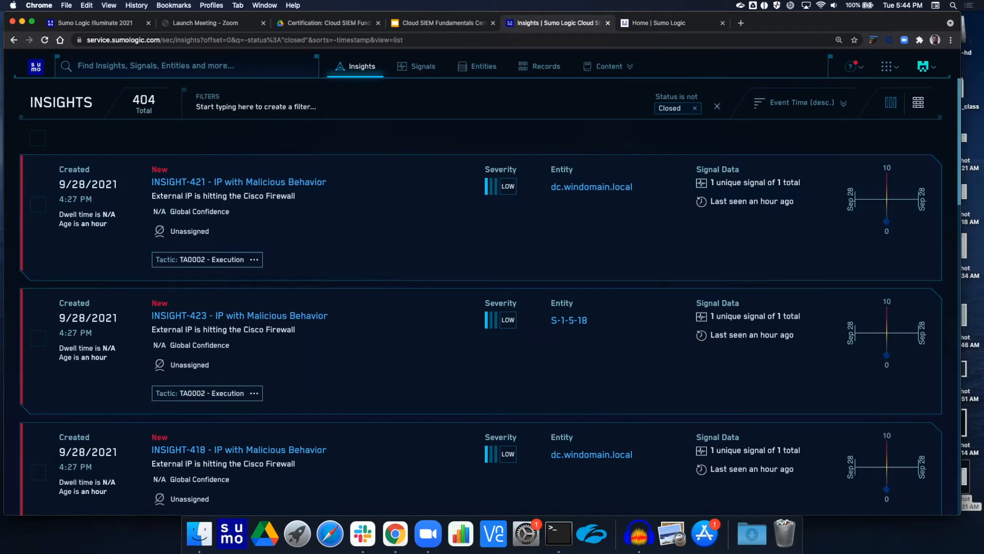
Add a filter so the insight name is 'Persistence with Initial Access'
left_click(383, 109)
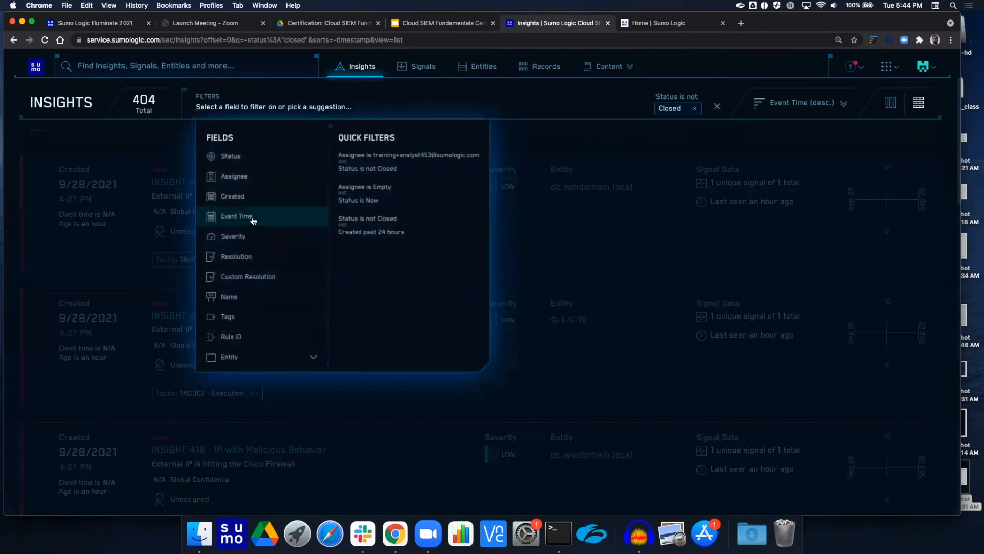
left_click(257, 296)
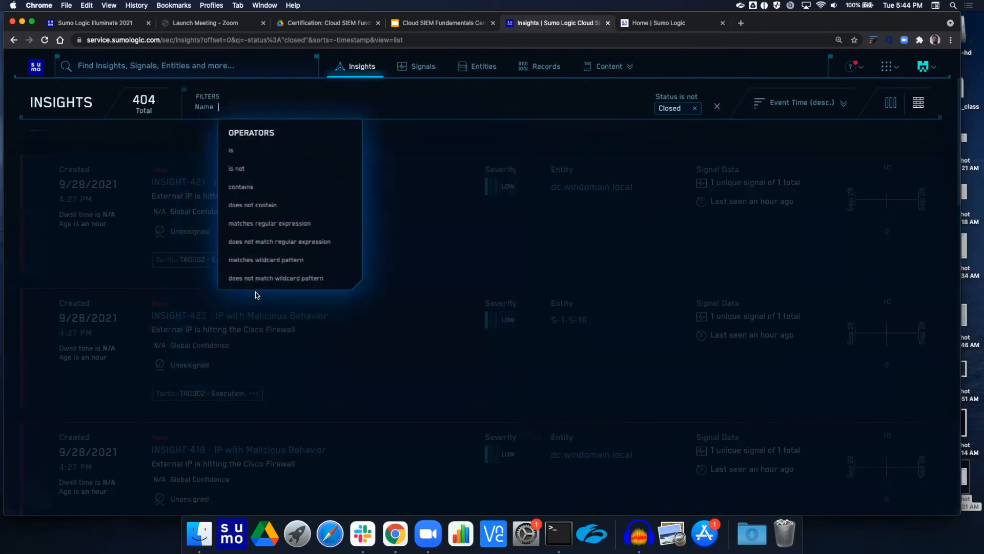
left_click(244, 152)
type("Persisten")
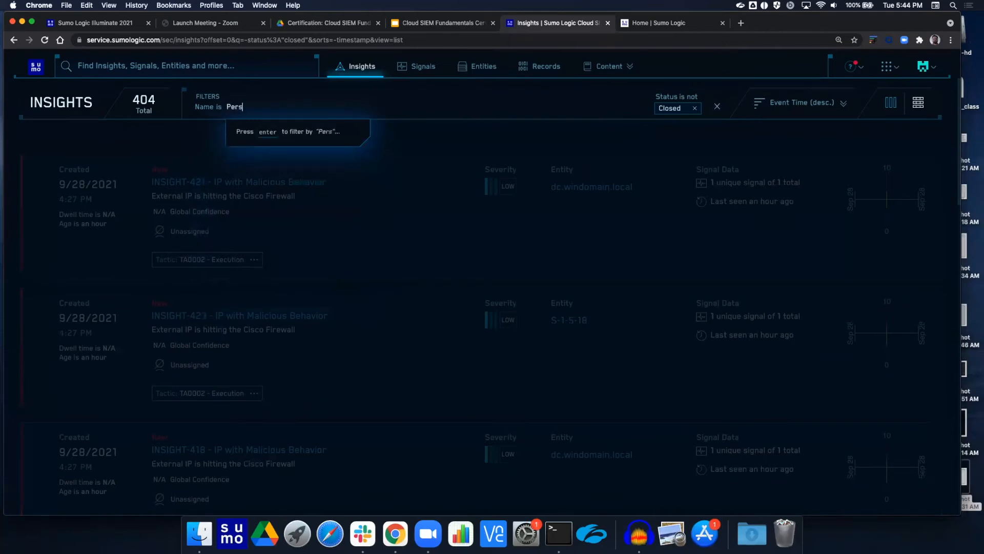
key("Down")
key("Down")
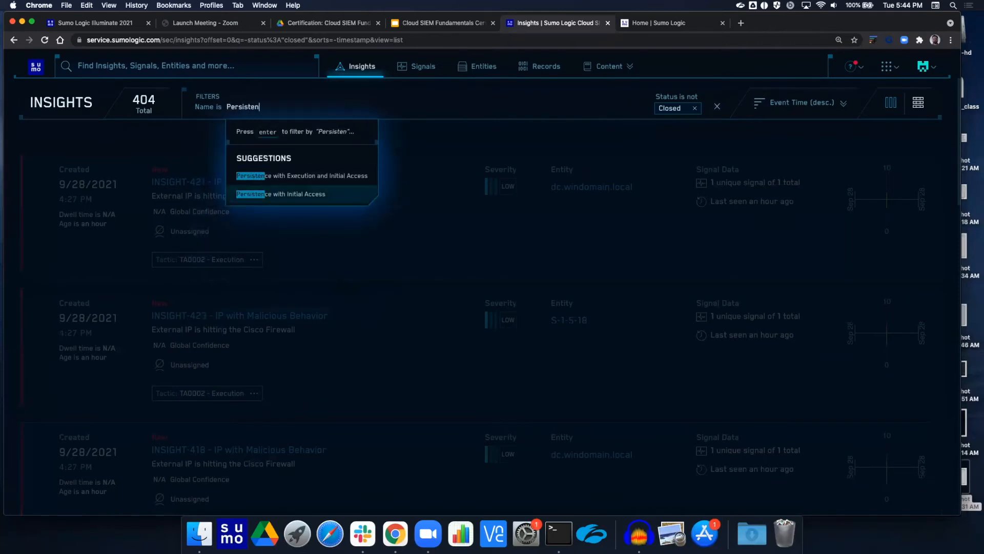
key("Return")
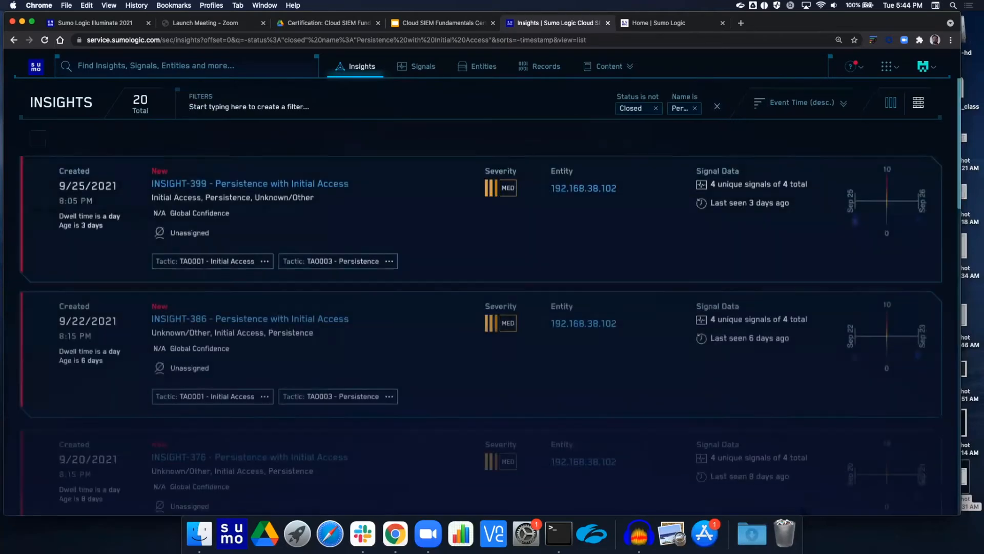
Scroll through the 22 matching Persistence with Initial Access insights
scroll(277, 205, "down", 9)
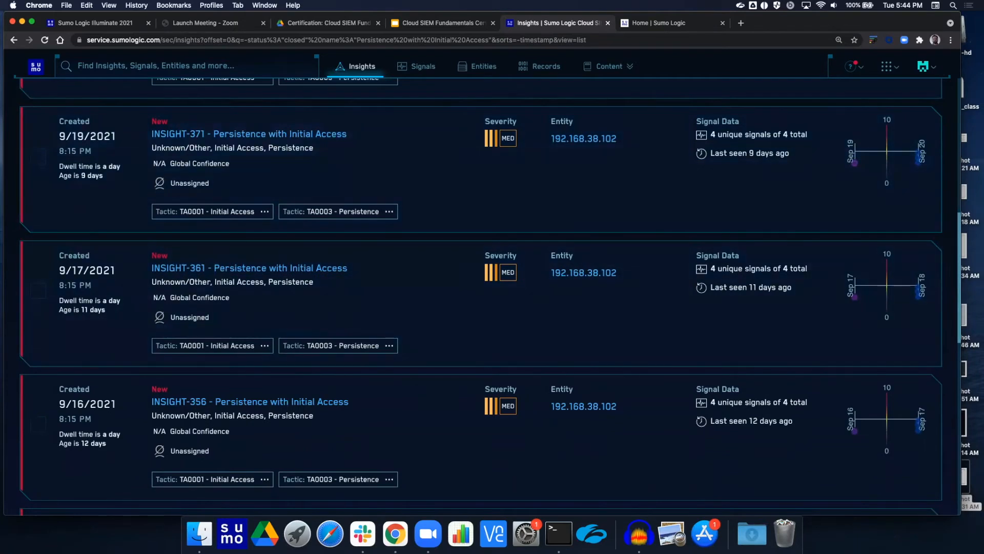
scroll(371, 288, "up", 10)
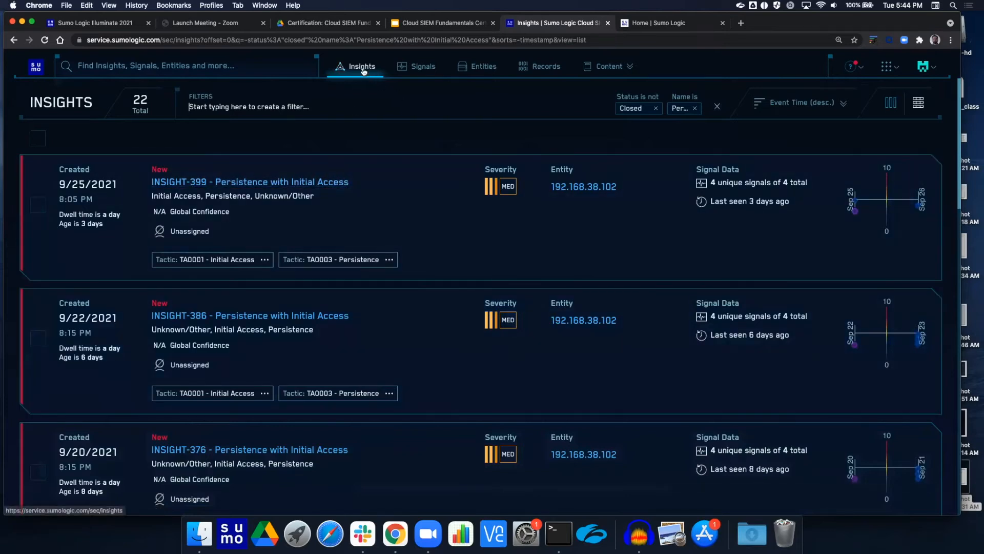
left_click(512, 107)
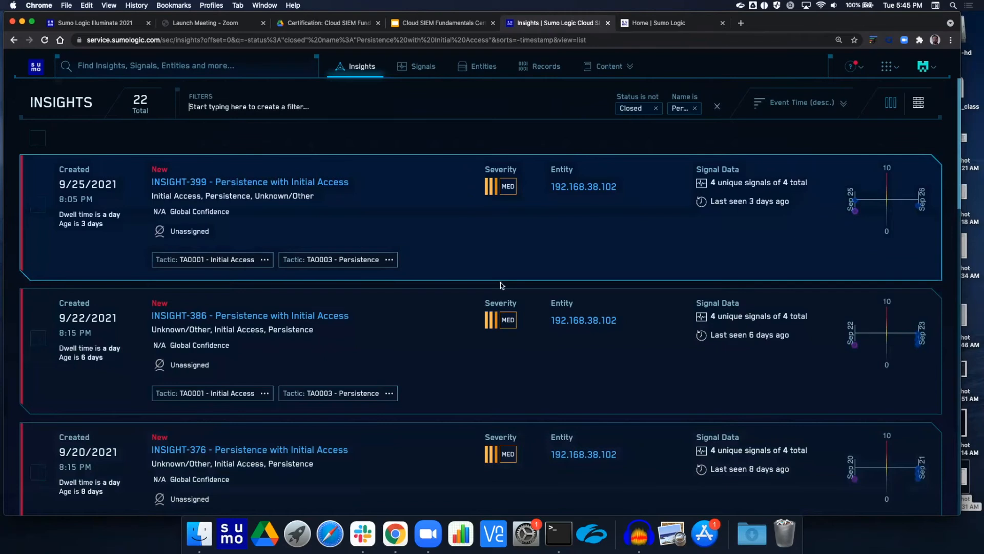
scroll(501, 281, "down", 10)
scroll(515, 298, "down", 3)
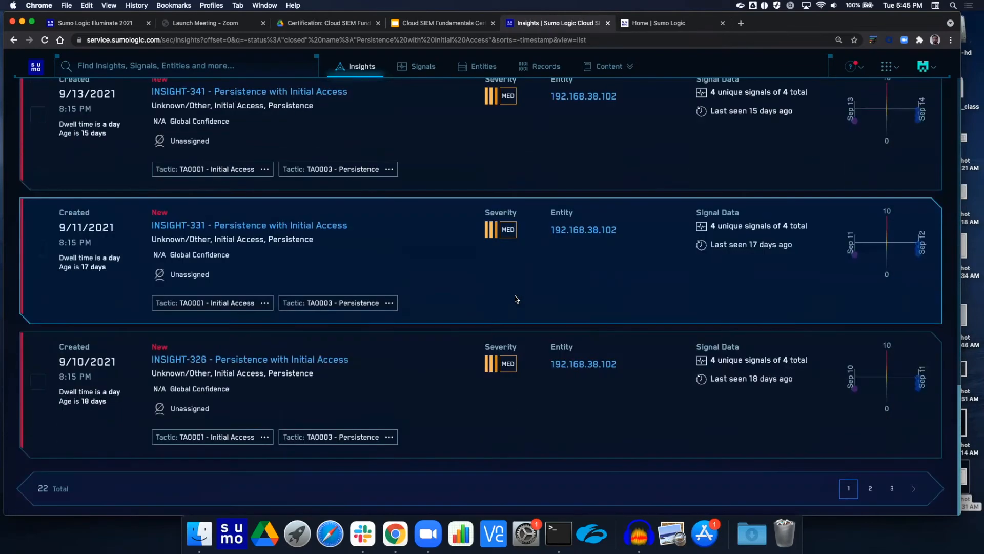
scroll(503, 299, "up", 2)
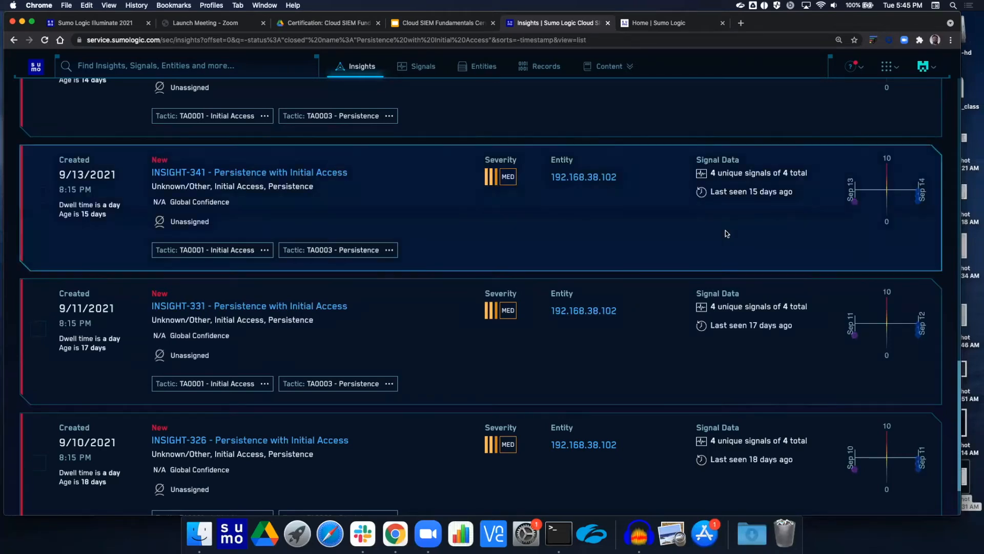
scroll(453, 200, "up", 5)
scroll(455, 201, "up", 10)
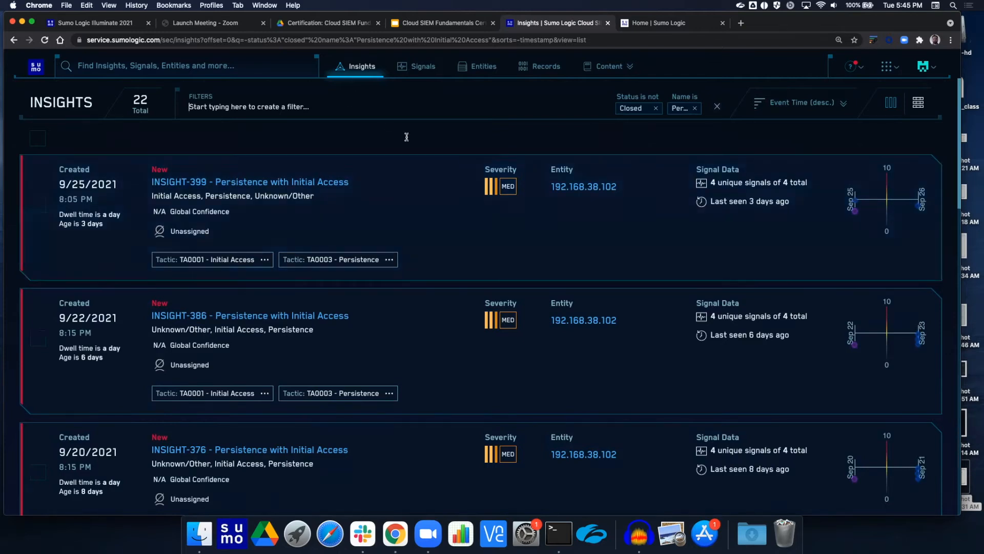
Try a Name contains 'persisten' filter, then cancel it unfinished
left_click(268, 102)
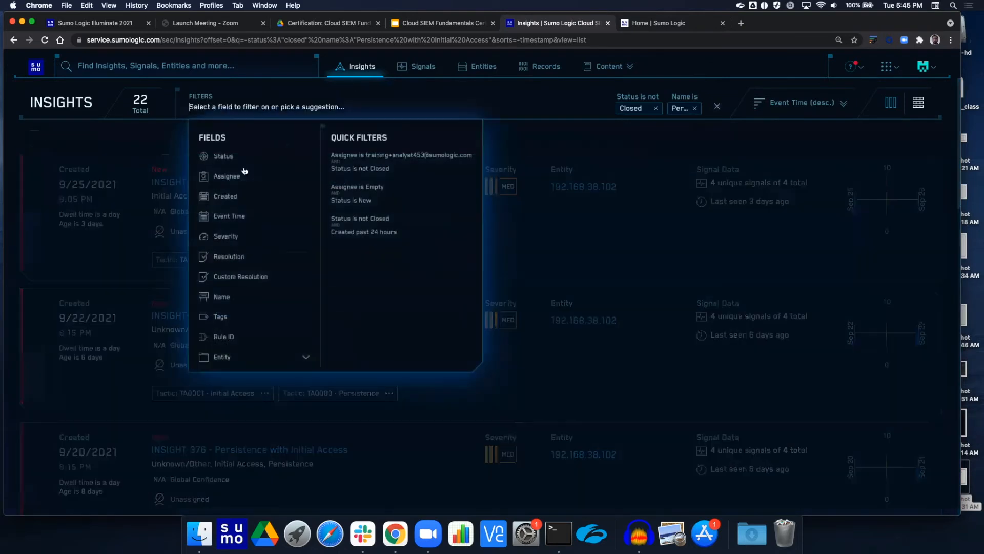
left_click(242, 291)
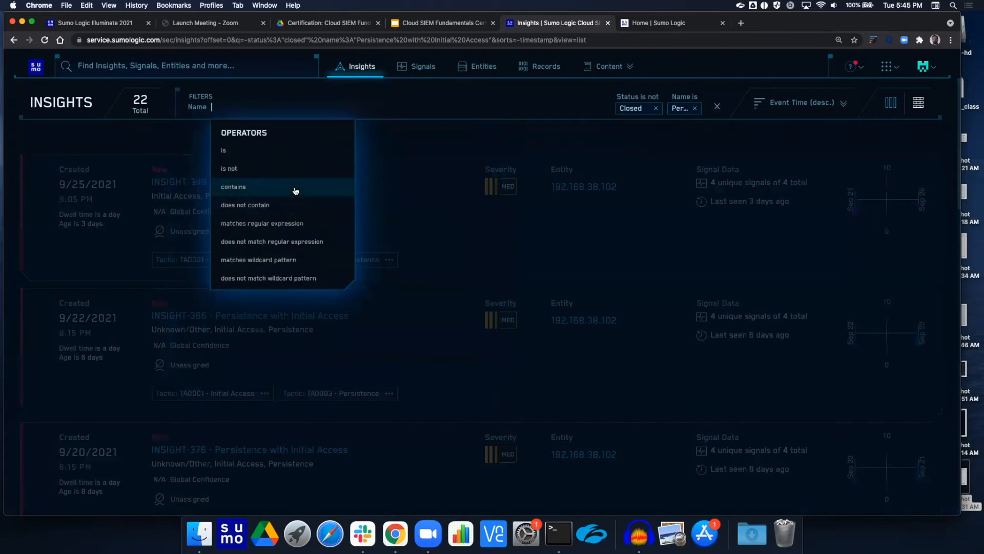
left_click(294, 189)
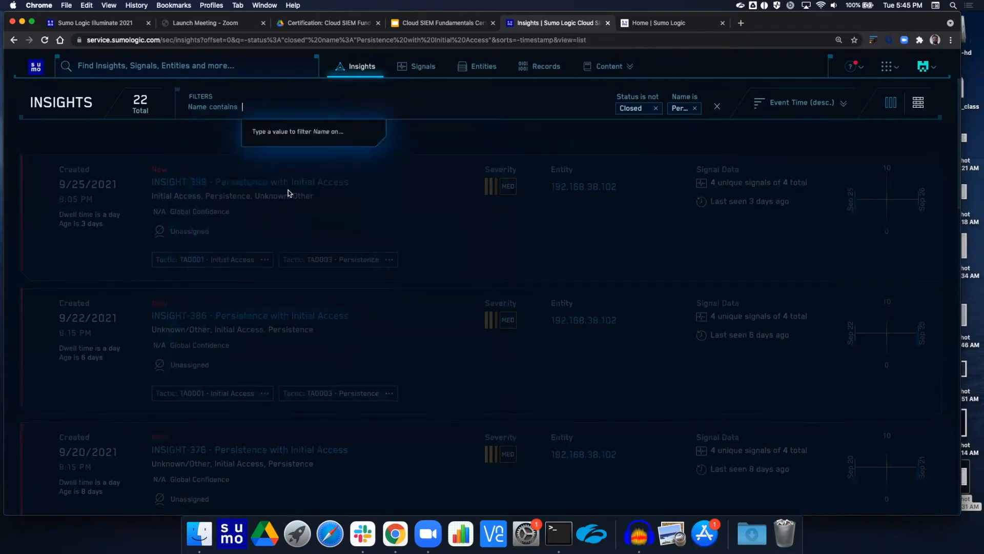
type("persisten")
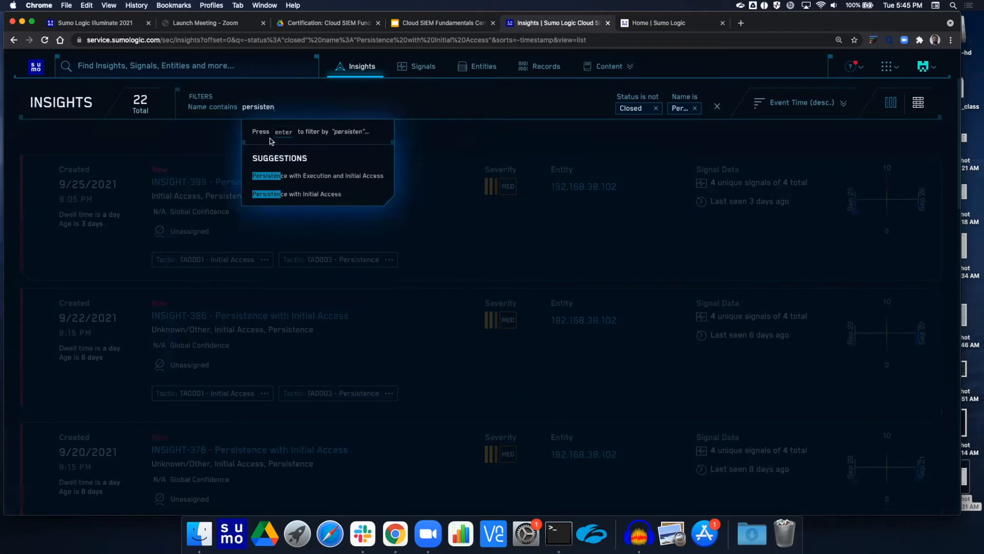
key("Escape")
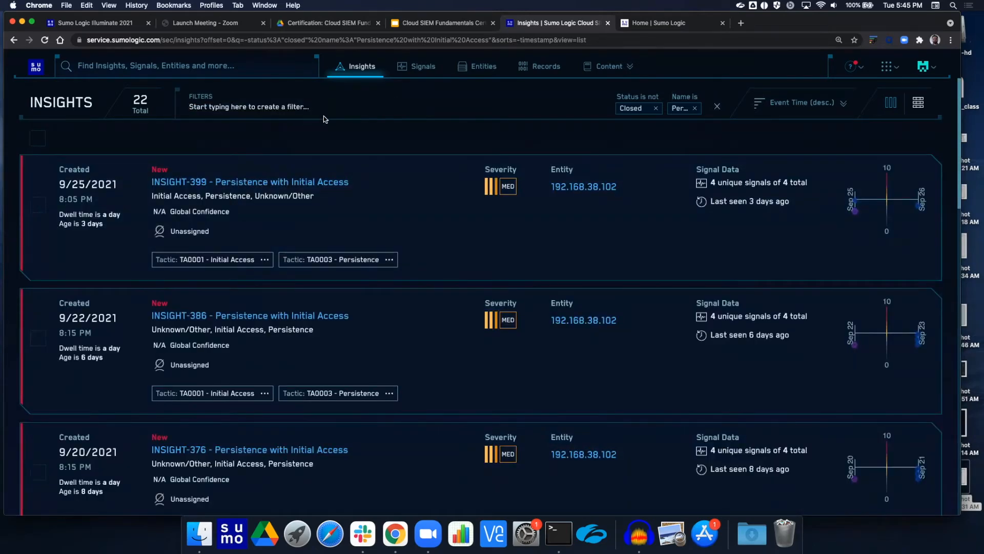
Remove the 'Status is not Closed' condition to show all 25 insights, then open INSIGHT-386
left_click(331, 106)
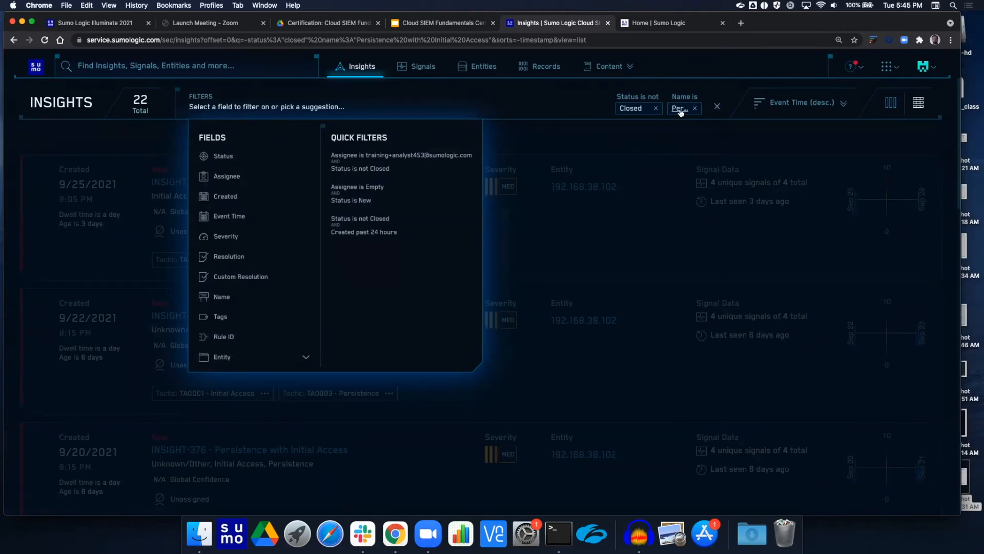
left_click(656, 110)
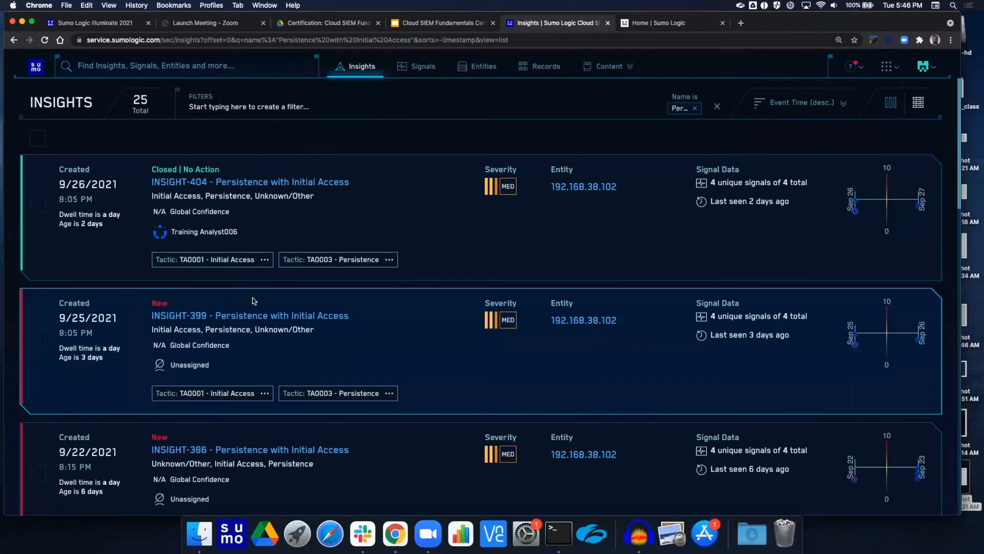
scroll(317, 341, "down", 2)
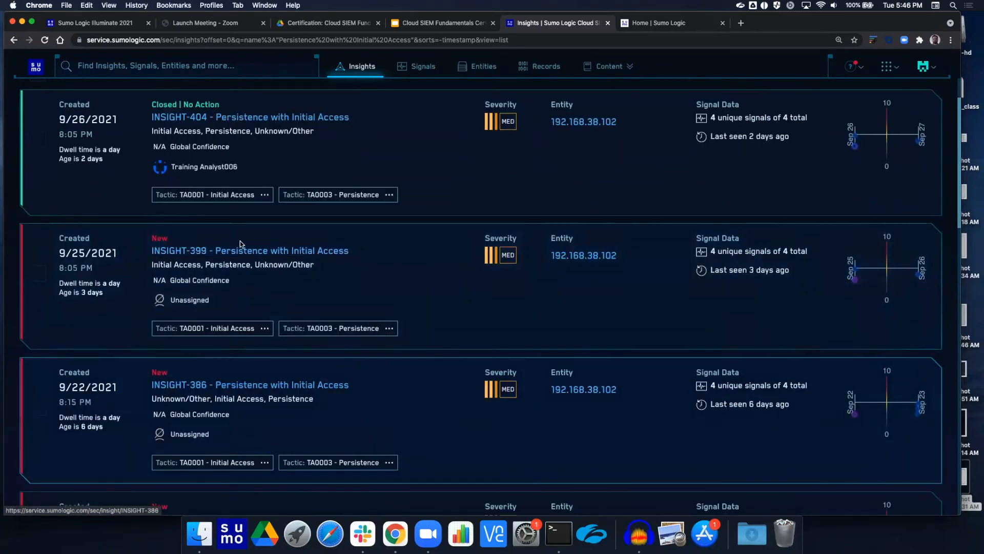
left_click(290, 388)
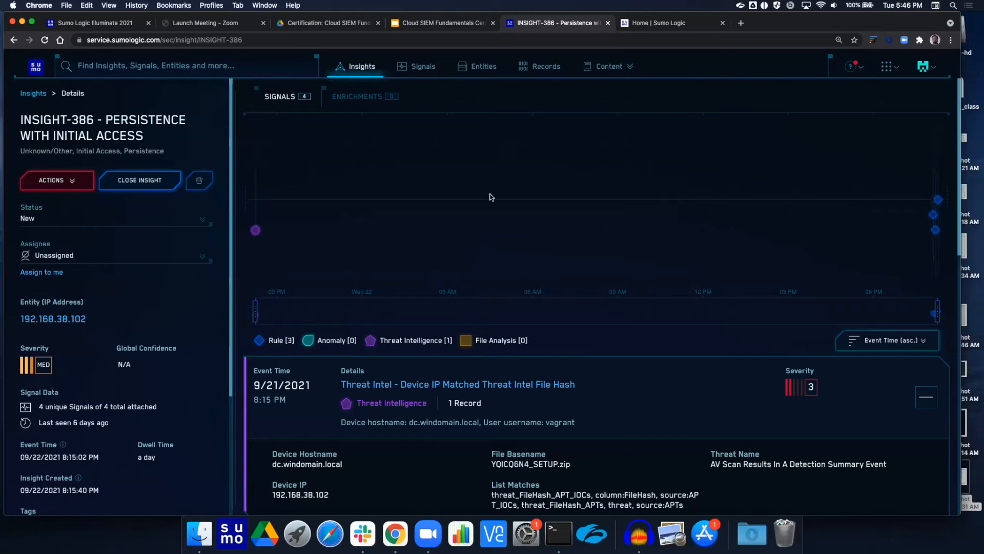
Review INSIGHT-386's threat-intel hash, phishing click, Trojan and CrowdStrike signals, then go back to the list
mouse_move(256, 233)
scroll(472, 213, "down", 5)
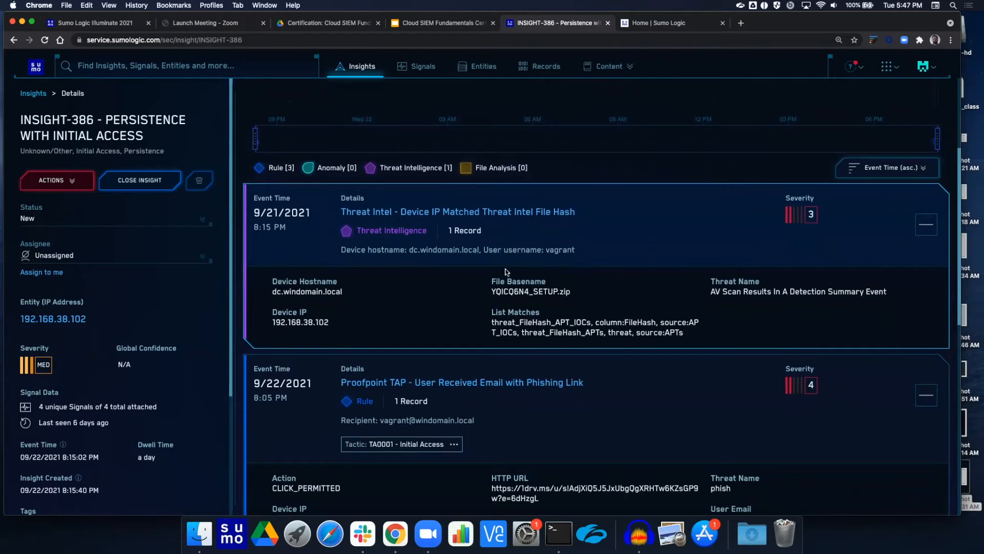
scroll(506, 272, "down", 10)
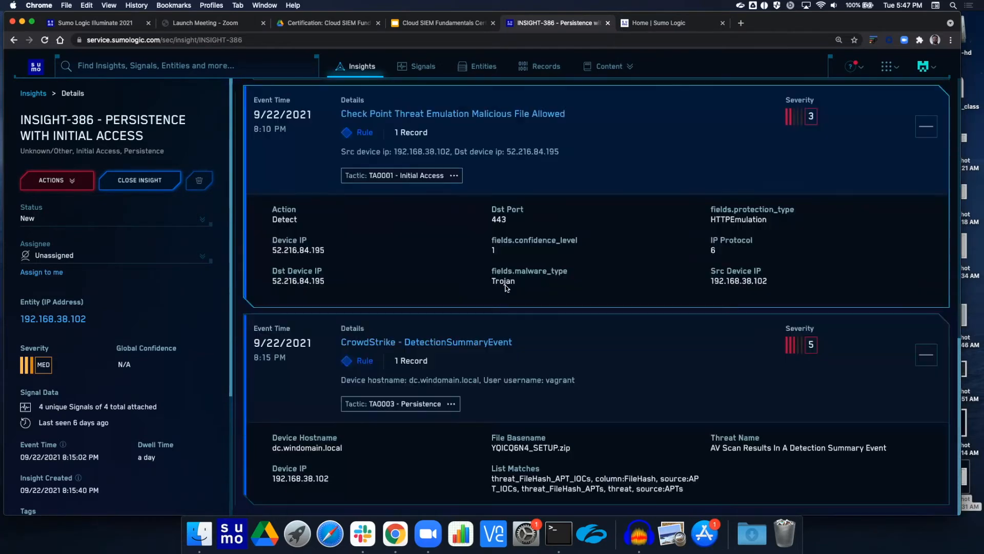
scroll(505, 287, "up", 3)
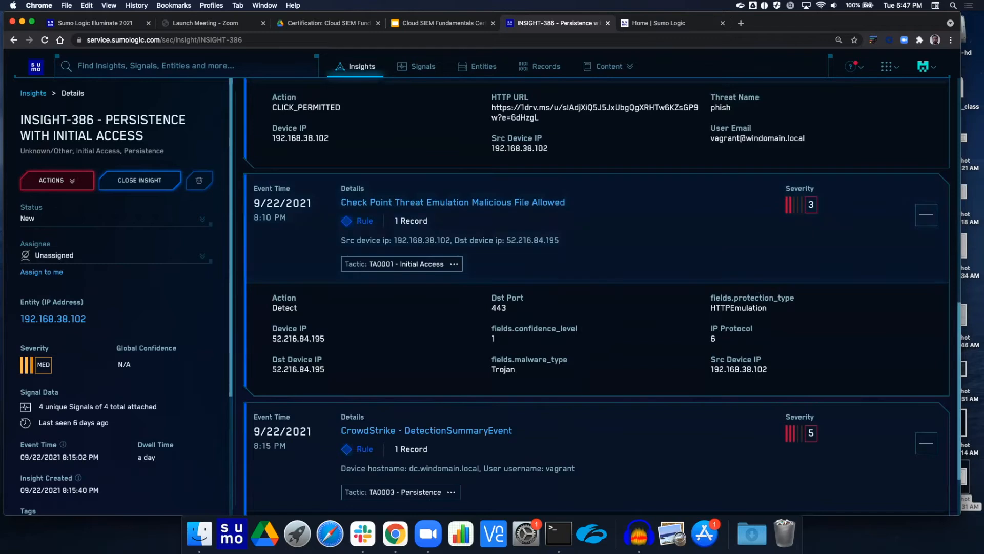
scroll(565, 239, "up", 10)
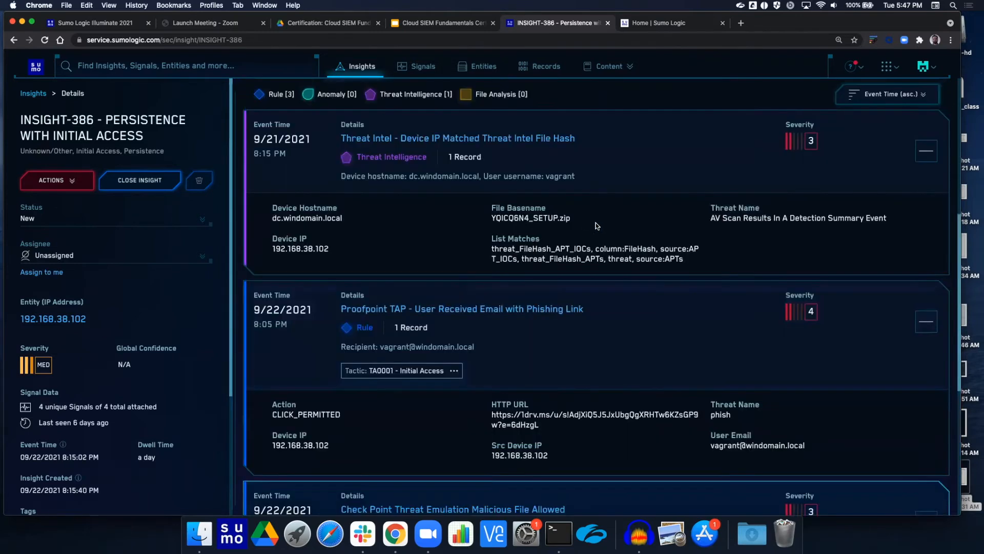
scroll(601, 227, "up", 5)
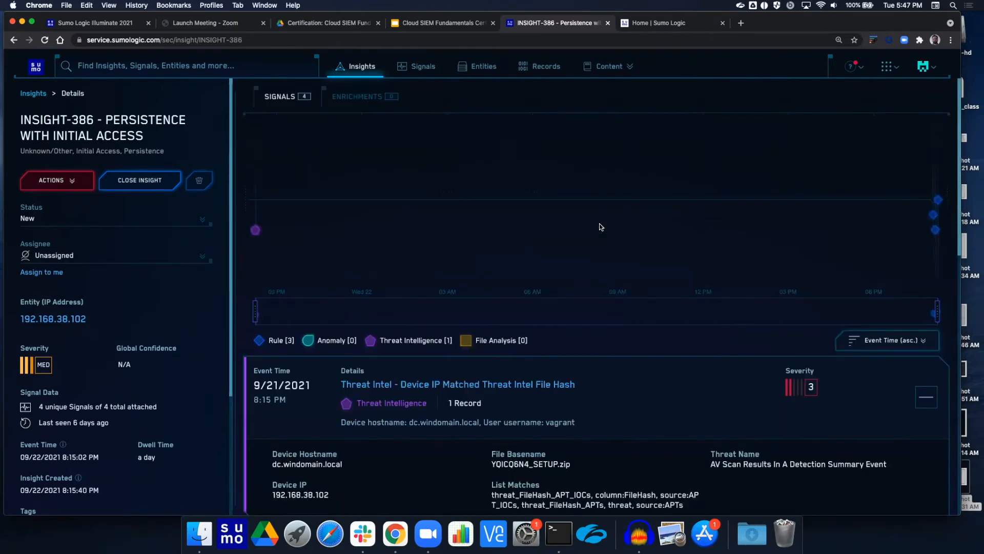
key("super+bracketleft")
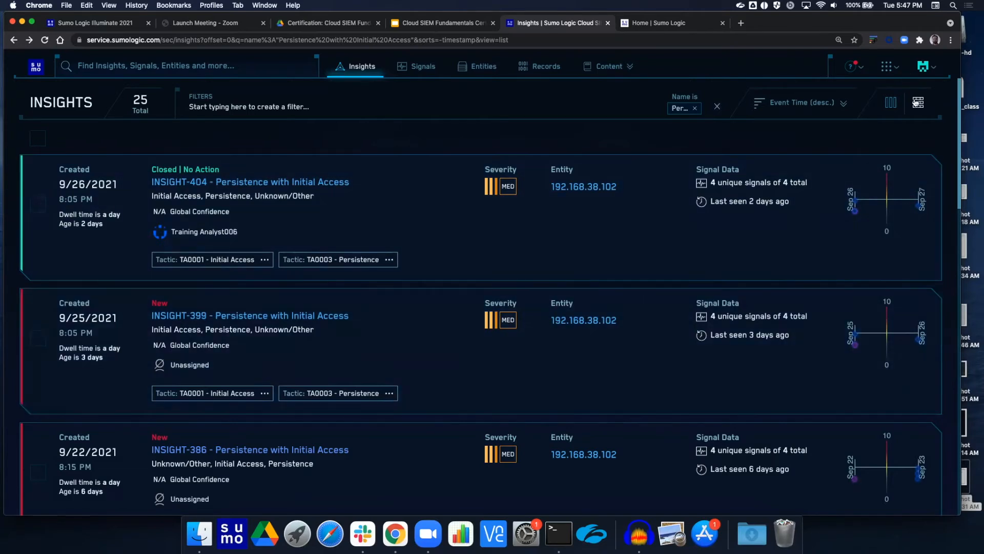
Switch the 25 insights to a board grouped by status and open INSIGHT-386 from the New column
left_click(891, 103)
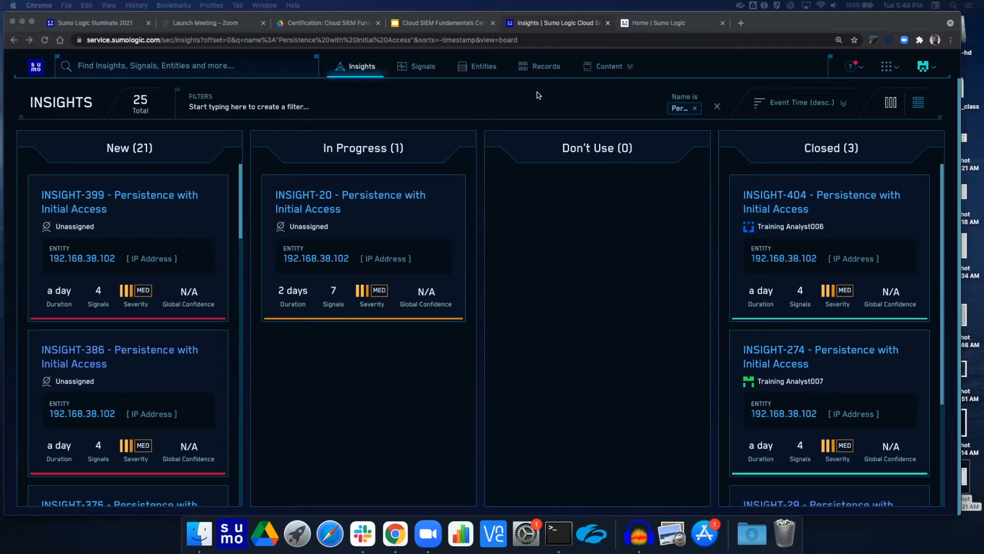
scroll(95, 305, "down", 2)
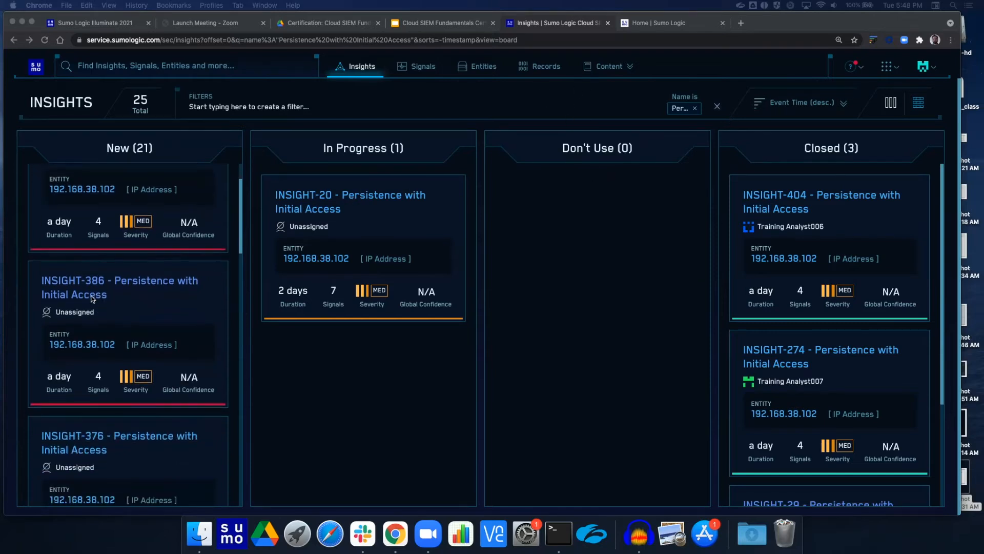
left_click(92, 283)
left_click(92, 283)
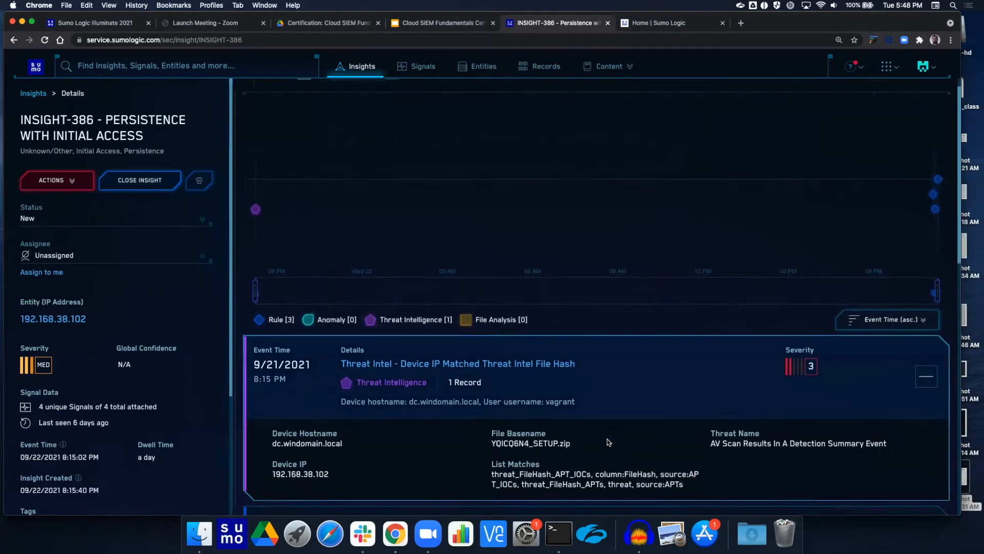
scroll(607, 439, "down", 3)
scroll(607, 438, "down", 1)
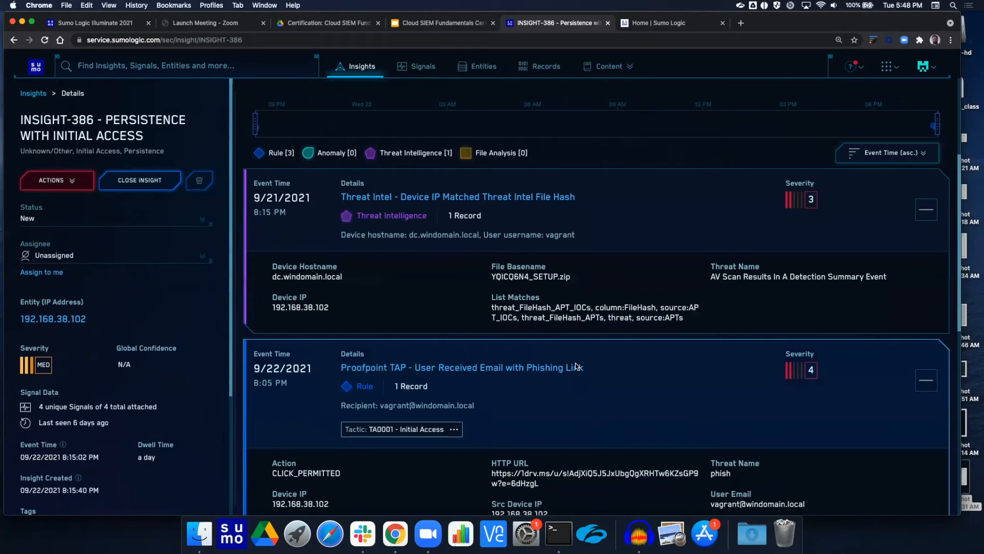
scroll(577, 367, "up", 4)
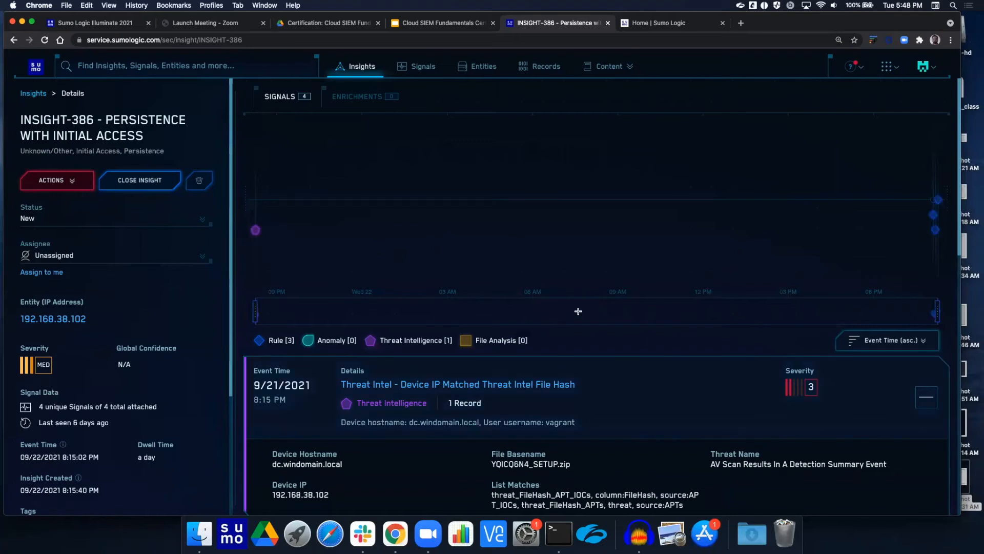
mouse_move(258, 233)
scroll(677, 237, "down", 2)
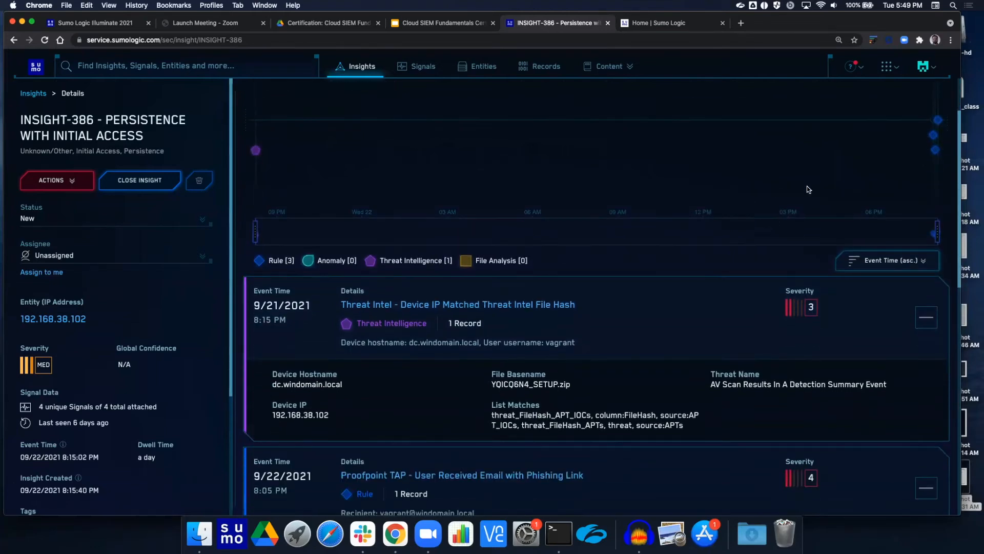
scroll(925, 148, "up", 1)
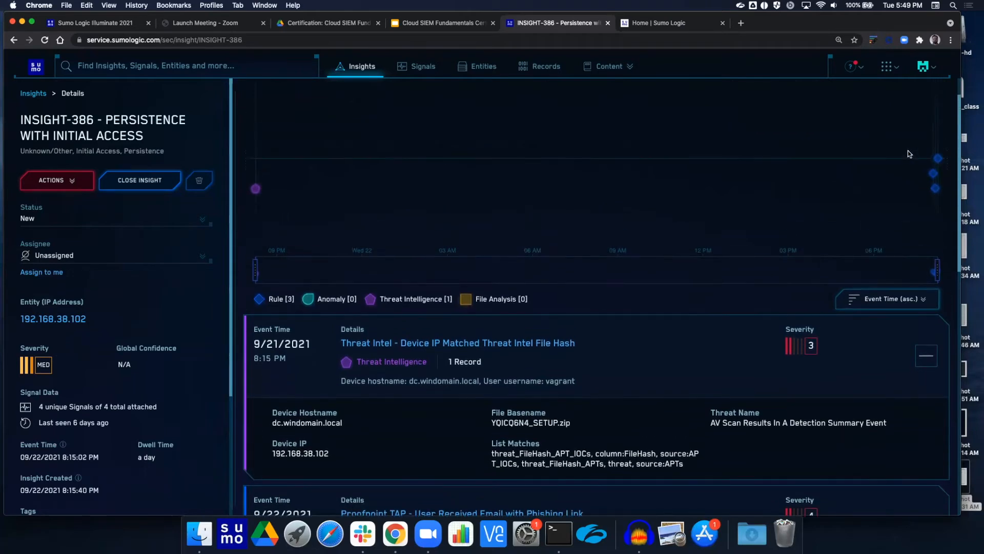
mouse_move(936, 173)
scroll(650, 316, "down", 5)
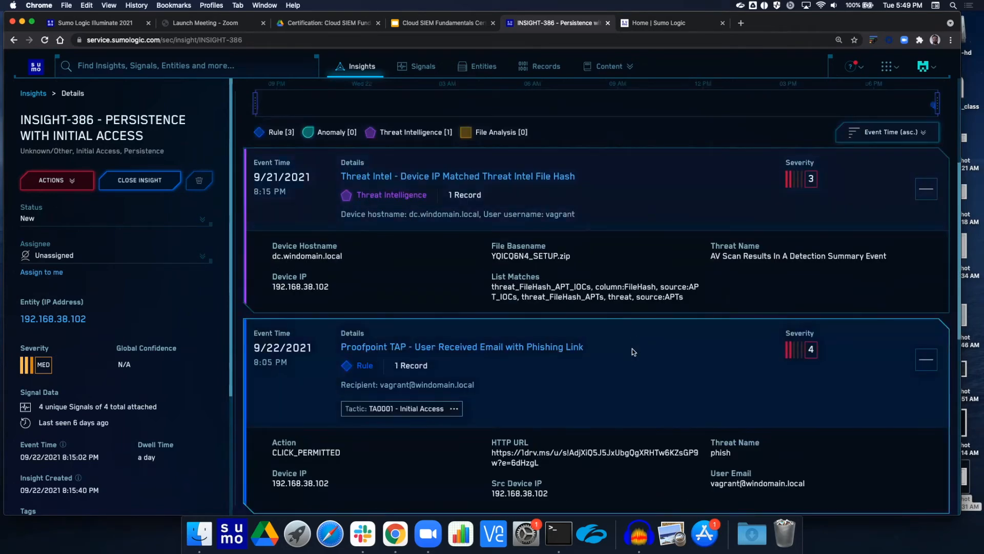
scroll(632, 349, "down", 7)
scroll(595, 367, "down", 6)
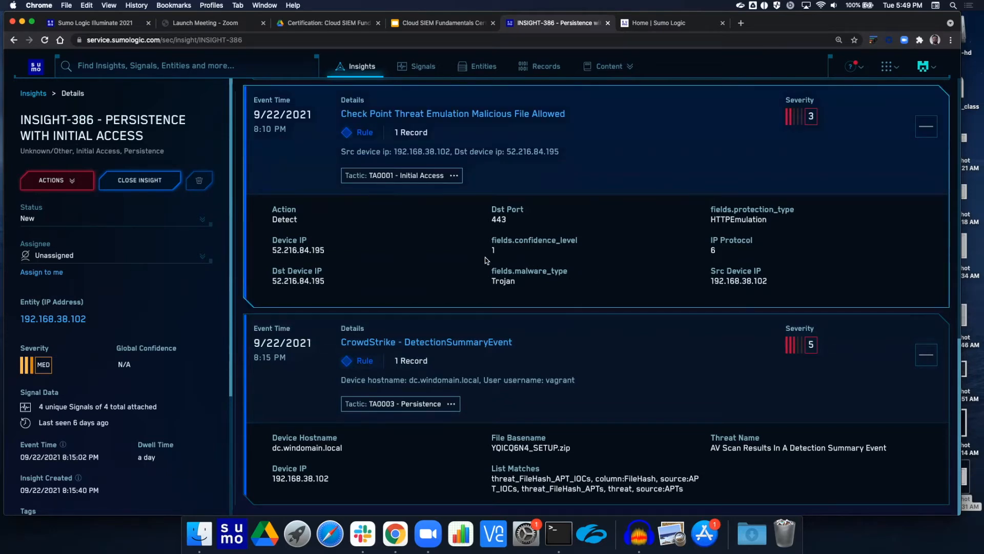
scroll(538, 291, "up", 5)
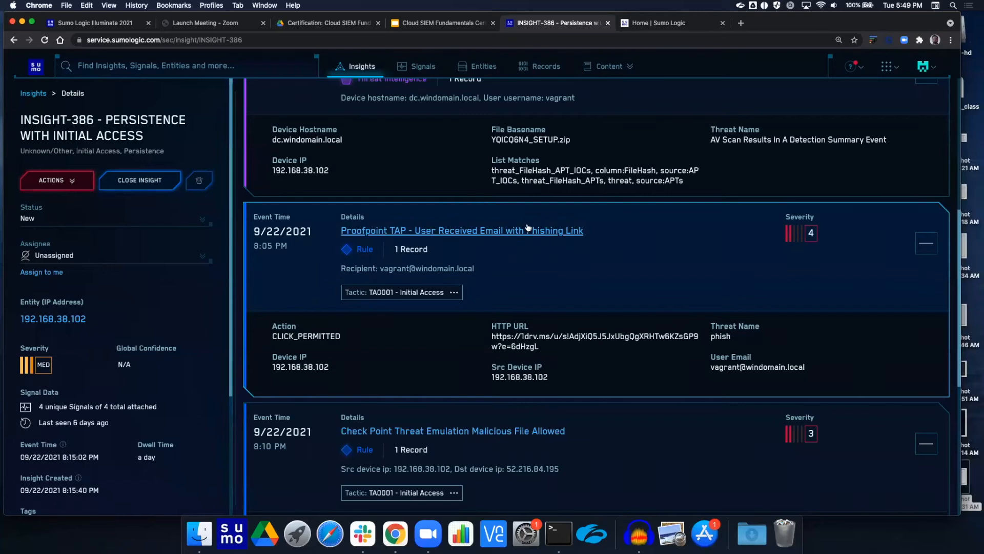
scroll(483, 281, "down", 5)
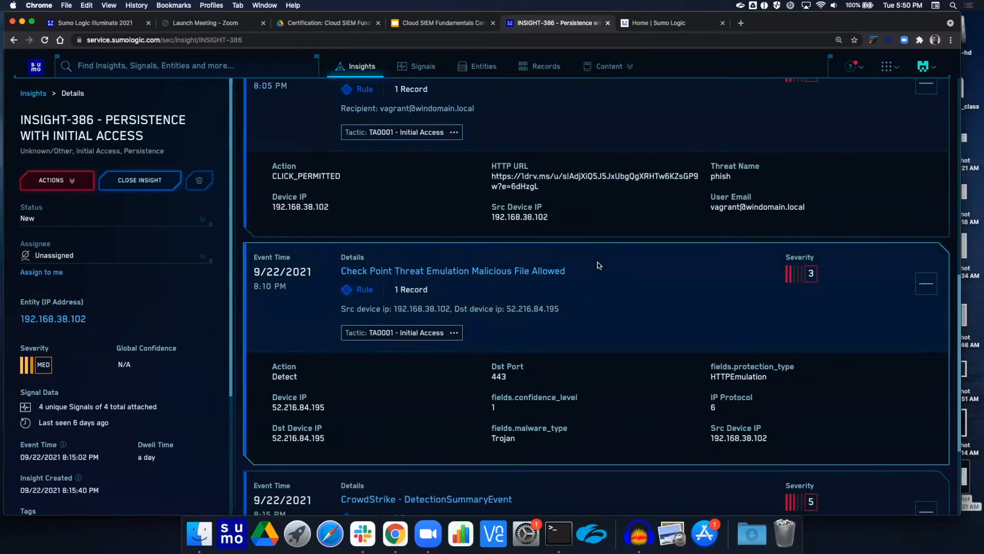
scroll(619, 297, "down", 3)
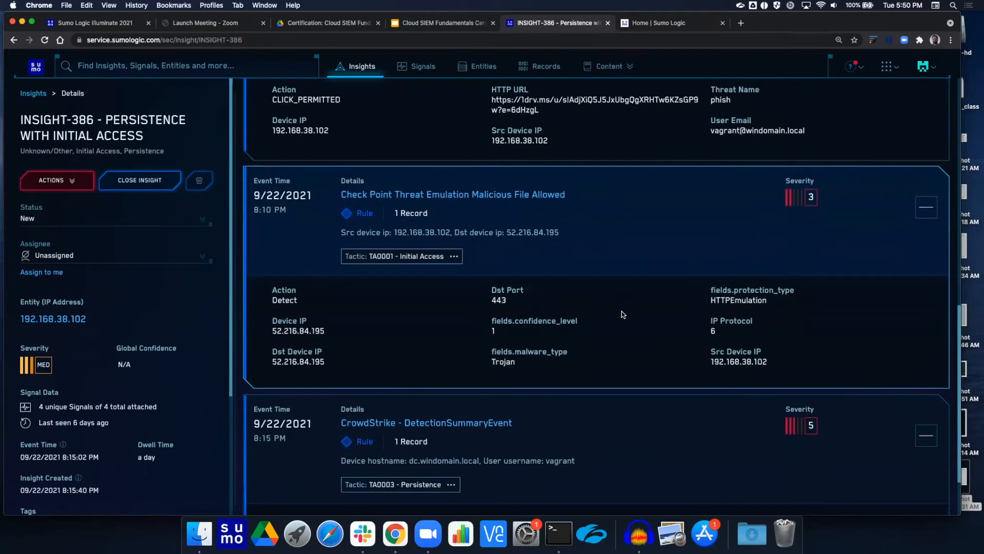
scroll(587, 382, "down", 3)
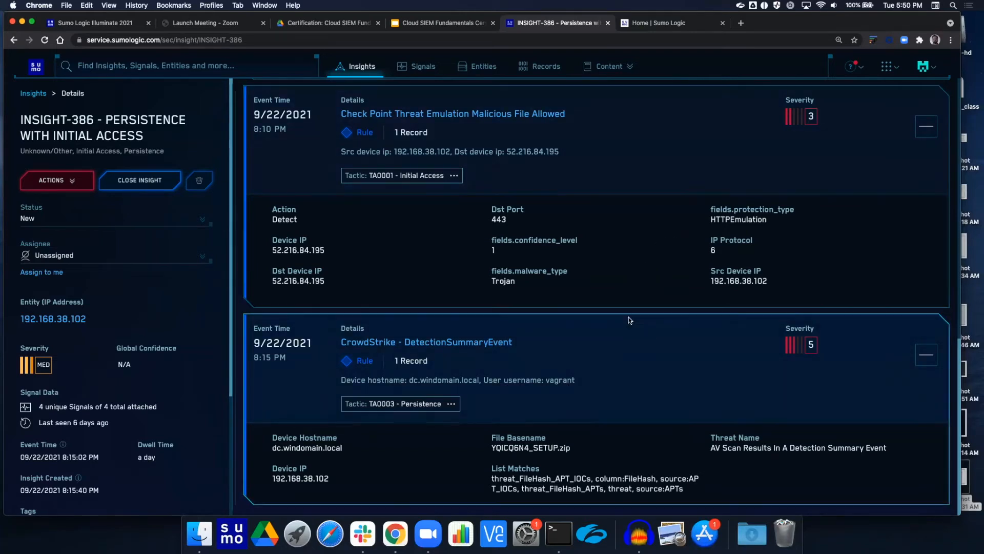
scroll(630, 320, "up", 5)
scroll(630, 323, "up", 4)
scroll(681, 331, "down", 8)
scroll(734, 339, "up", 1)
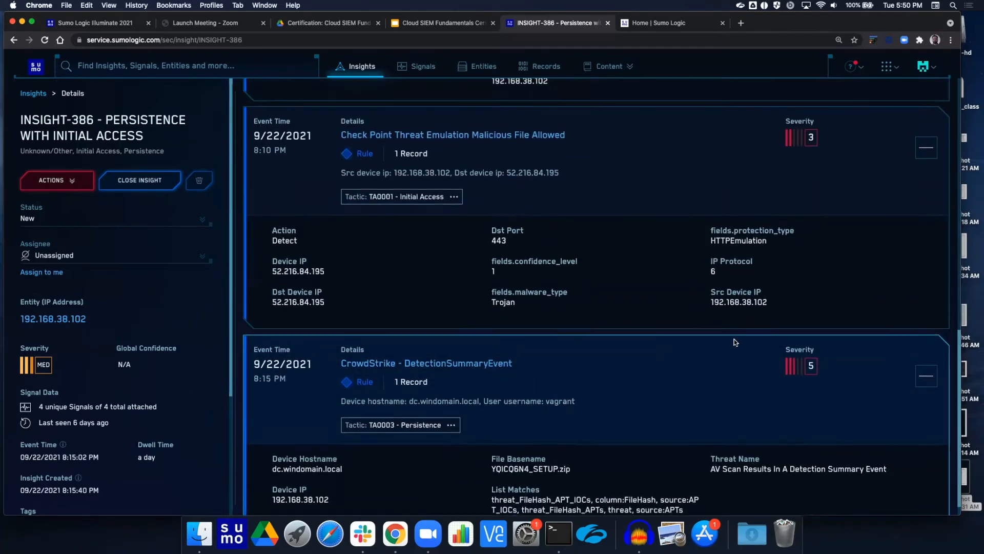
scroll(734, 340, "up", 3)
scroll(728, 364, "down", 4)
scroll(734, 383, "up", 8)
scroll(635, 344, "up", 5)
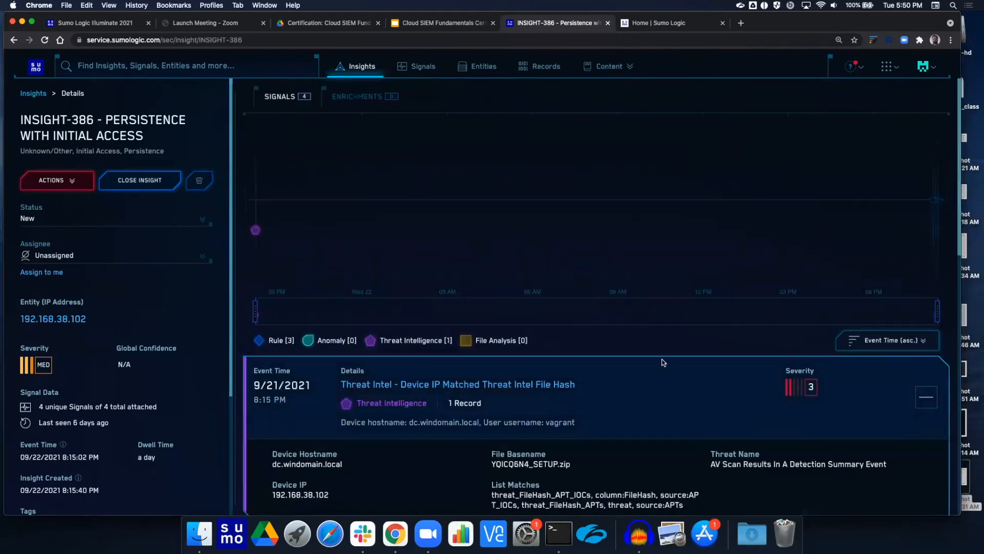
scroll(650, 375, "down", 6)
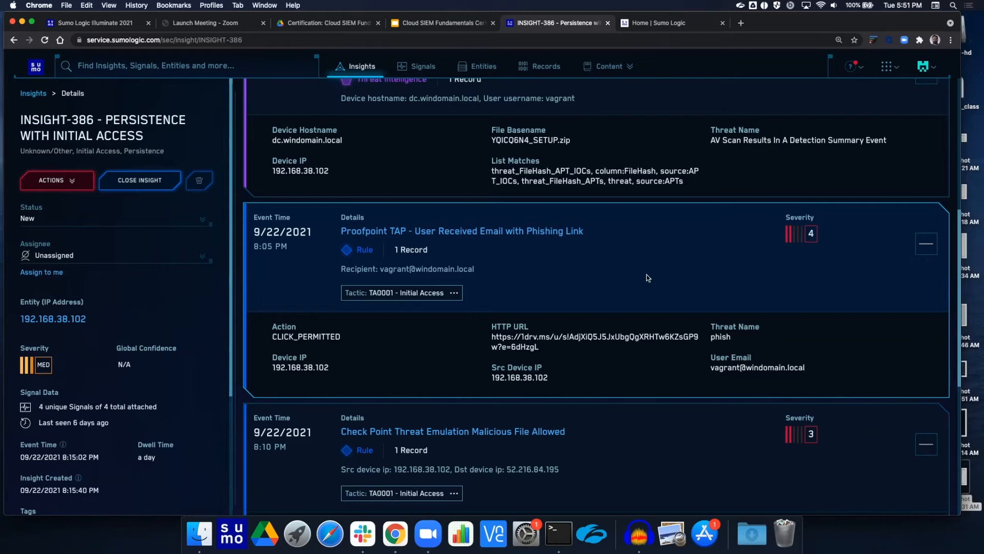
scroll(343, 192, "up", 1)
scroll(342, 192, "up", 5)
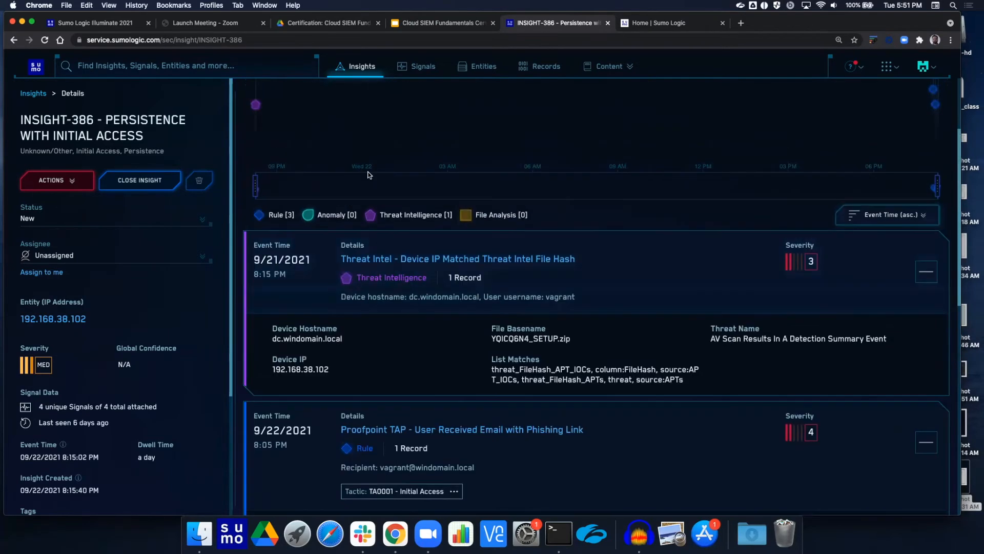
Advance the course deck to the Lab 2: Recap slide, then return to INSIGHT-386
left_click(454, 27)
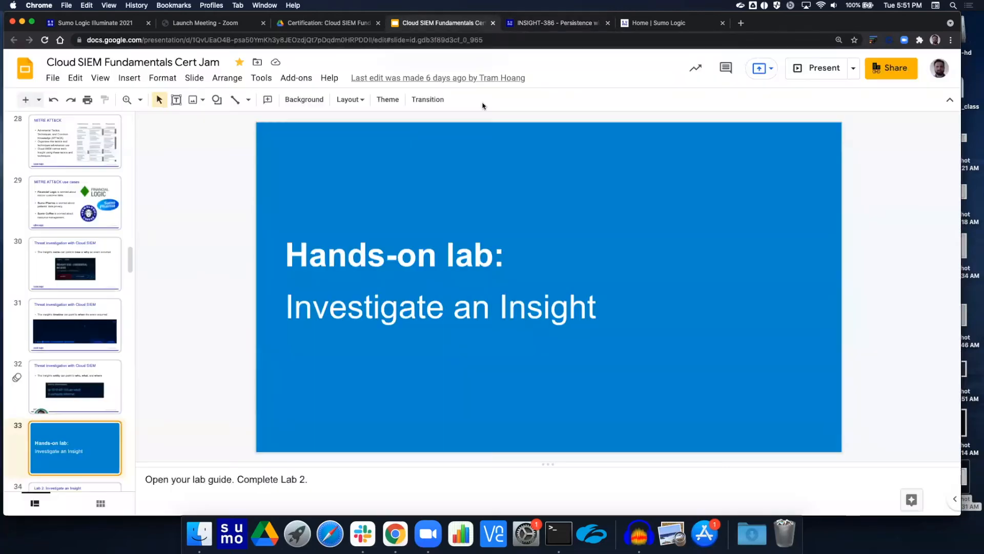
key("Down")
scroll(117, 292, "down", 5)
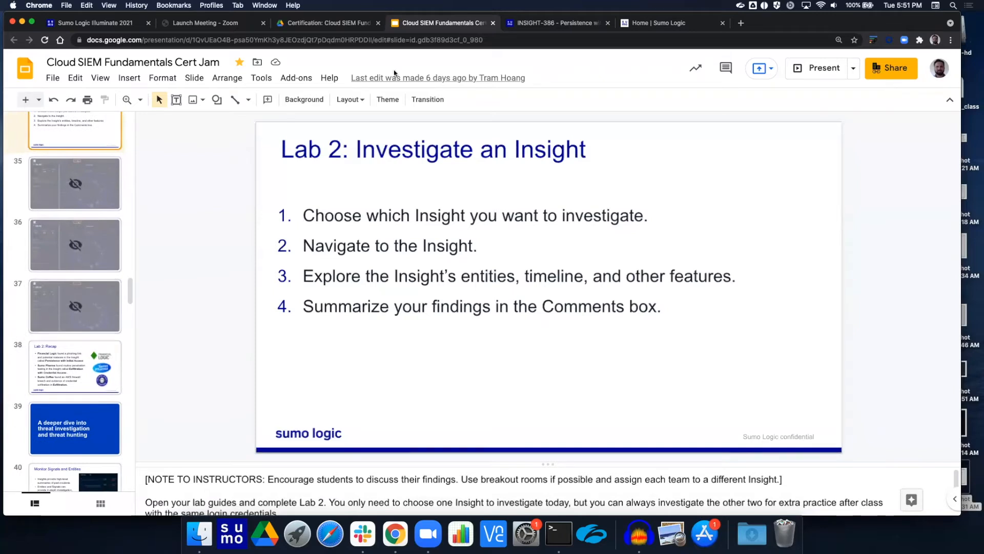
left_click(118, 362)
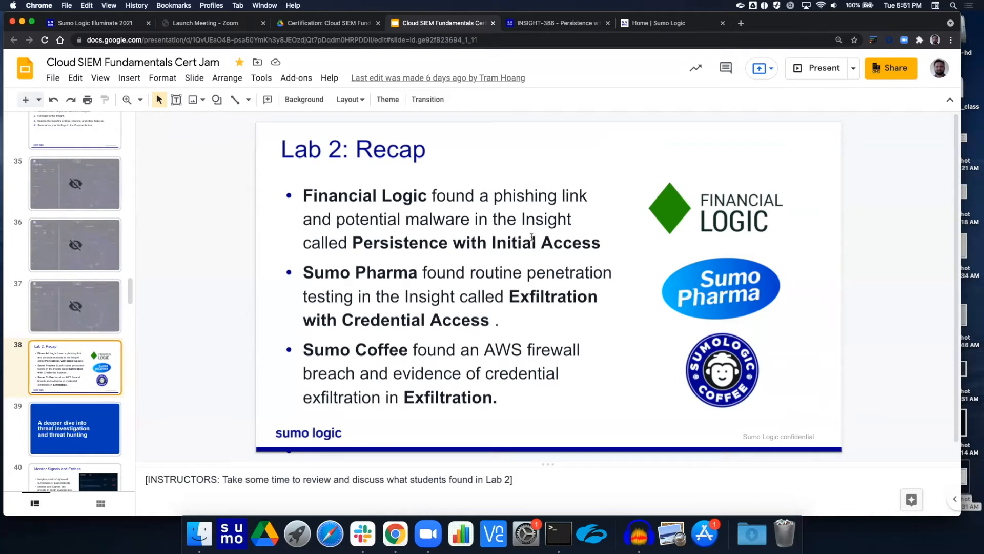
left_click(557, 23)
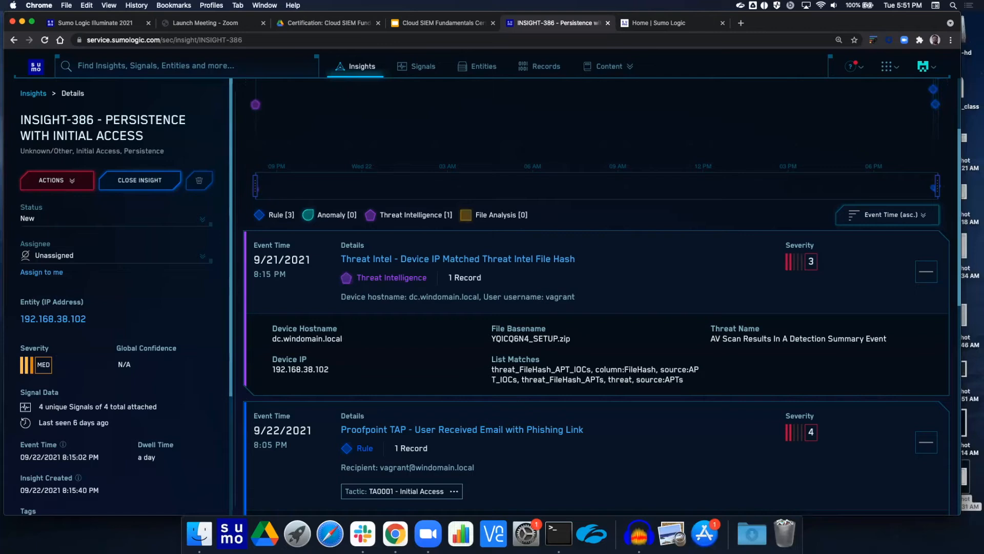
Show slide 39, 'A deeper dive into threat investigation and threat hunting', then return to INSIGHT-386
left_click(432, 23)
scroll(97, 232, "down", 5)
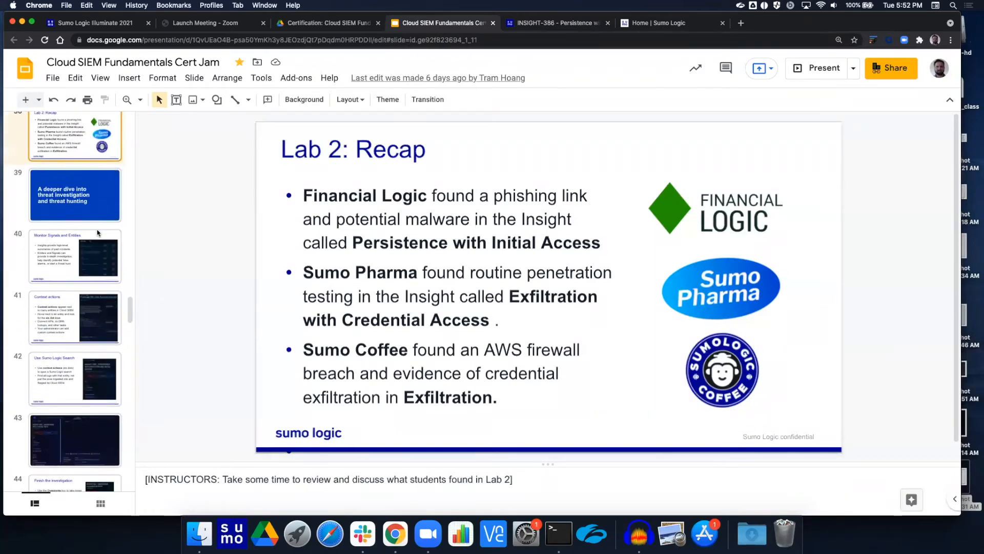
scroll(97, 233, "down", 3)
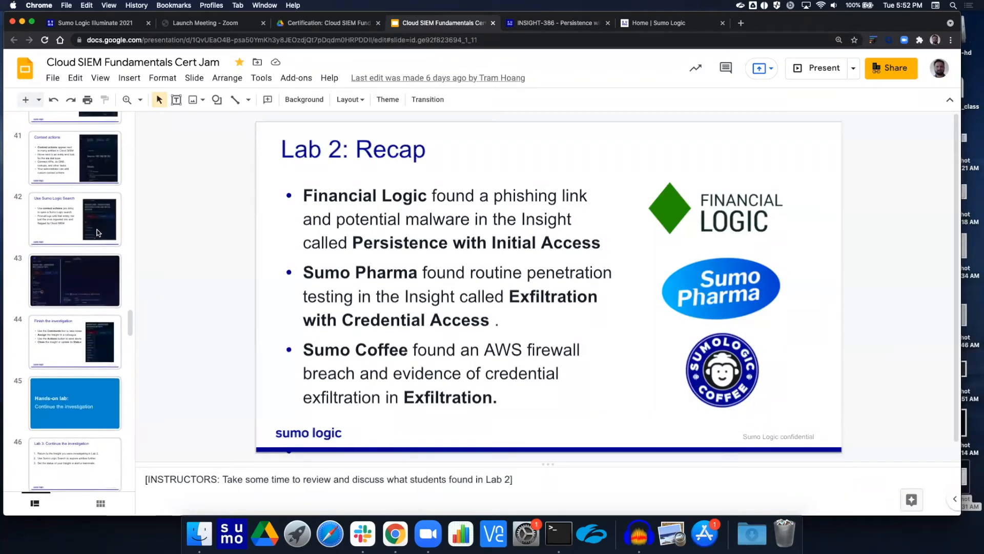
scroll(97, 230, "up", 5)
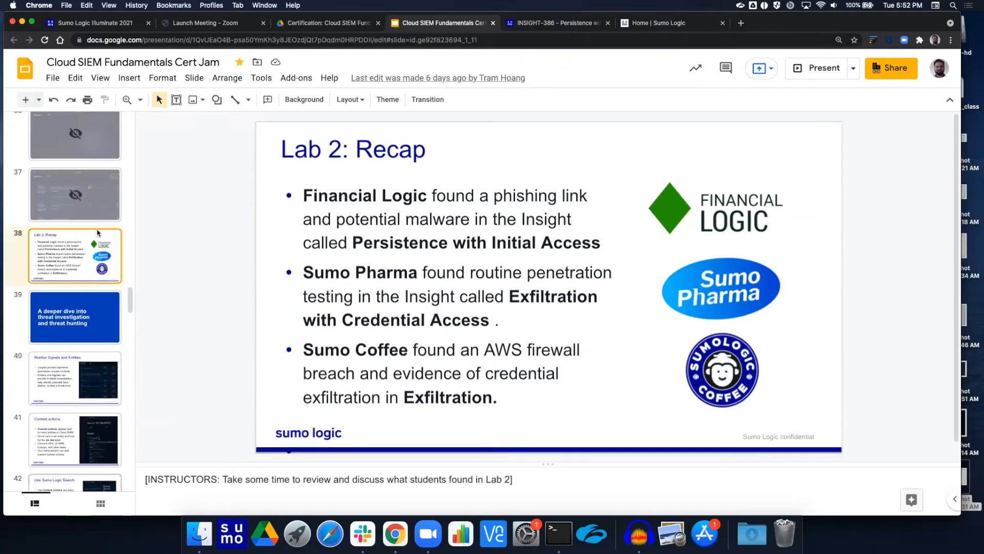
left_click(88, 297)
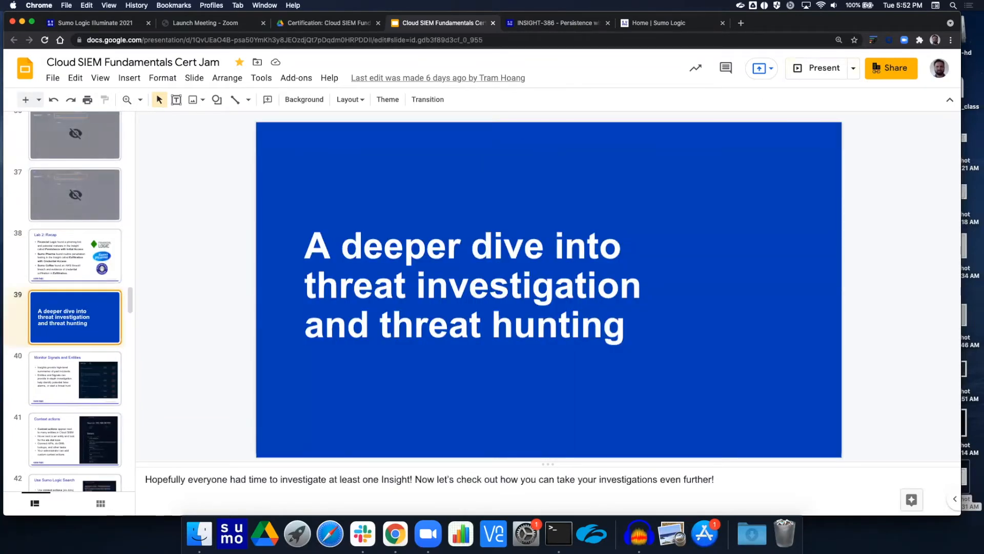
left_click(561, 23)
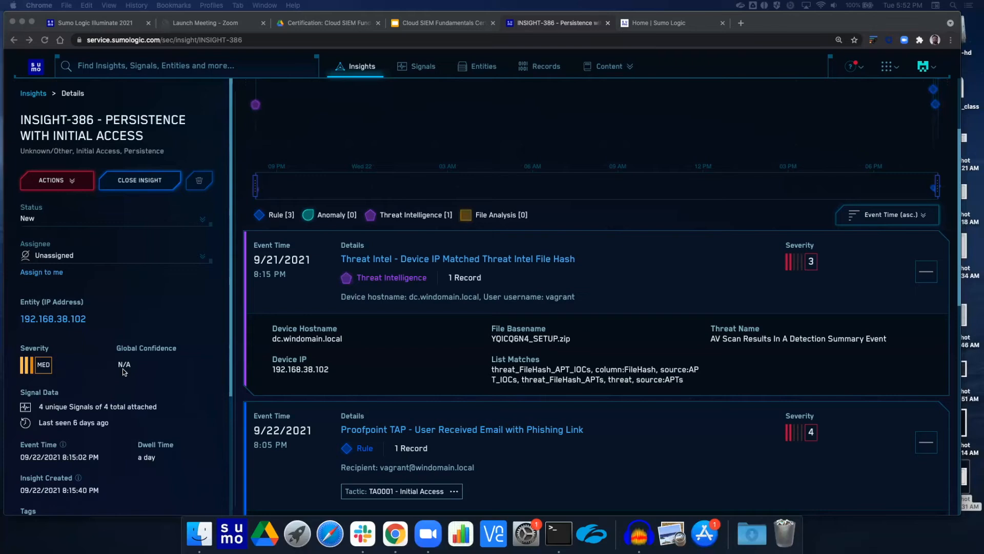
mouse_move(127, 354)
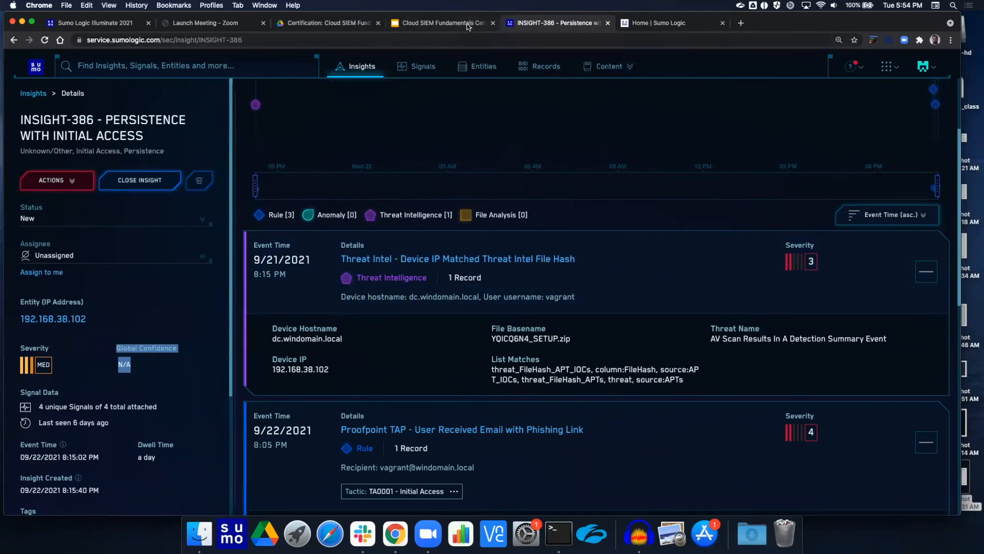
Present the Cloud SIEM Fundamentals Cert Jam deck full screen, advancing to 'Monitor Signals and Entities'
left_click(441, 24)
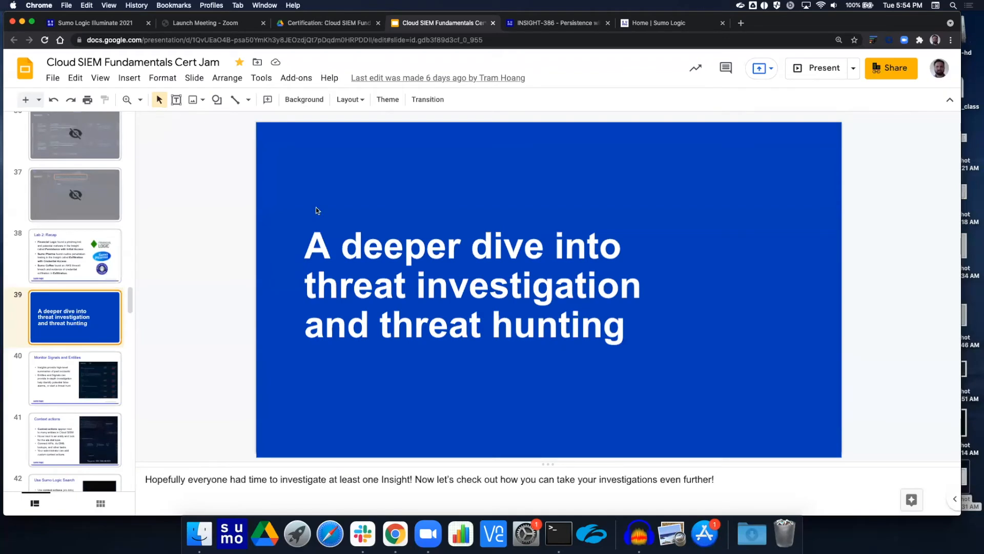
left_click(821, 66)
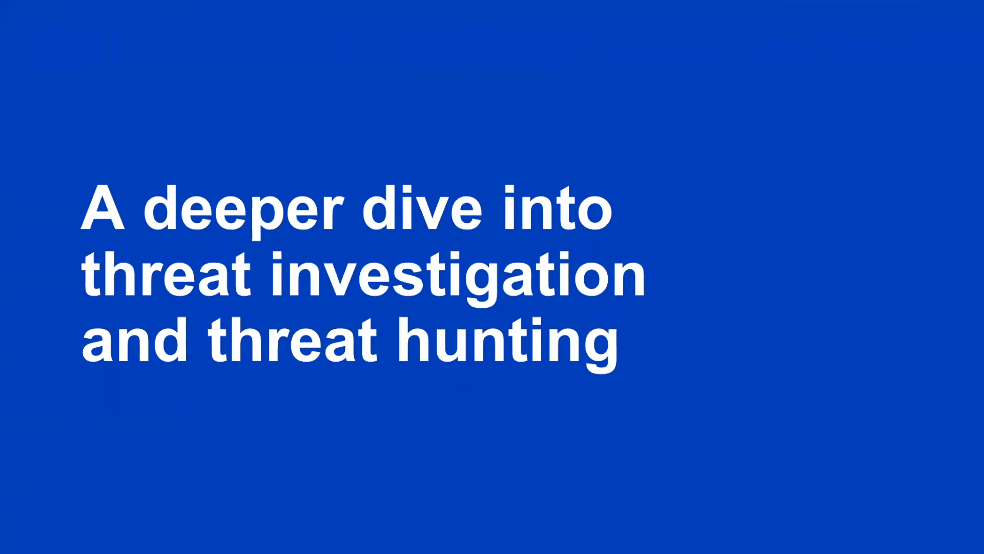
left_click(607, 362)
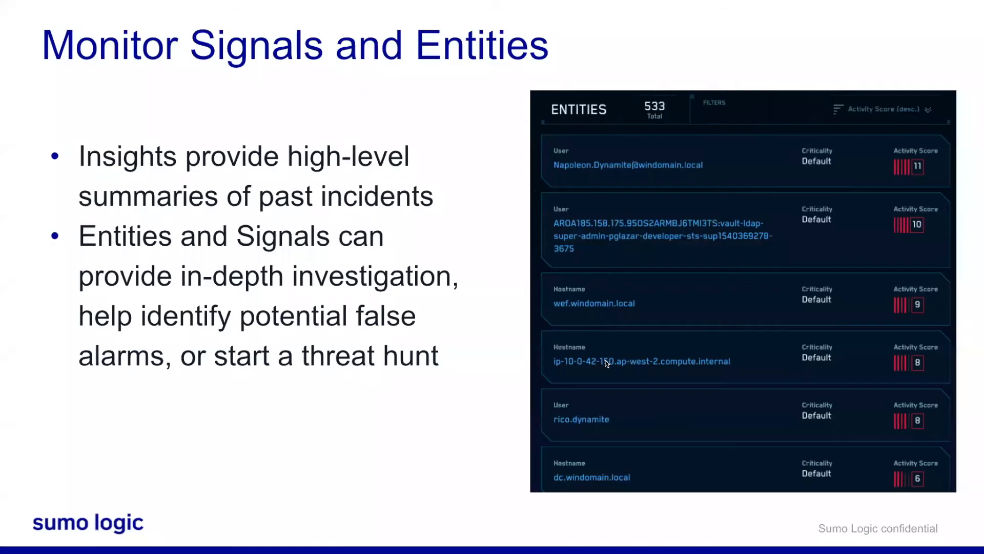
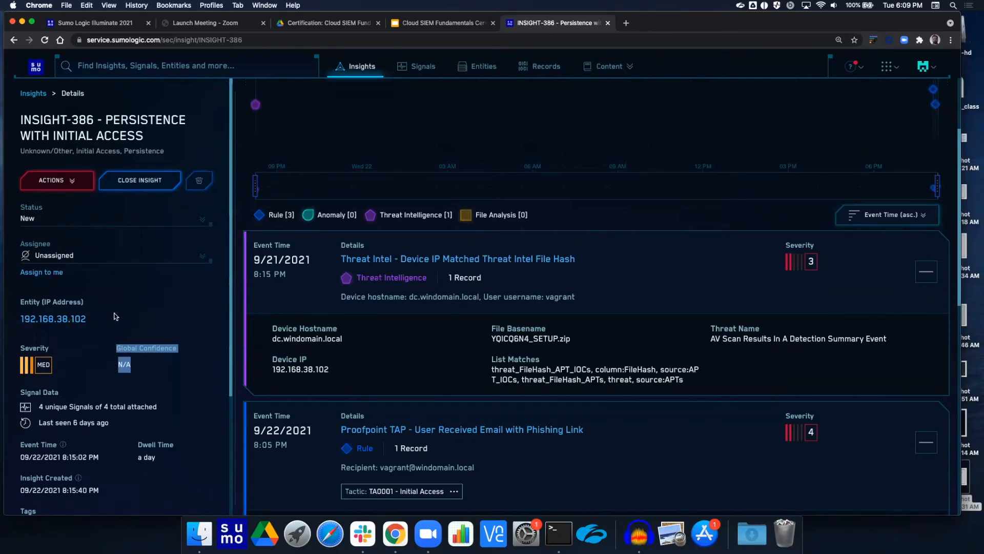
Clear the selected Global Confidence text and open the Sumo Logic view for 192.168.38.102
left_click(99, 329)
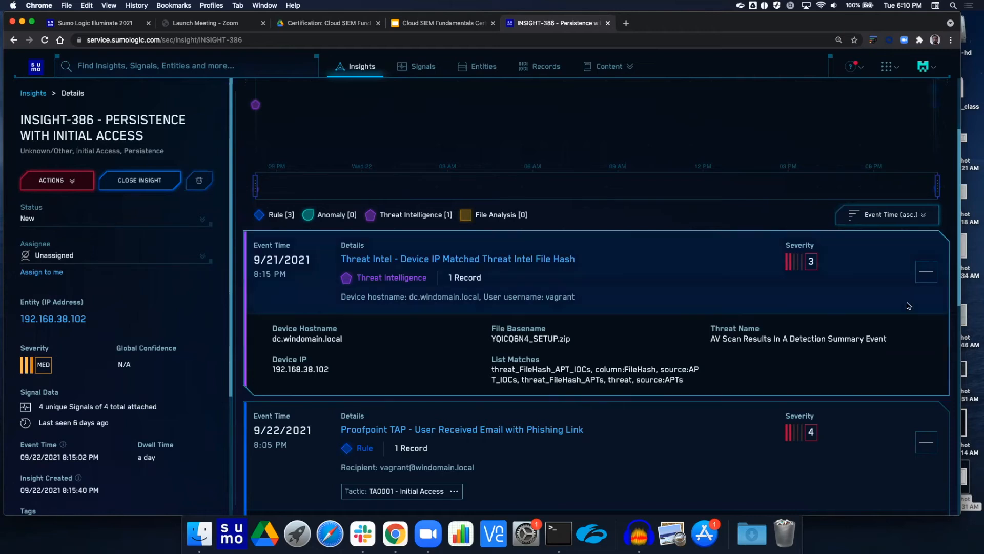
left_click(86, 320)
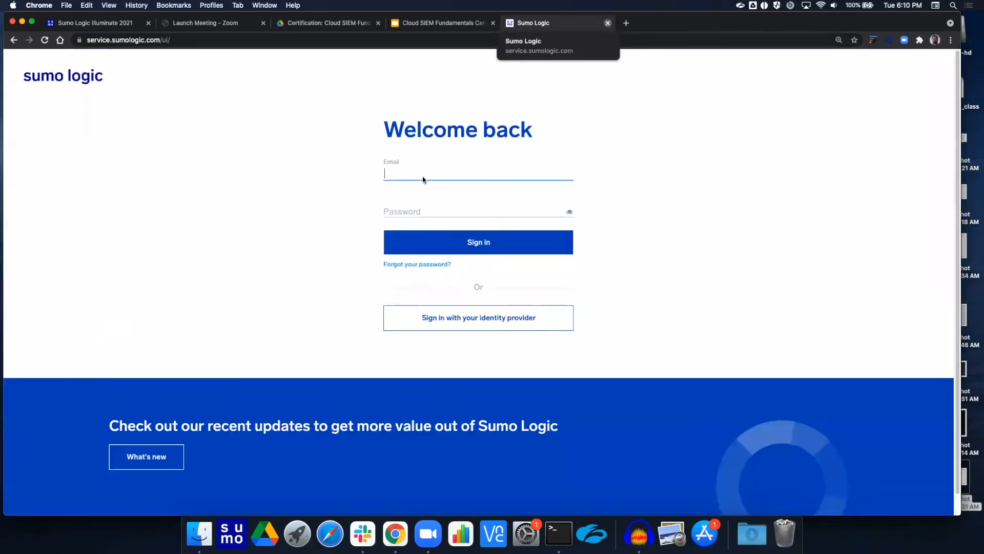
Close the tab and load the service.sumologic.com sign-in page in a new tab
key("super+w")
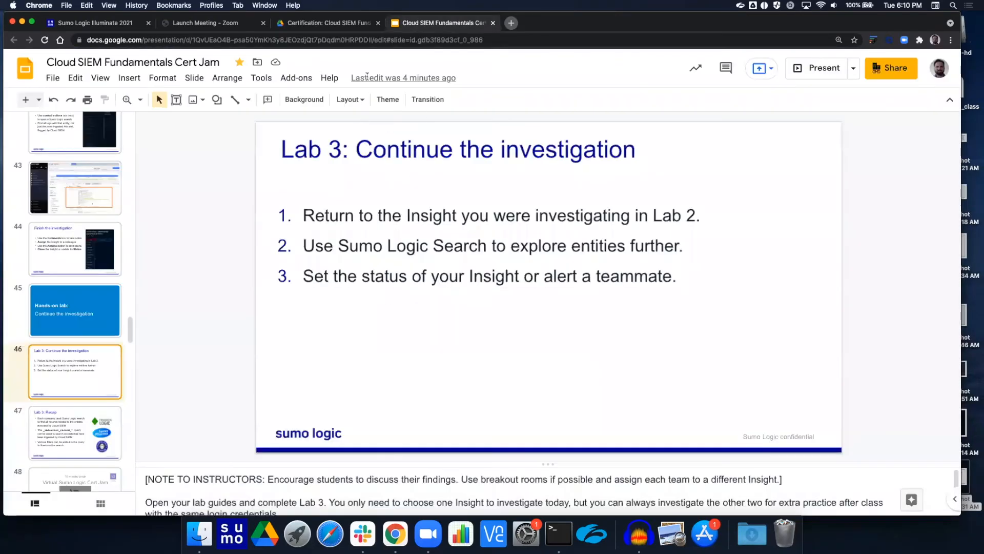
key("super+t")
left_click(322, 40)
type("servu")
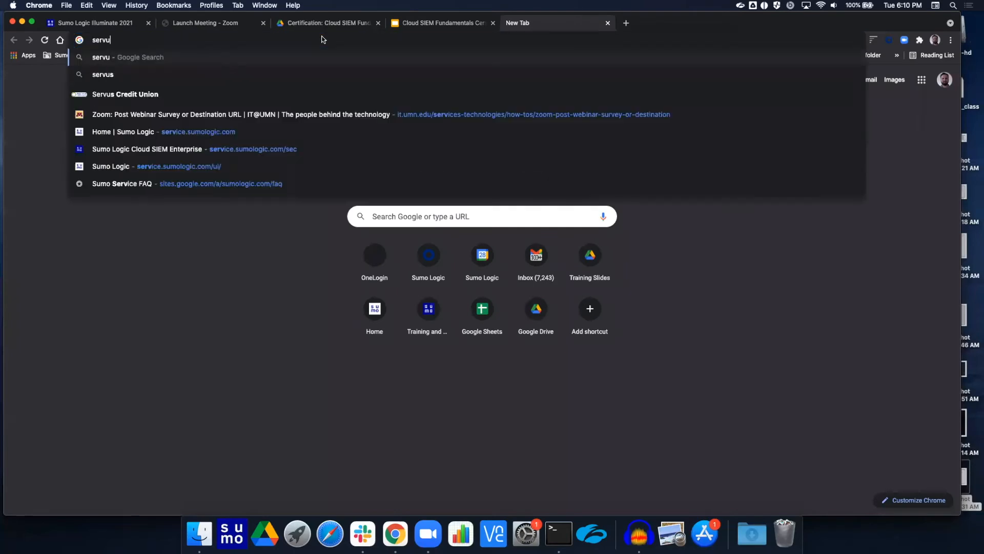
key("BackSpace")
type("ice.sumologic.com")
key("Return")
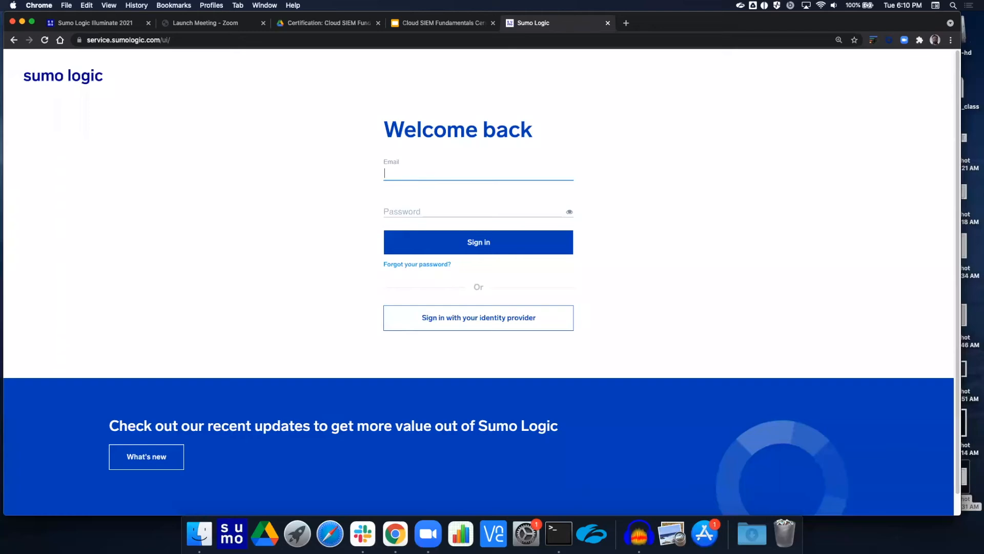
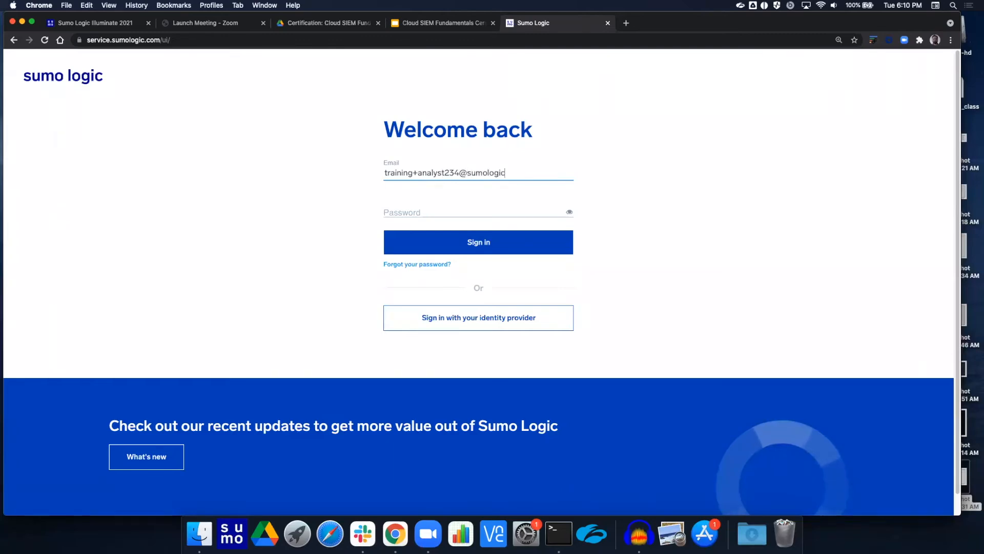
Sign in with the training analyst account's e-mail and password
key("Tab")
type("••••")
key("BackSpace")
key("BackSpace")
key("BackSpace")
key("BackSpace")
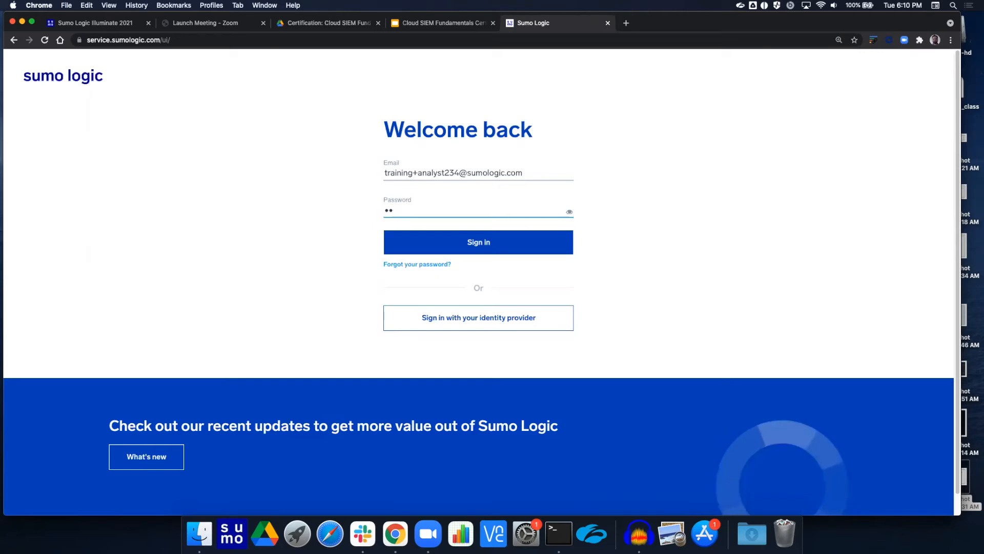
type("•••••••••")
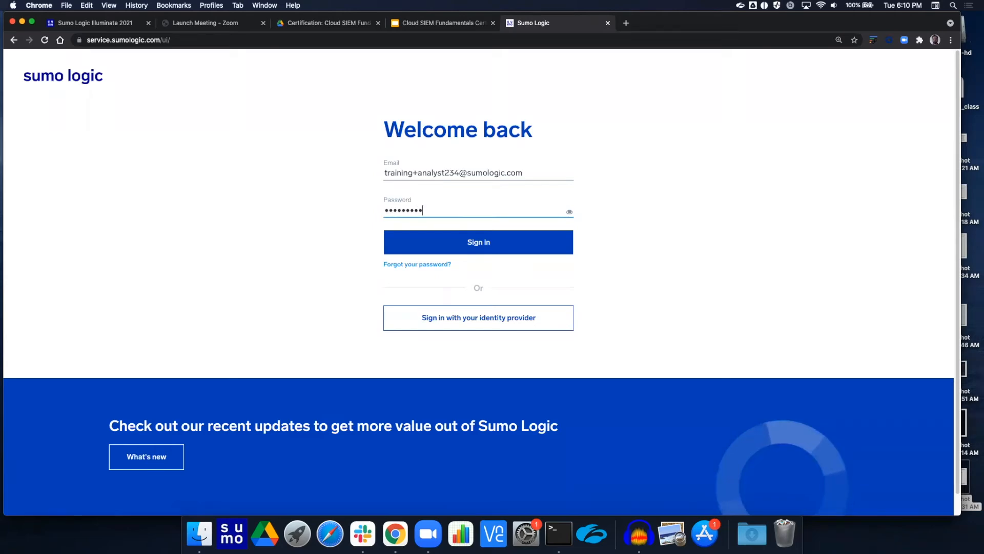
key("Return")
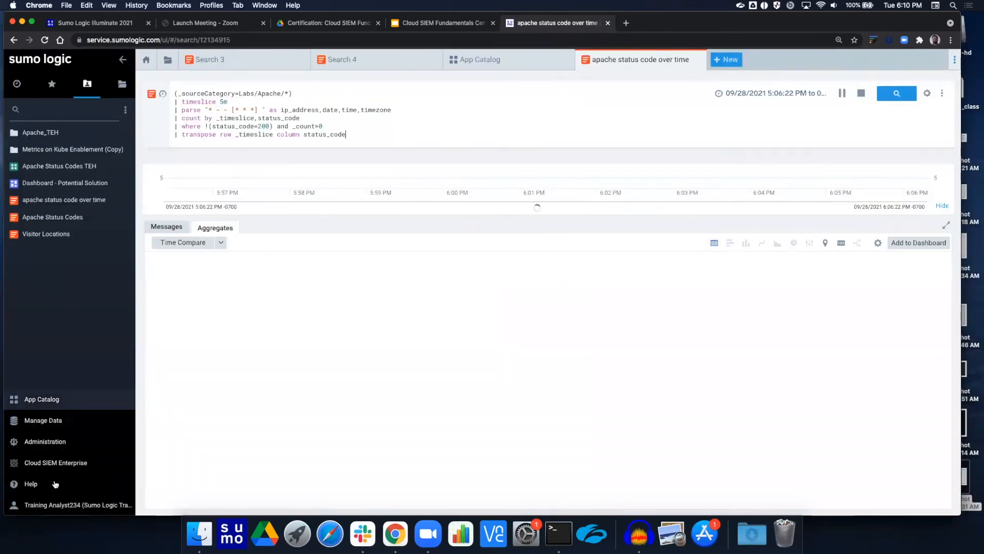
In Cloud SIEM Enterprise Insights, filter by Name contains 'Persistence with Initial Access'
left_click(58, 464)
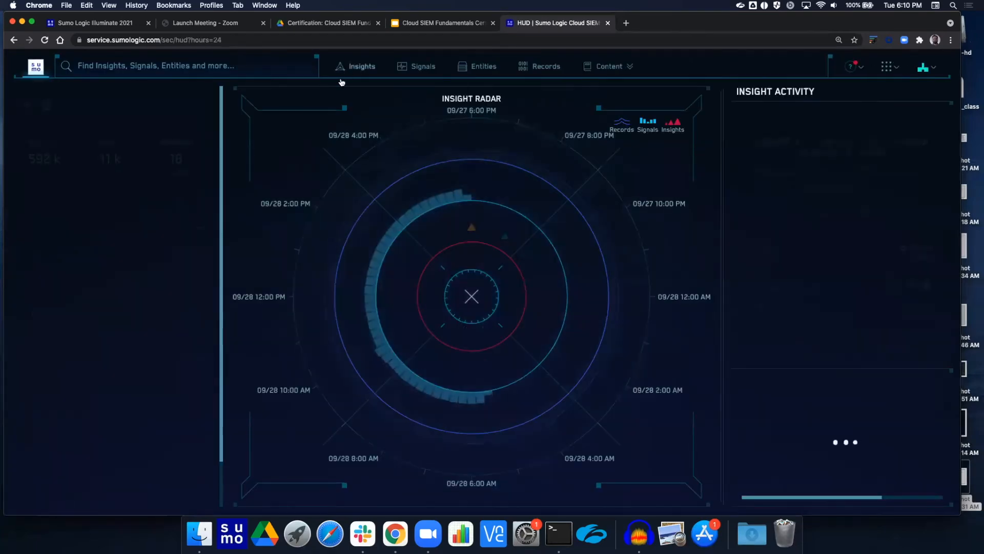
left_click(359, 66)
left_click(333, 107)
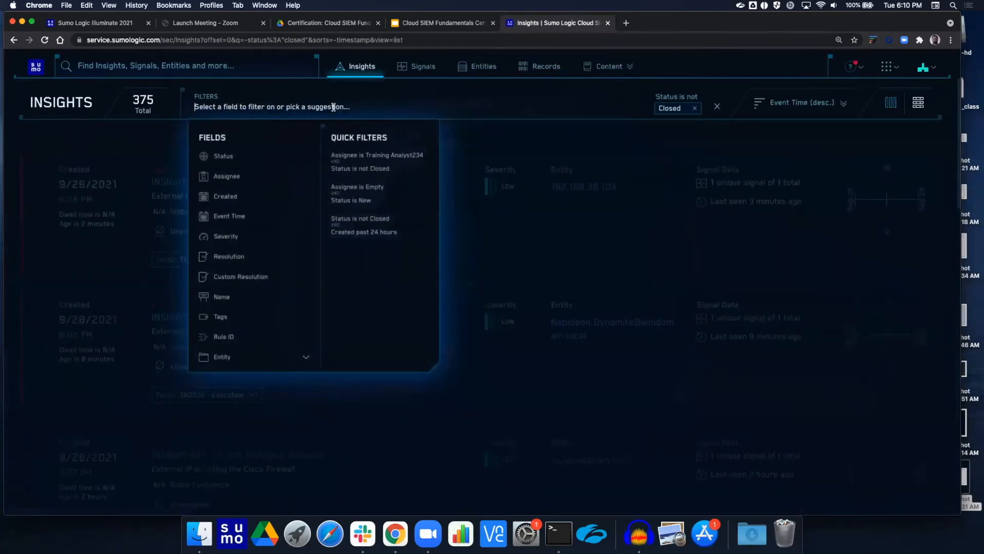
left_click(277, 87)
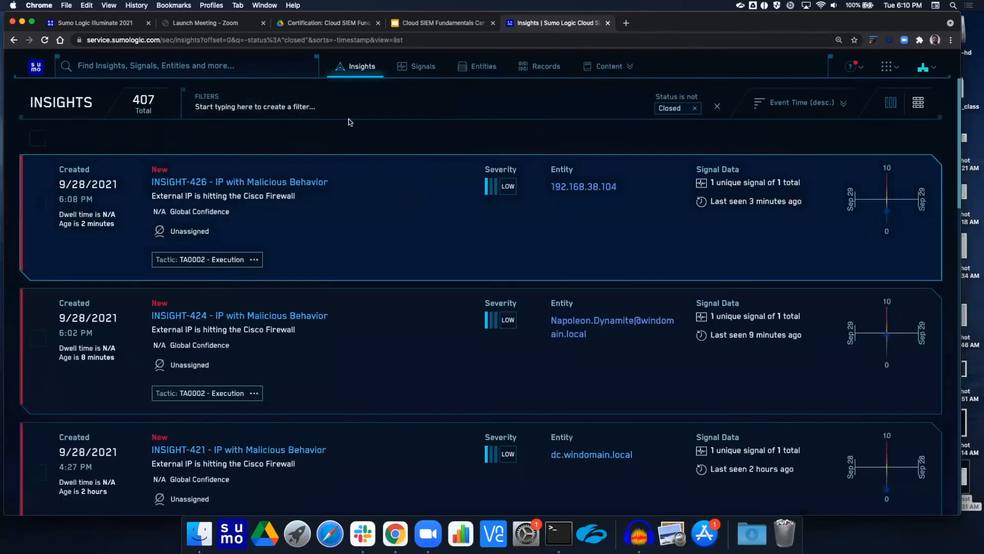
left_click(284, 107)
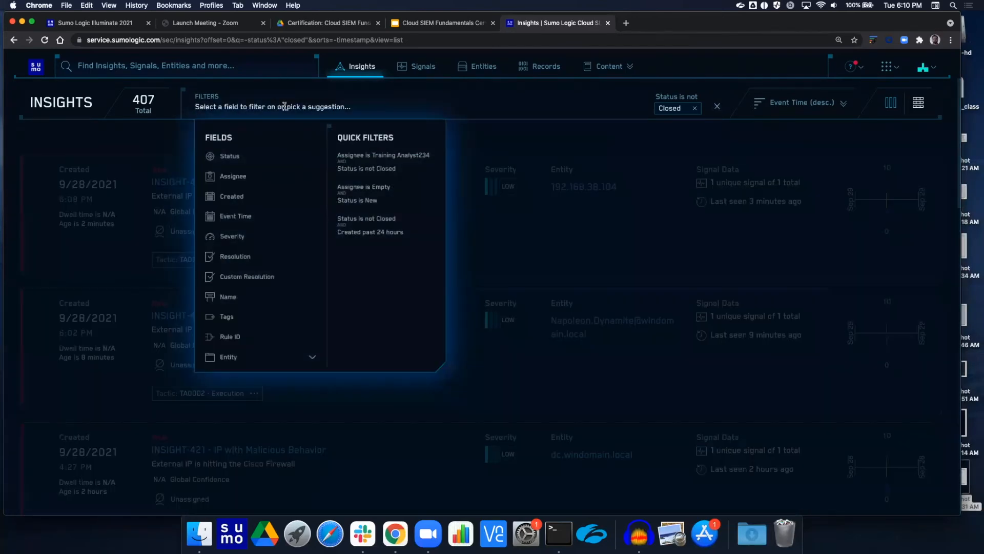
left_click(248, 299)
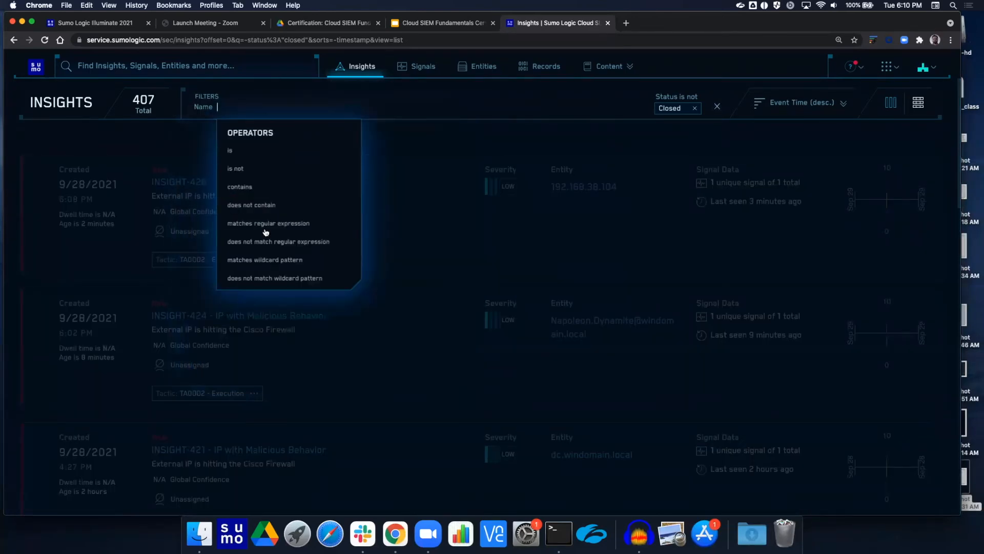
left_click(252, 187)
type("Pers")
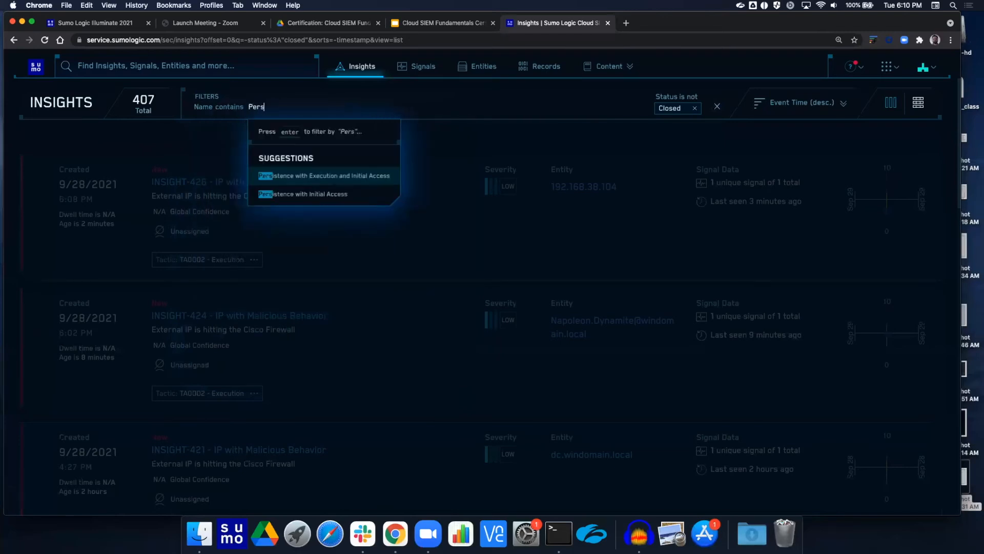
left_click(302, 193)
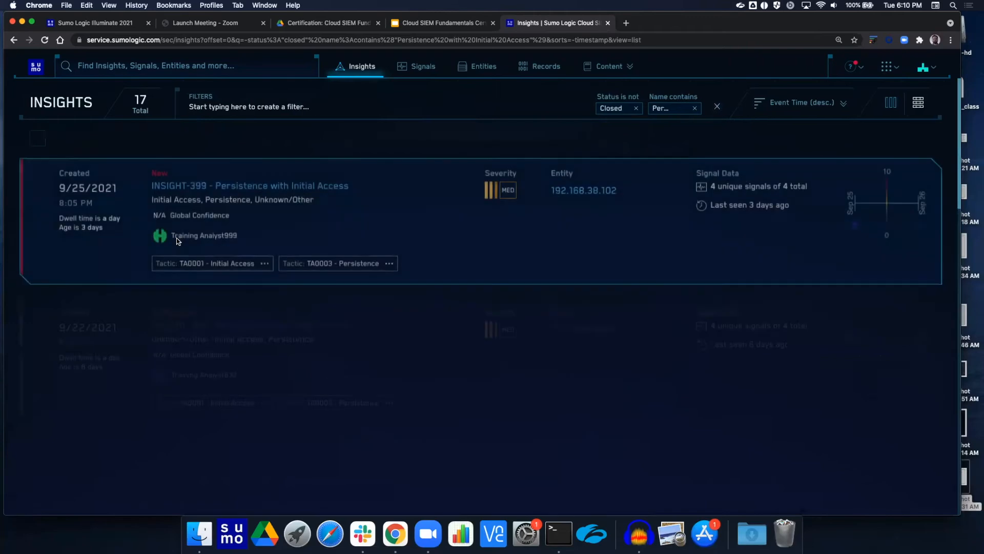
Show the filtered insights in Board view and open INSIGHT-376
left_click(892, 103)
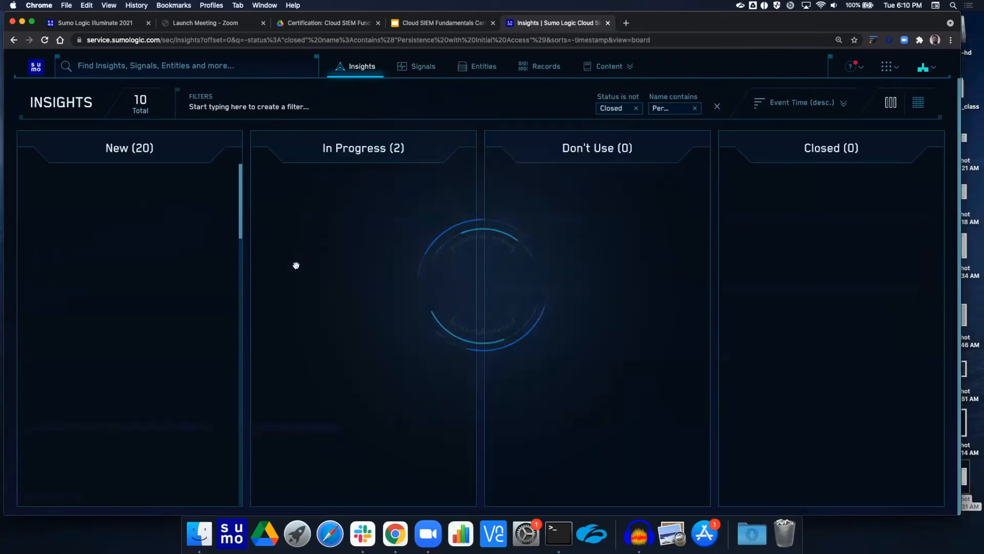
scroll(171, 266, "down", 1)
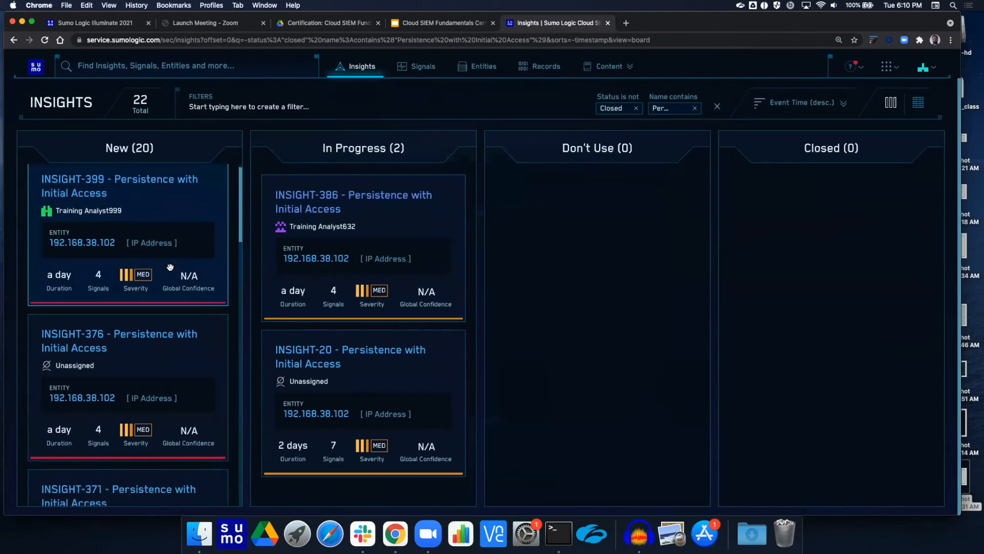
left_click(131, 334)
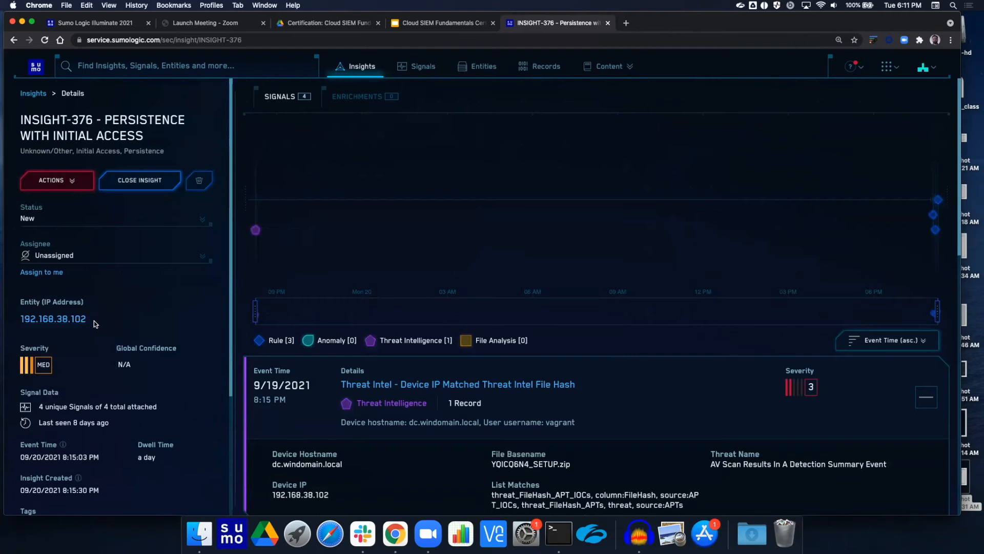
Run Sumo Logic Search on entity 192.168.38.102 from its Actions menu
mouse_move(93, 326)
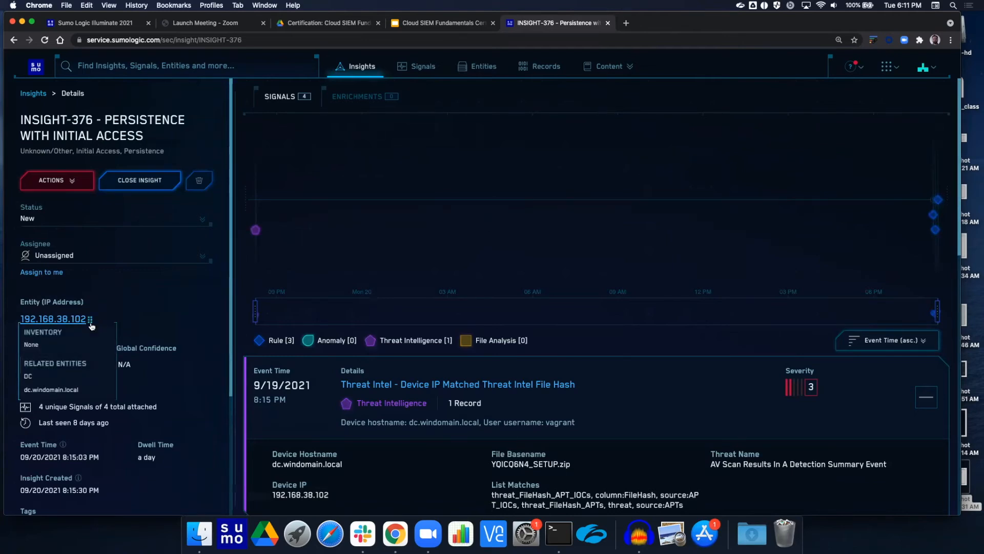
scroll(91, 321, "down", 1)
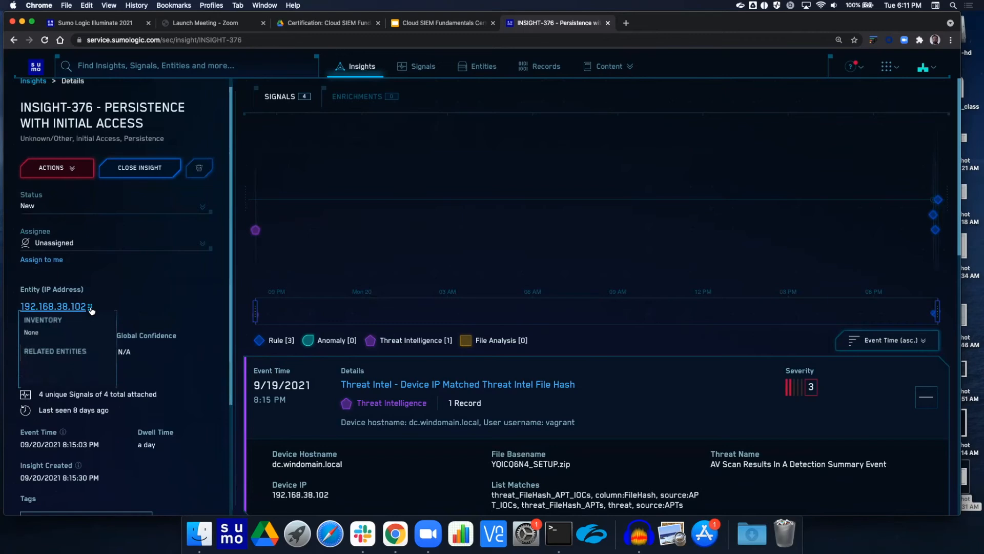
left_click(90, 307)
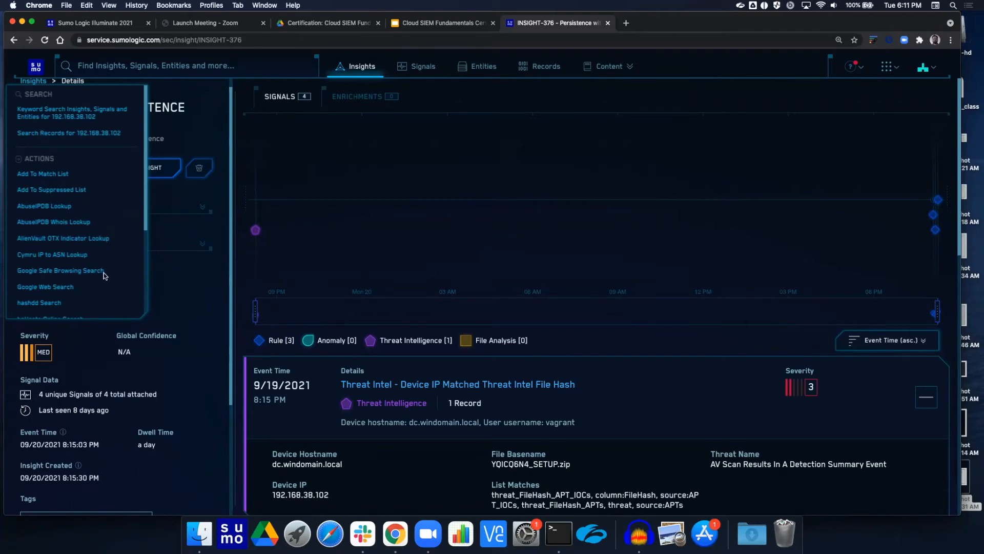
scroll(103, 279, "down", 5)
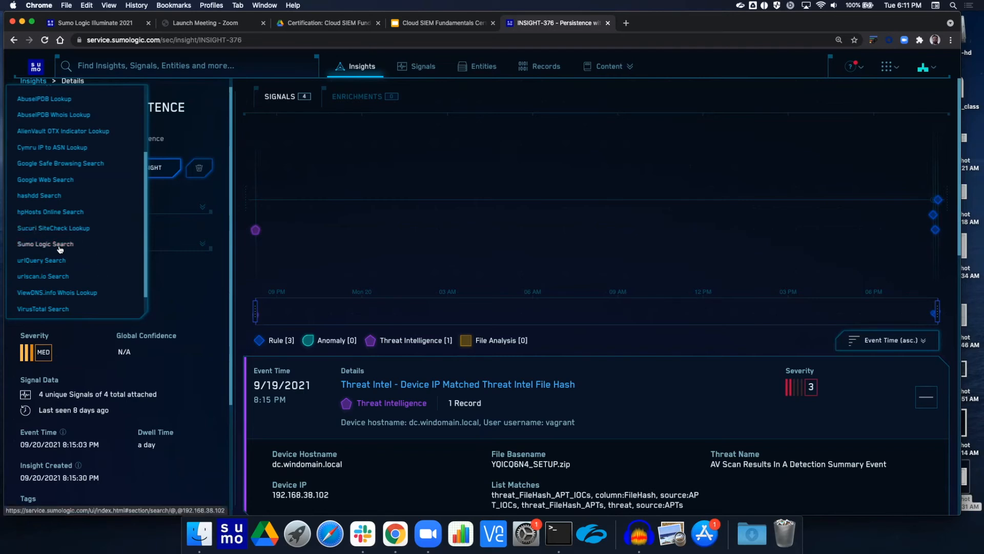
mouse_move(63, 247)
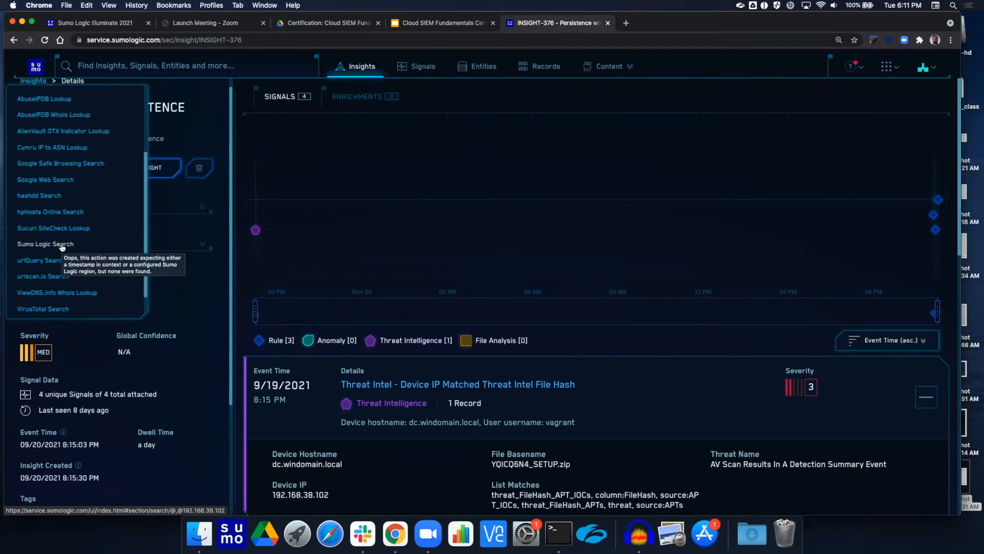
left_click(62, 245)
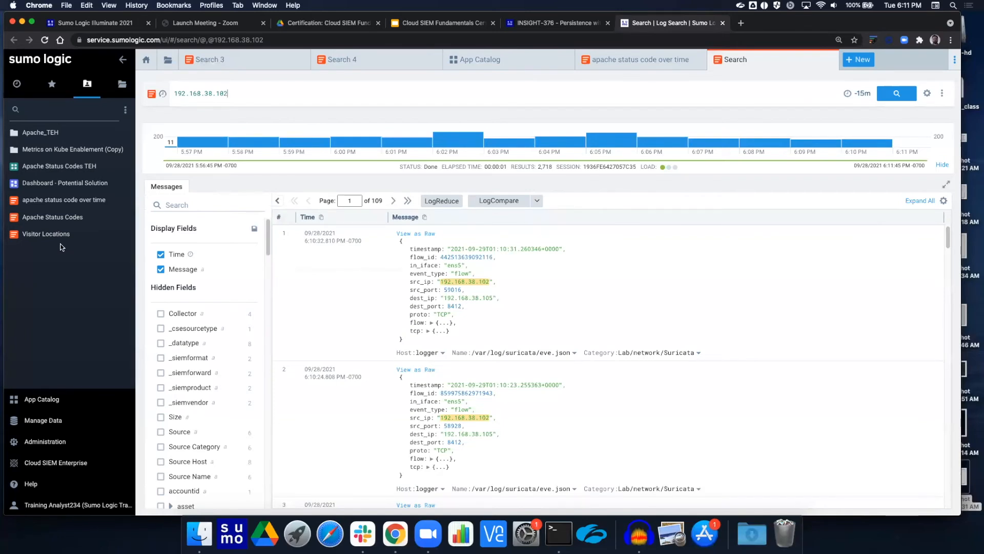
Run LogReduce on the 192.168.38.102 results to group them into signatures by count
left_click_drag(228, 94, 192, 95)
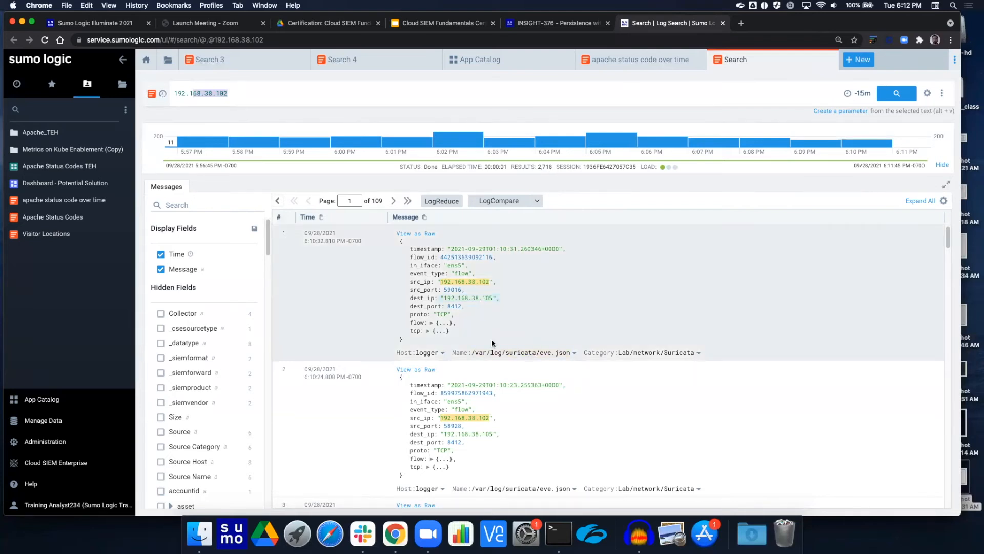
scroll(586, 301, "down", 5)
left_click_drag(497, 288, 439, 291)
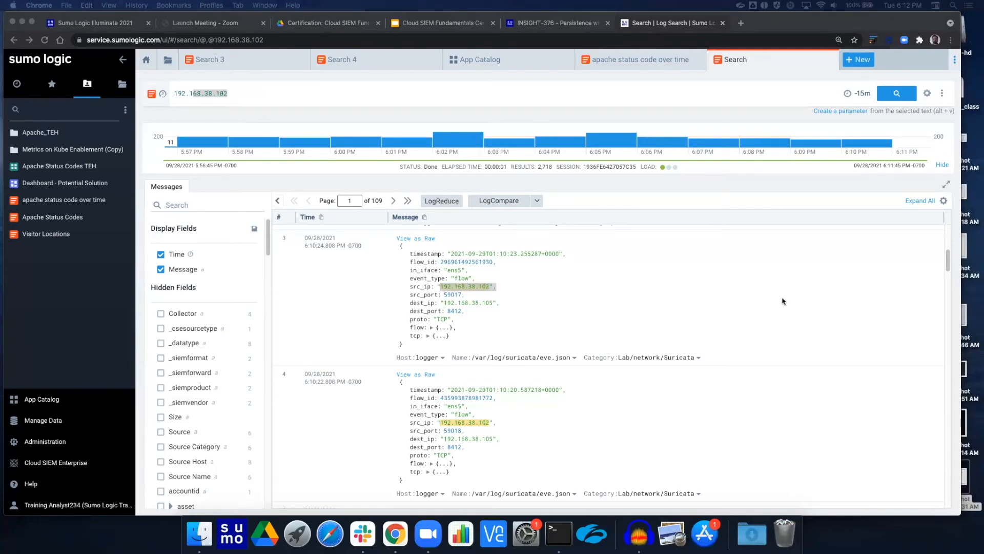
left_click(439, 203)
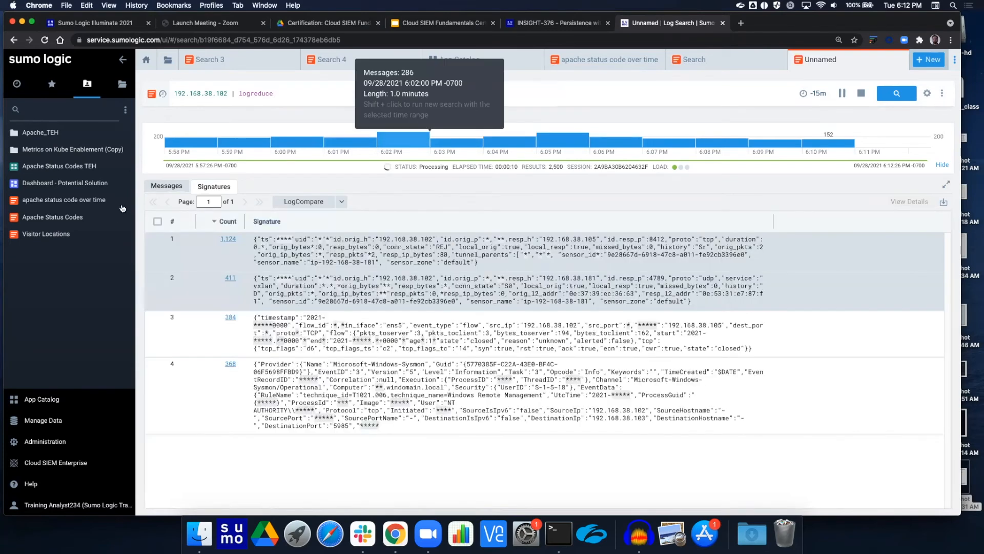
left_click(163, 186)
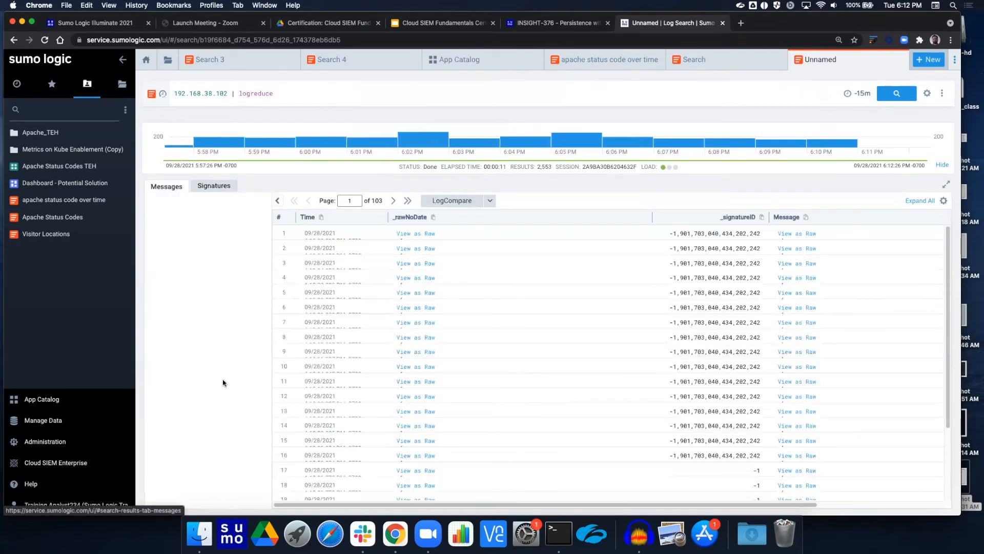
scroll(213, 390, "down", 10)
scroll(213, 394, "up", 10)
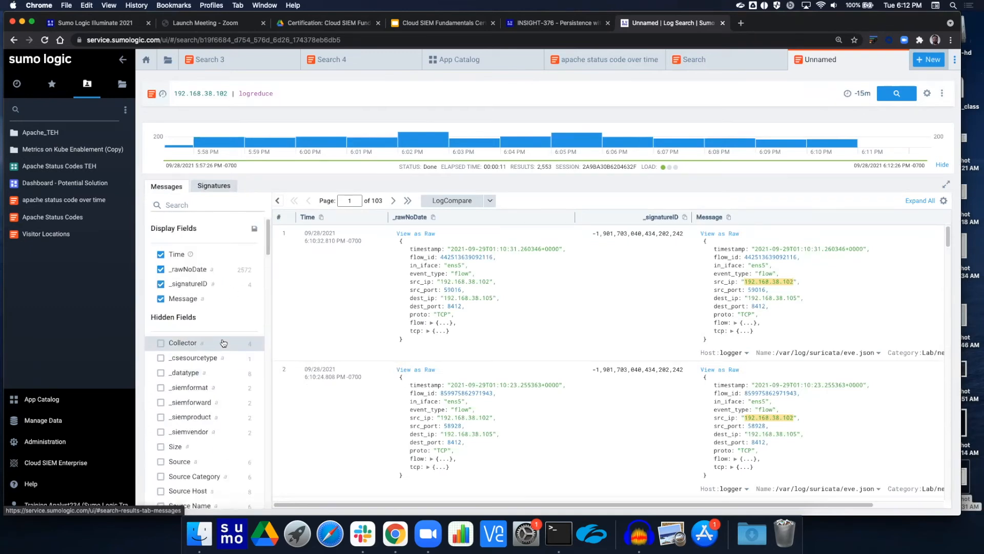
scroll(220, 400, "down", 2)
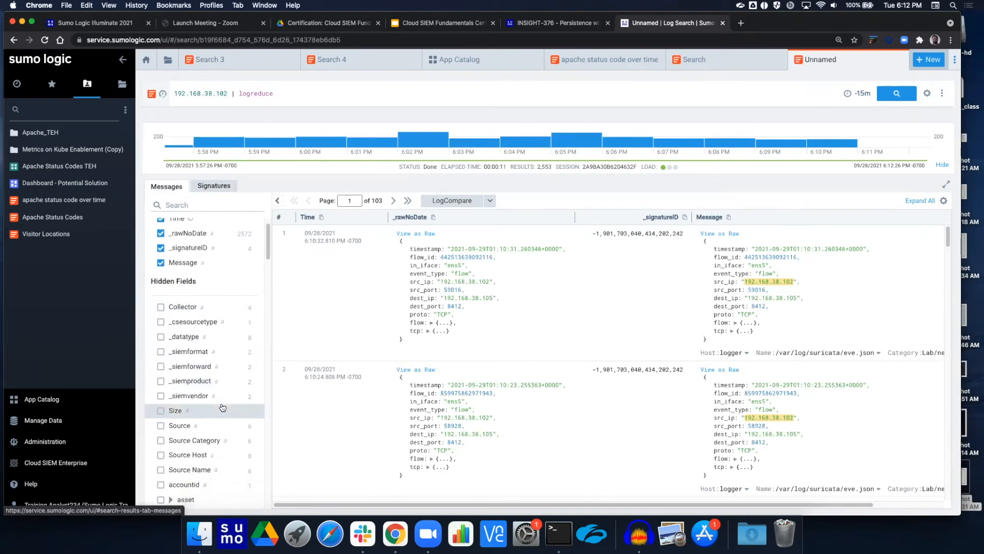
left_click(228, 441)
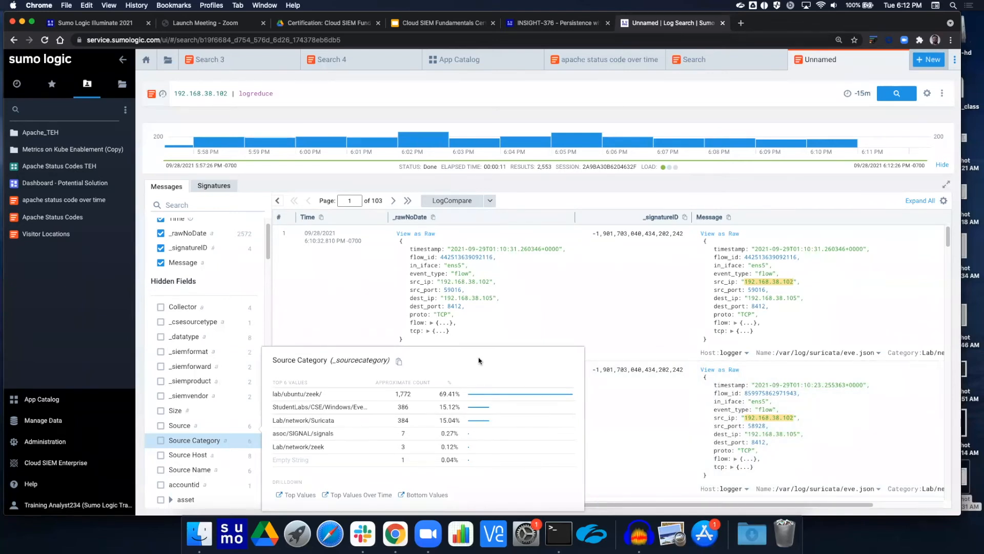
left_click(228, 189)
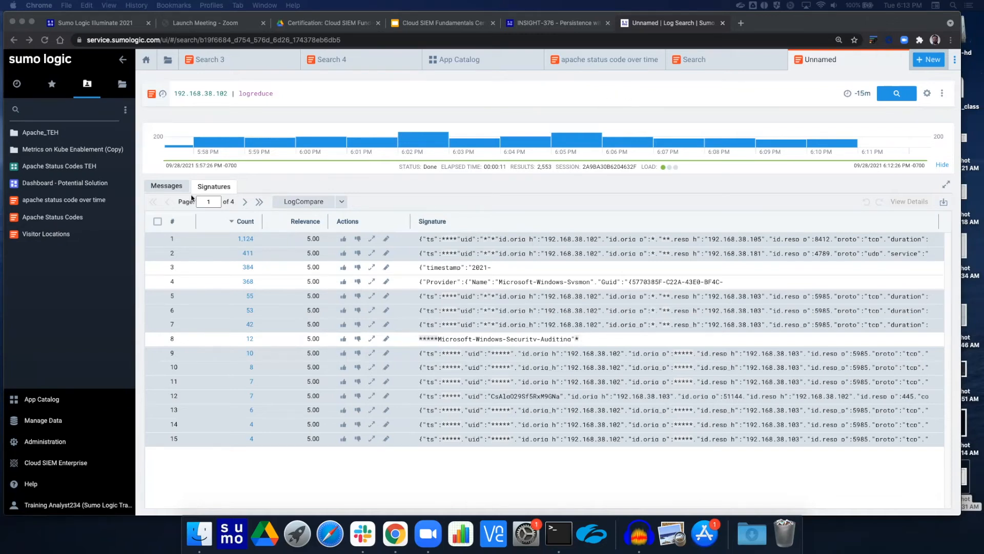
left_click(162, 187)
left_click(162, 187)
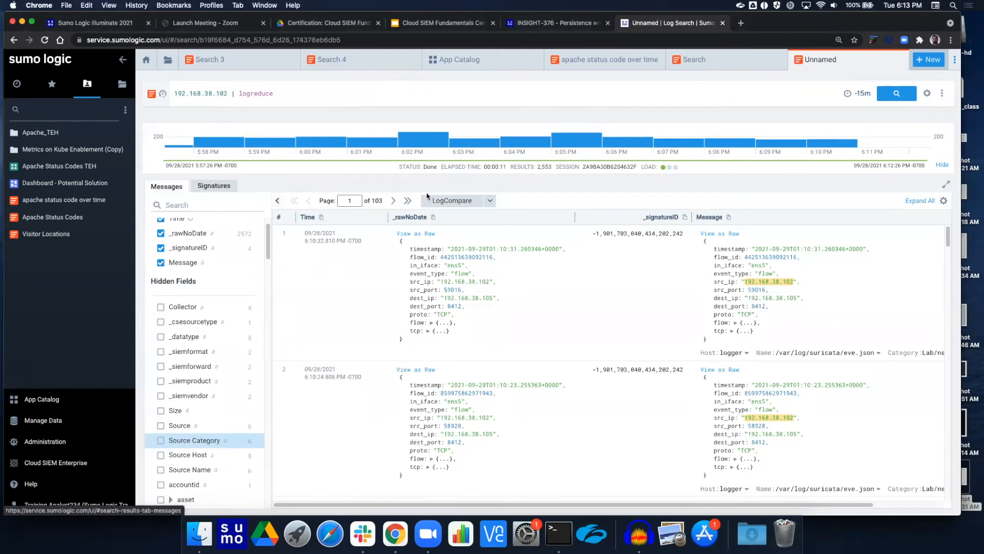
left_click(220, 185)
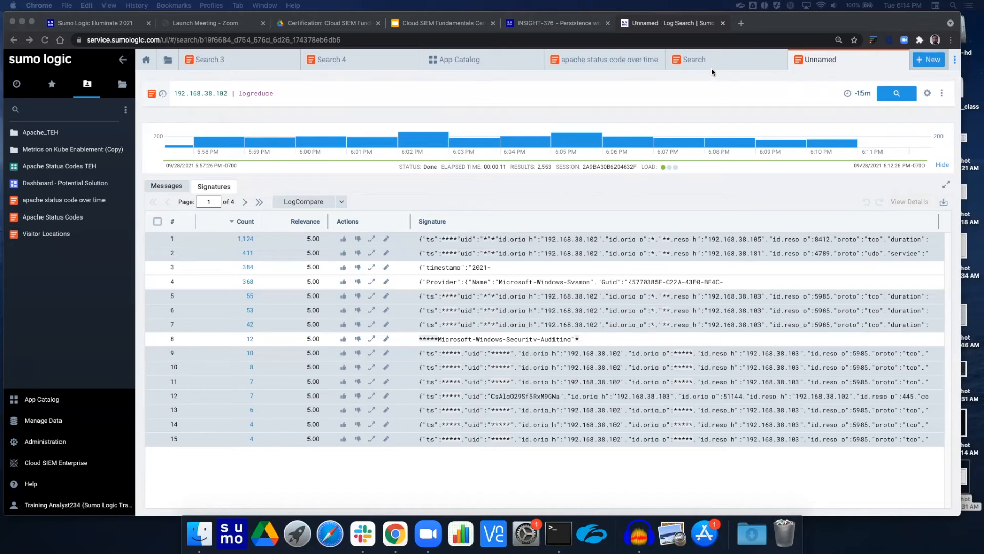
Remove '| logreduce' from the query and rerun the plain 192.168.38.102 search
left_click(278, 93)
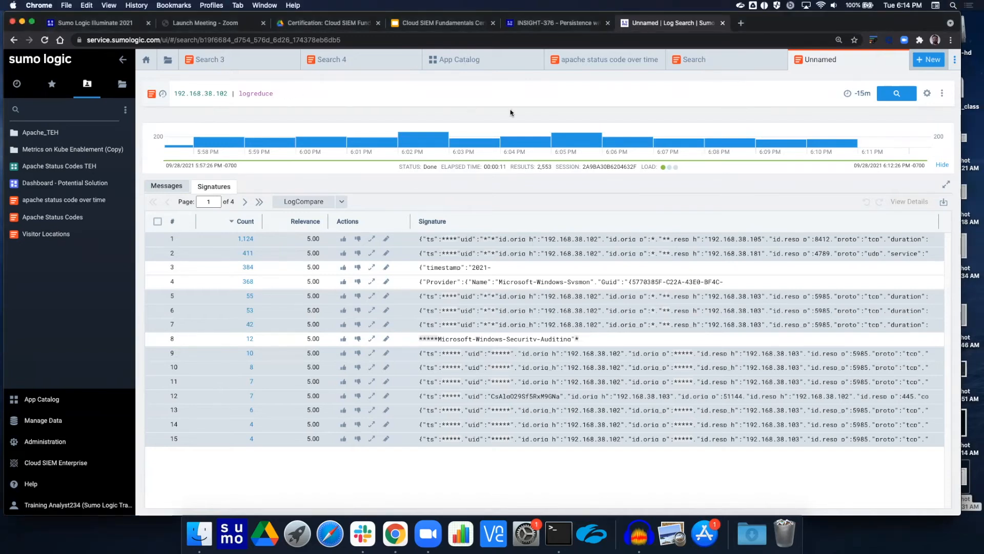
key("BackSpace")
key("BackSpace")
key("BackSpace")
key("BackSpace")
key("BackSpace")
key("BackSpace")
key("BackSpace")
key("BackSpace")
key("BackSpace")
key("BackSpace")
key("BackSpace")
key("BackSpace")
key("Return")
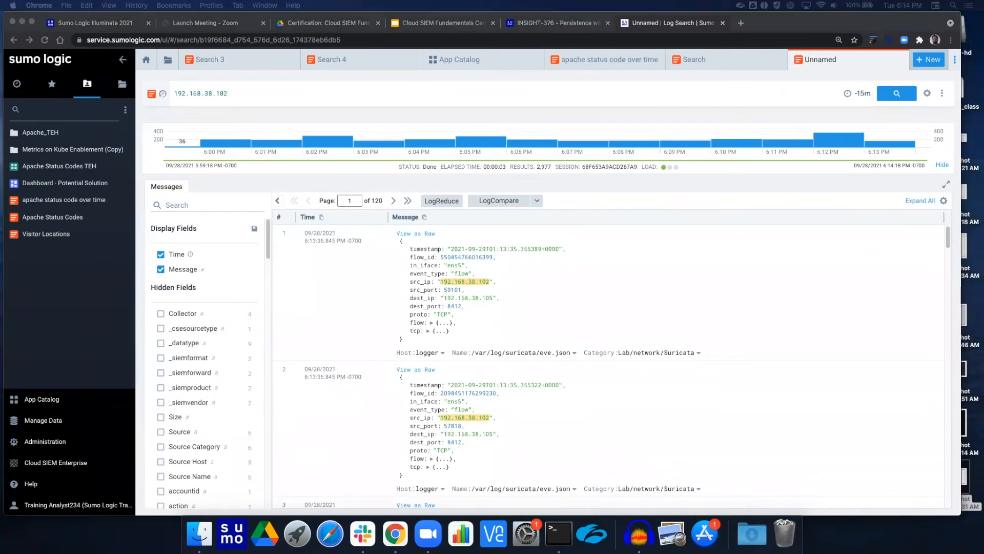
Limit the search to the last 2 minutes (-2m) and bring up options for the src_ip value
left_click(865, 92)
type("-2m")
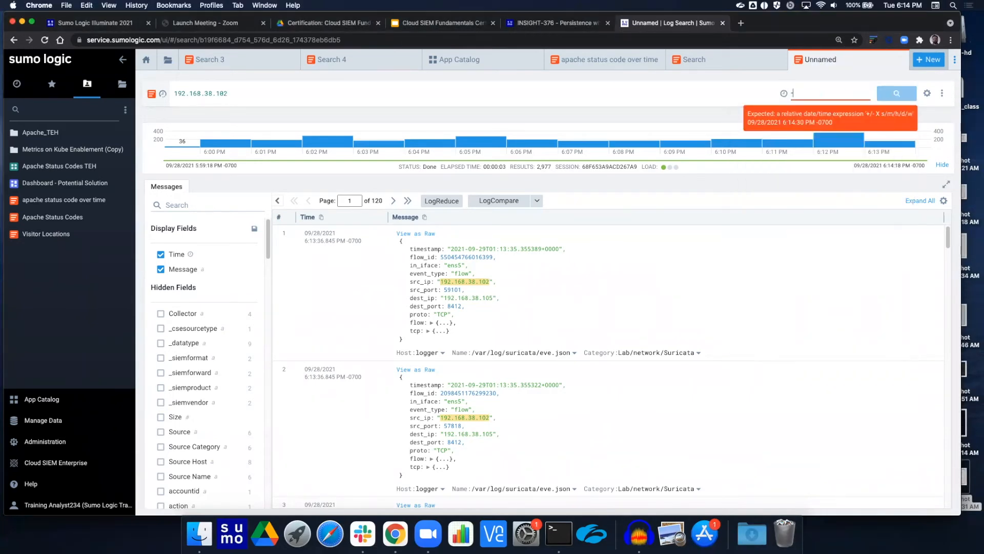
key("Return")
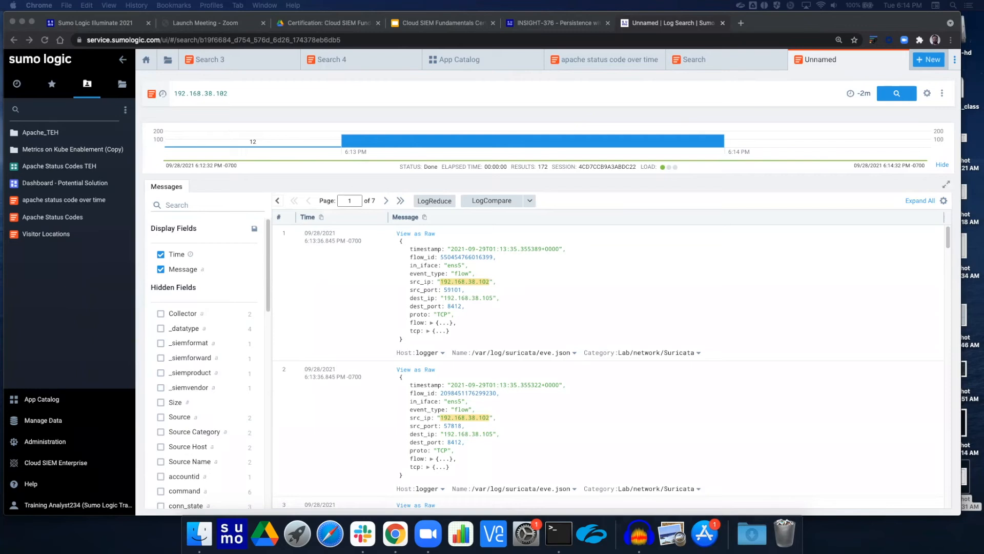
scroll(218, 406, "down", 5)
scroll(216, 408, "down", 10)
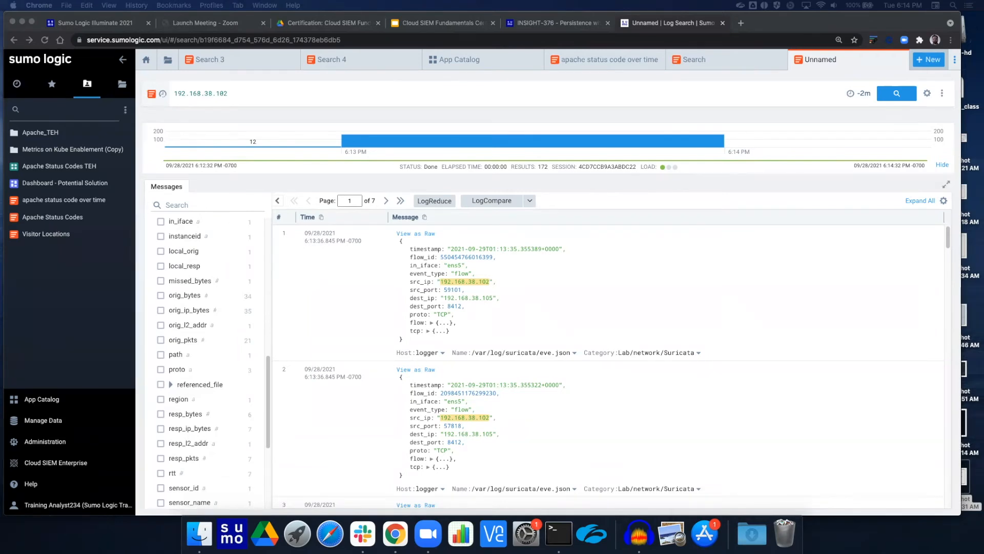
scroll(194, 381, "up", 10)
scroll(194, 382, "up", 3)
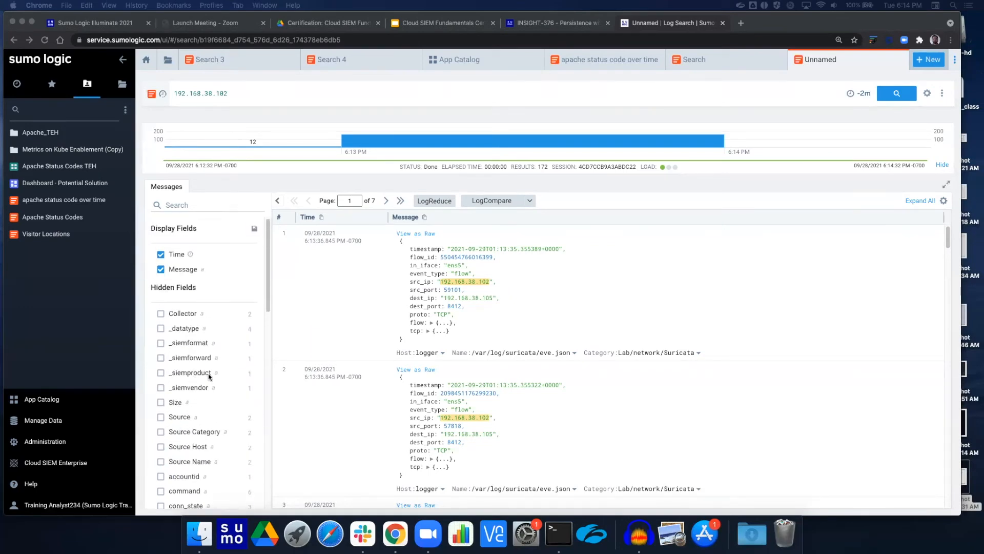
right_click(466, 284)
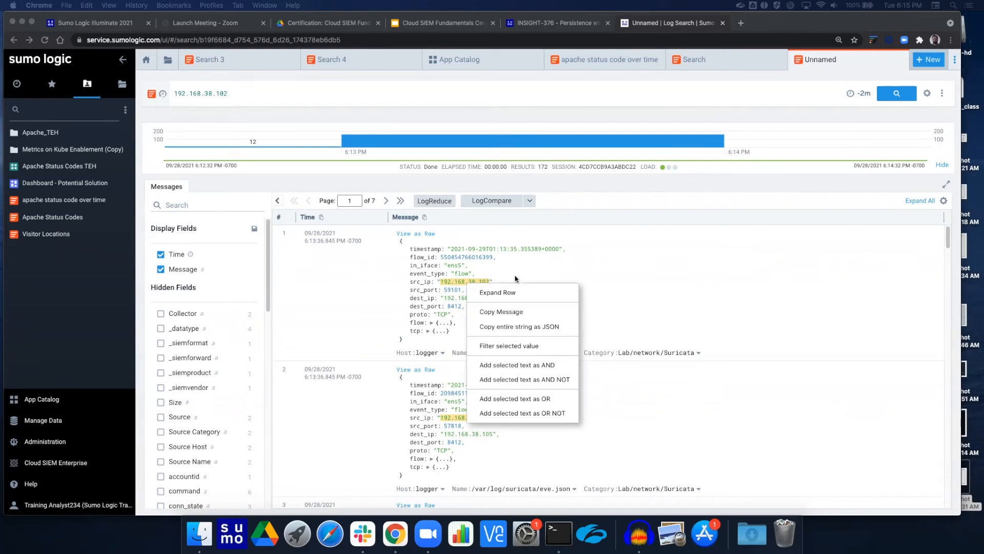
Append a Parse selected key for src_ip to the query, then view Home's Certification section
left_click(425, 283)
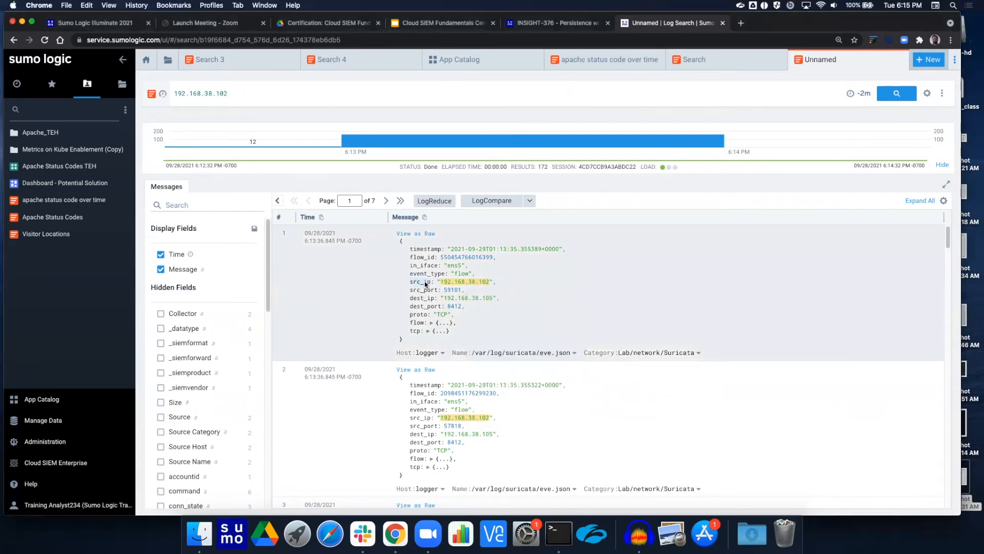
right_click(425, 283)
left_click(459, 359)
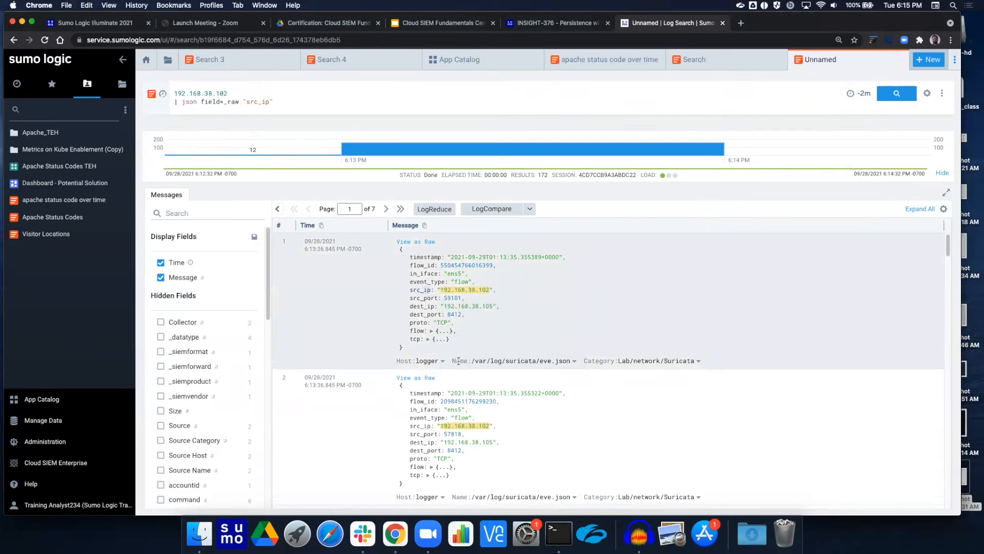
left_click_drag(287, 102, 181, 103)
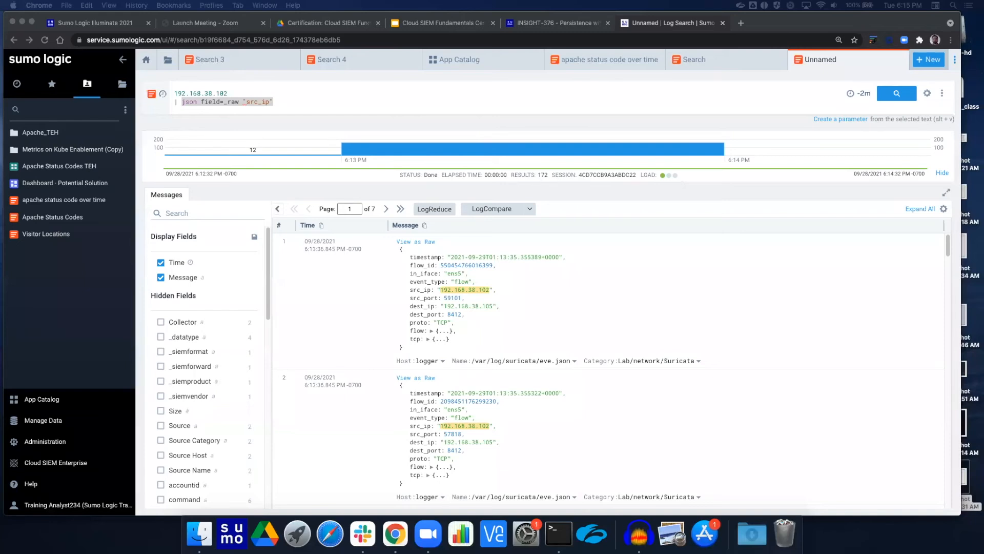
left_click(146, 60)
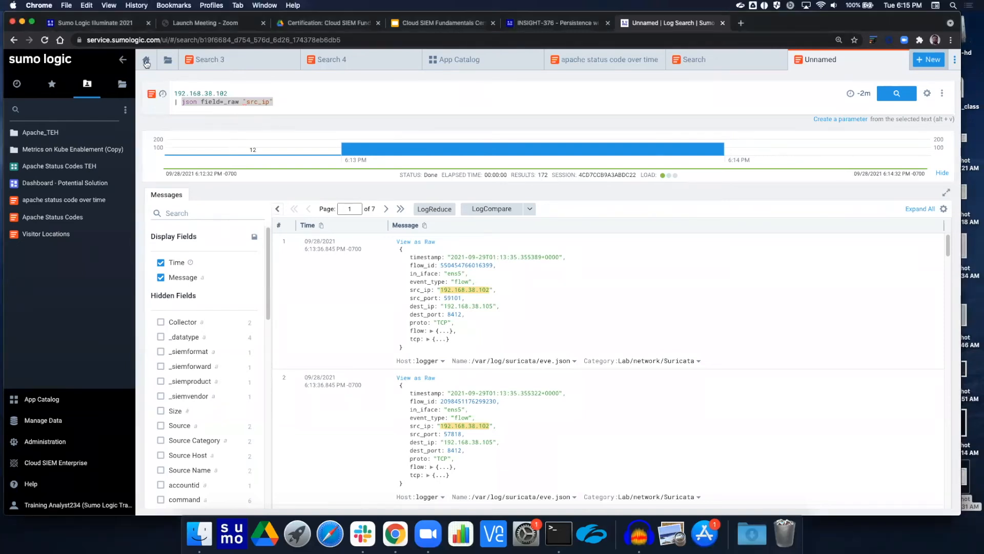
left_click(255, 85)
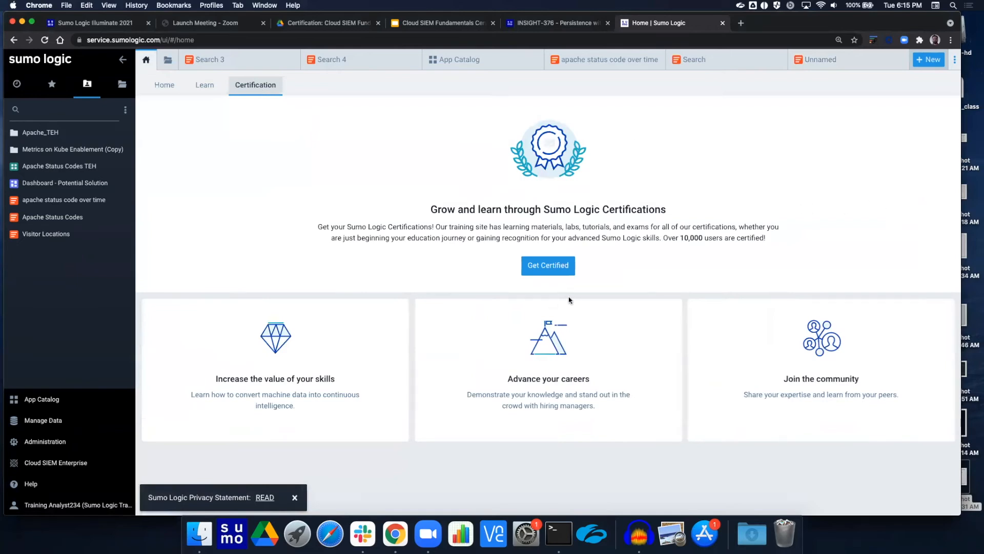
Open the Sumo Logic Training portal through Get Certified
left_click(550, 268)
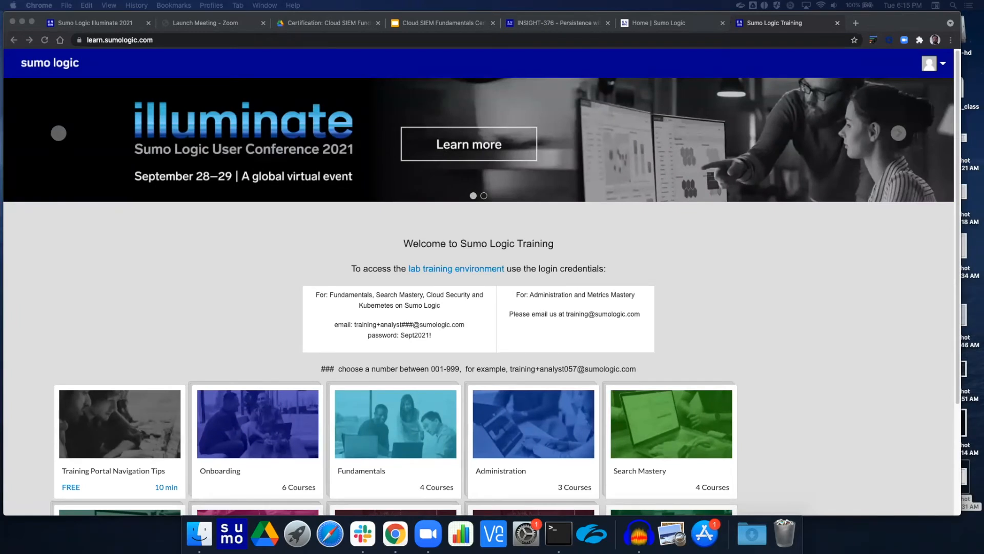
Leave the training site for the Home tab, then return to the 192.168.38.102 Search tab
left_click(59, 133)
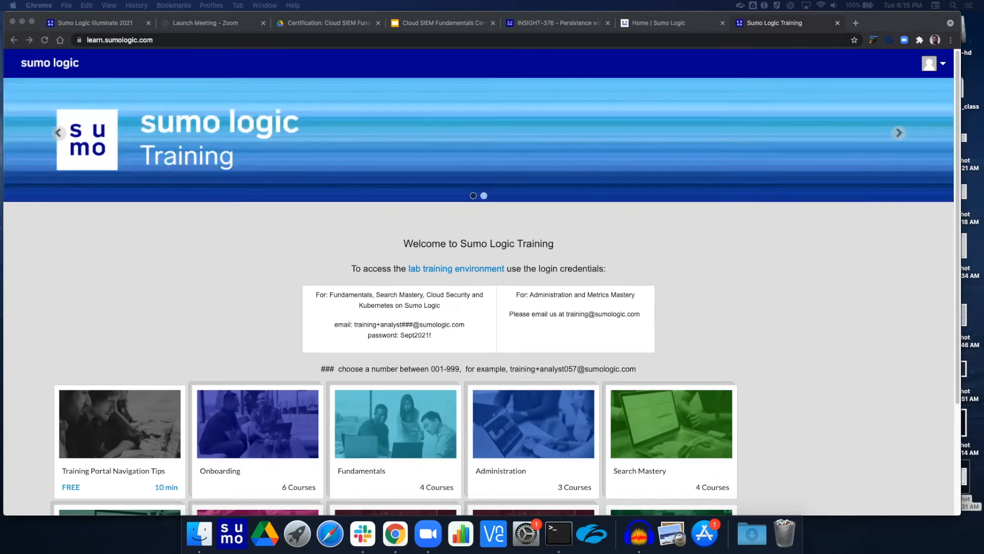
left_click(656, 23)
left_click(204, 84)
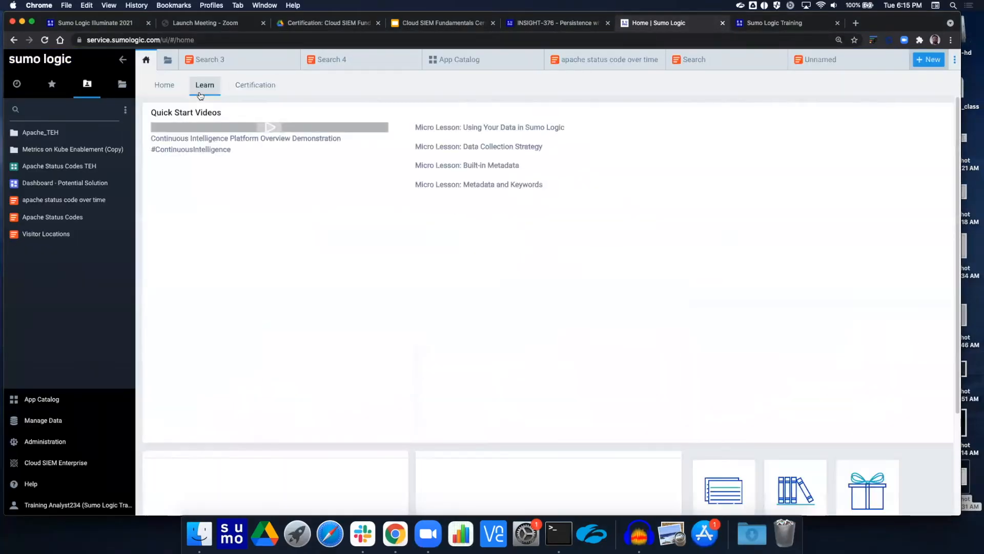
left_click(695, 60)
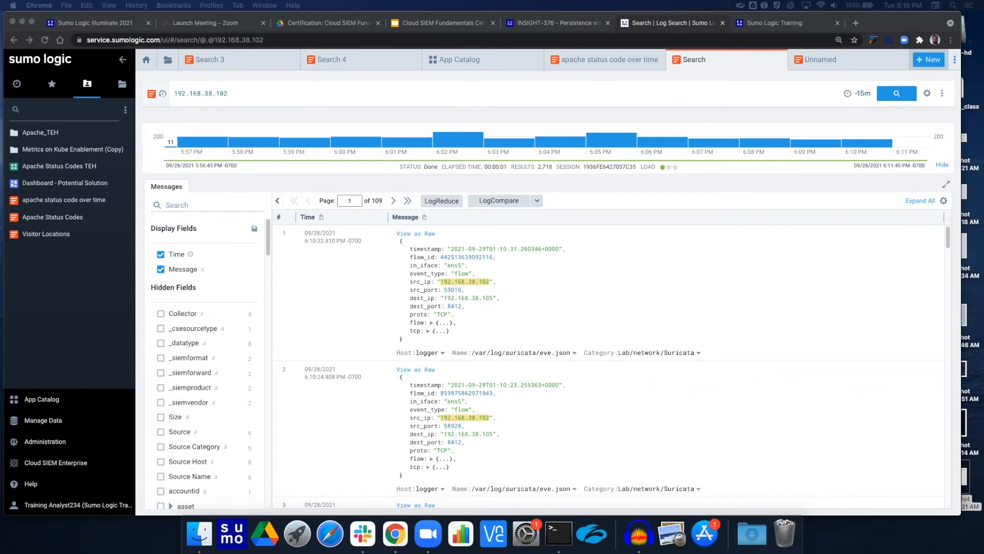
Start a new log search with the pasted sec_record IP lookup query and run it
left_click(929, 59)
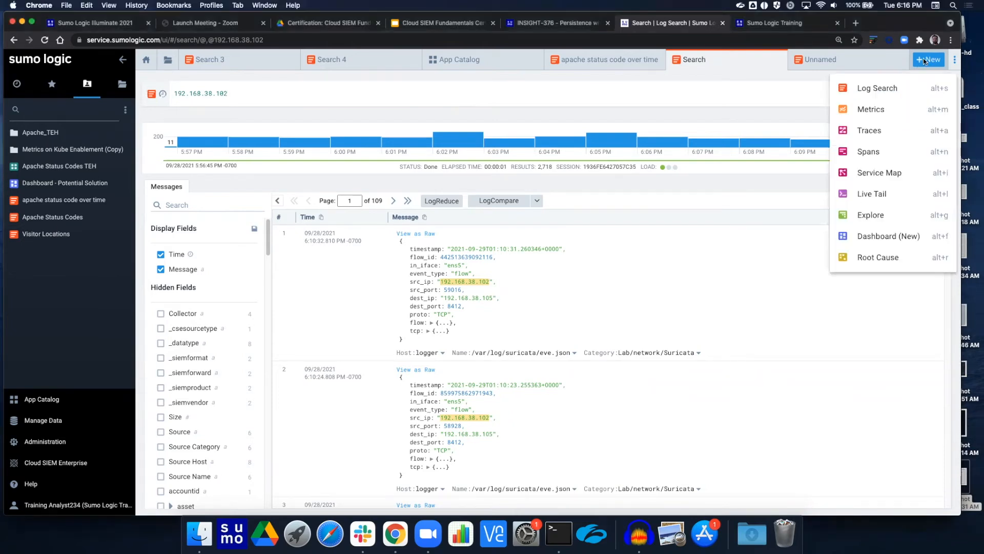
left_click(877, 88)
type("_index=sec_record_* | timeslice 1h | where device_ip = \"<insert IP here>\" | count by metadata_vendor, metadata_product, _timeslice | transpose row _timeslice column metadata_vendor, metadata_product")
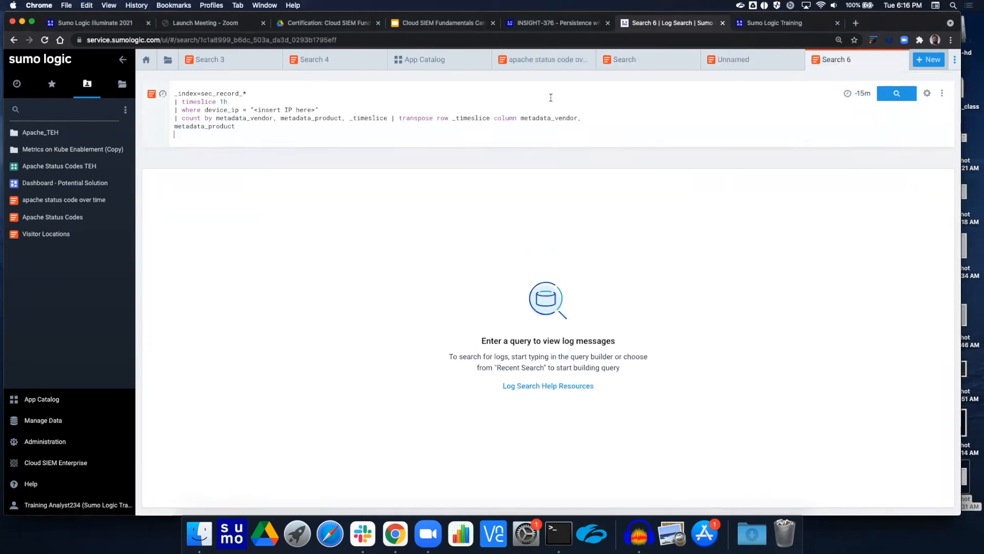
left_click(983, 172)
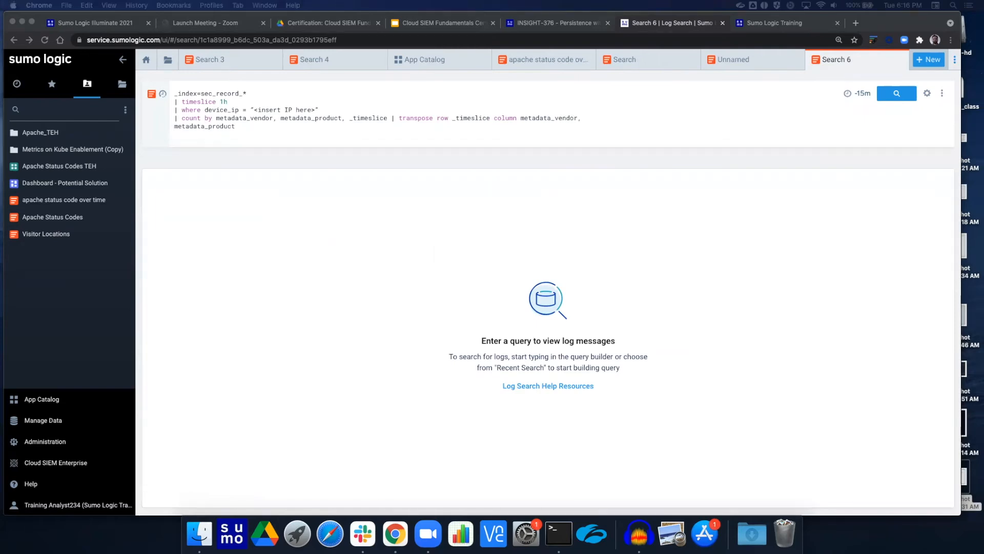
left_click(887, 98)
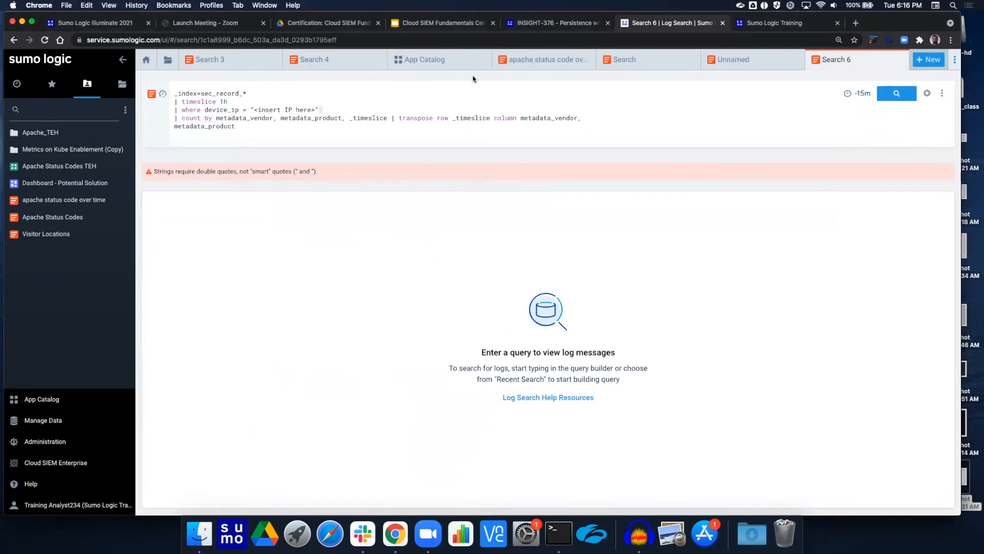
Remove the smart quote, rerun over the Last 24 Hours, and switch to the Unnamed search
key("BackSpace")
key("BackSpace")
left_click(304, 110)
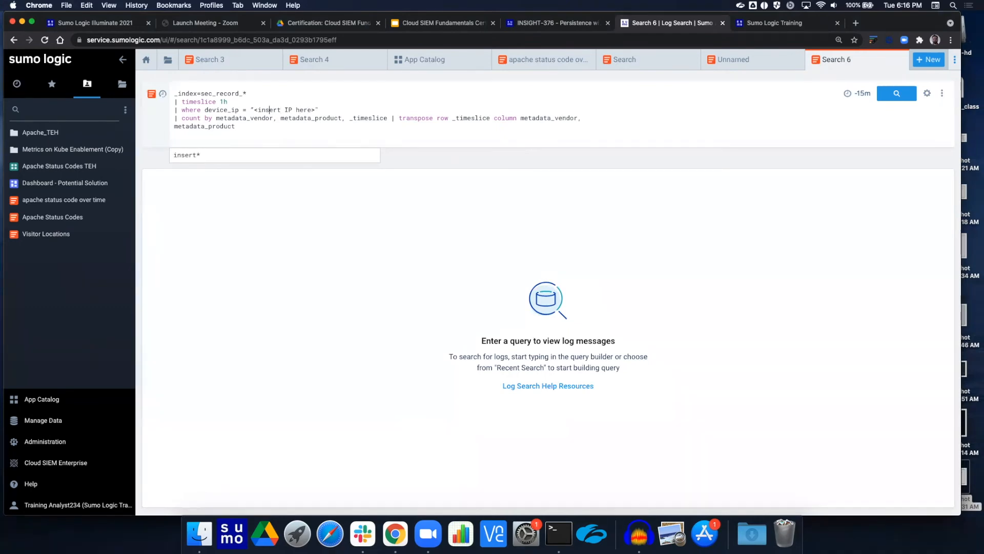
left_click(255, 110)
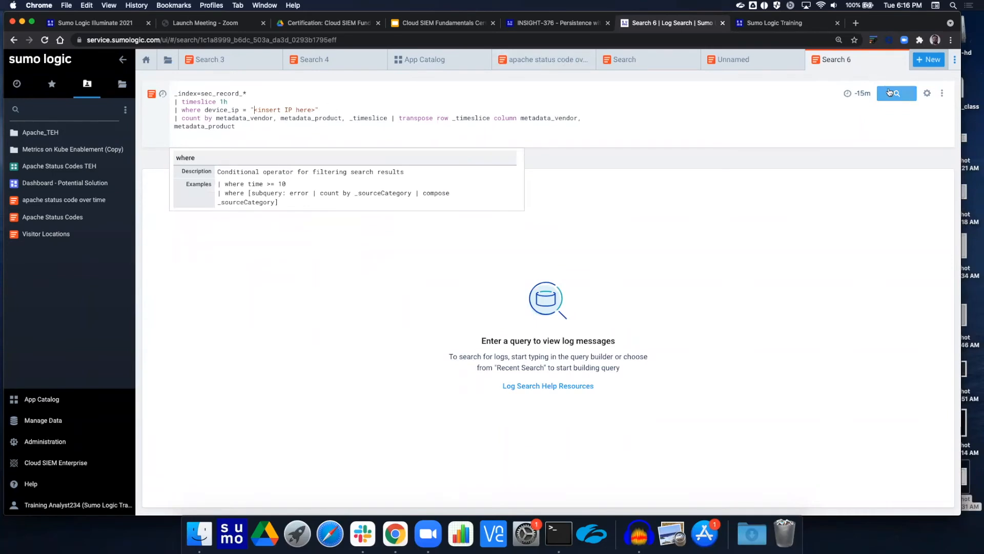
left_click(882, 92)
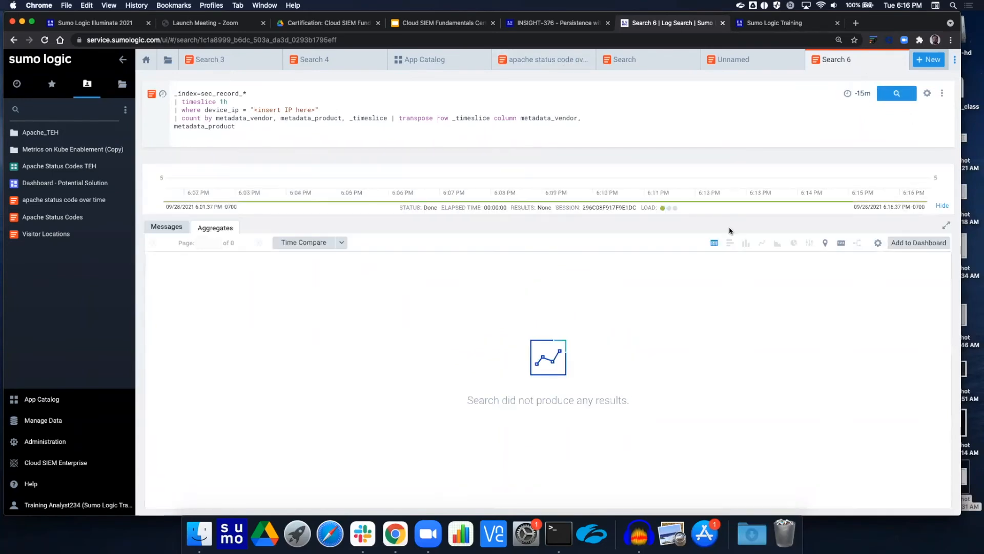
left_click(859, 93)
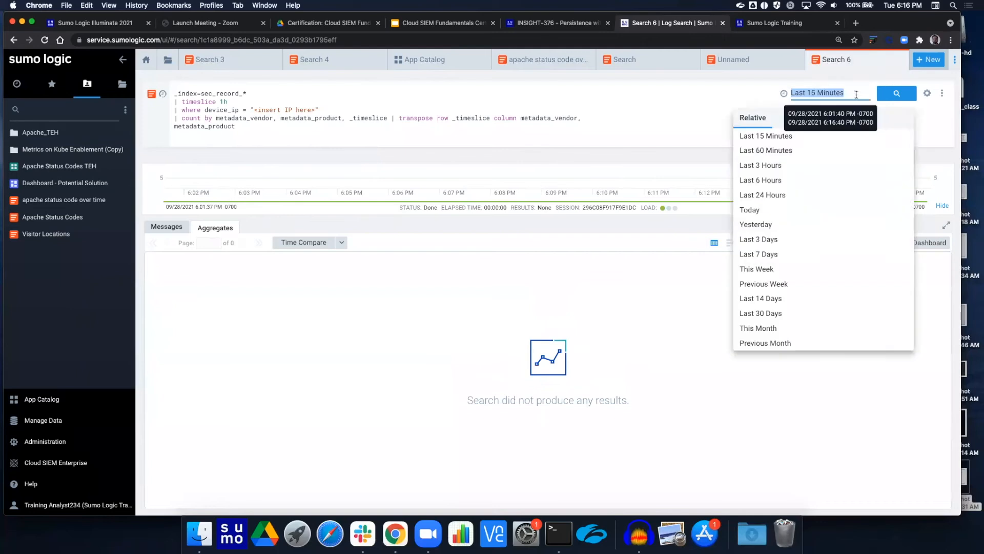
left_click(839, 193)
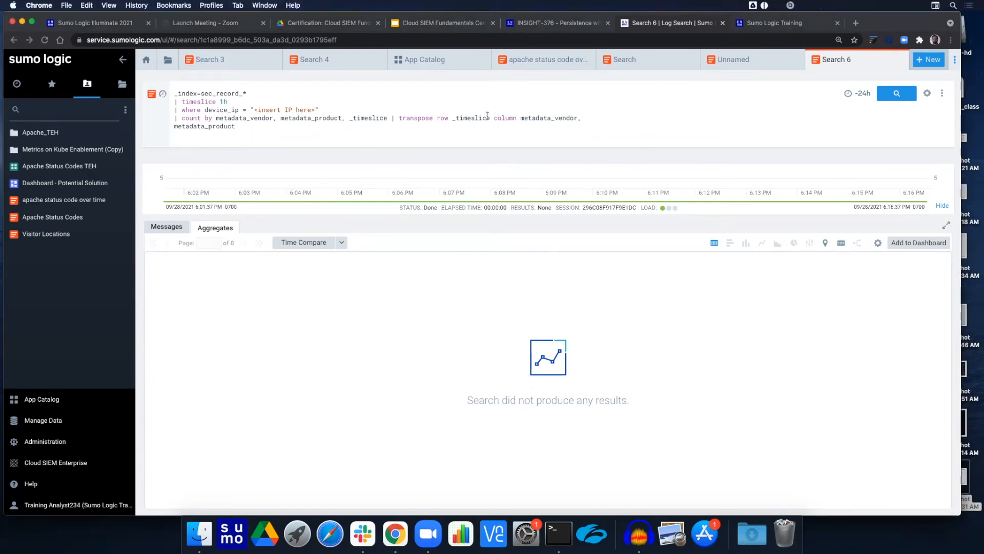
left_click(716, 64)
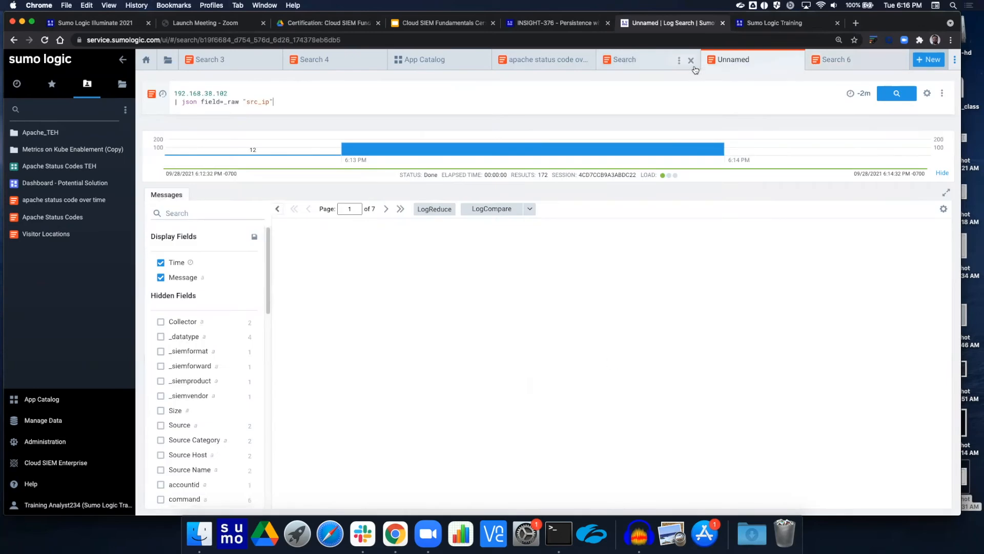
Replace the <insert IP here> placeholder in Search 6 with 192.168.38.102 and run the query
left_click_drag(239, 94, 164, 97)
key("super+c")
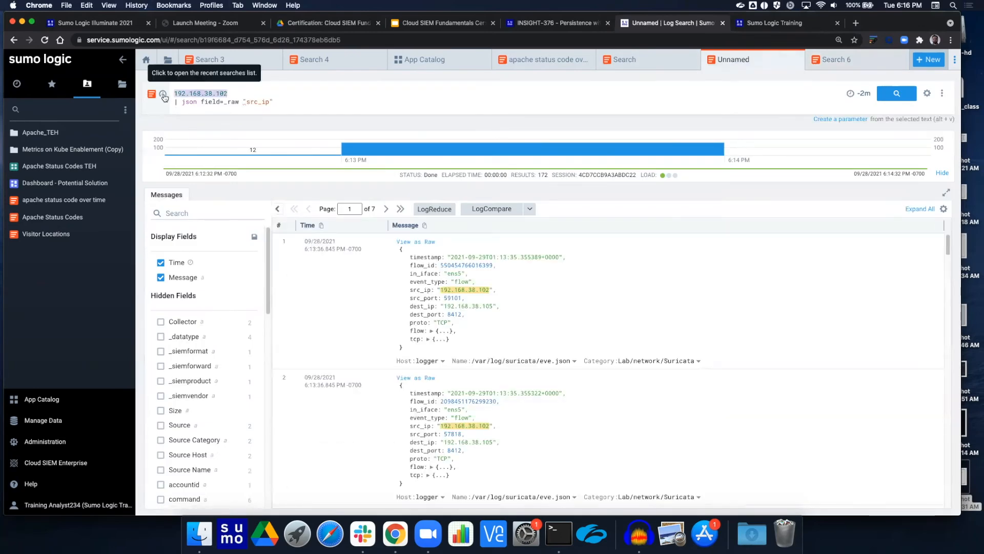
left_click(856, 60)
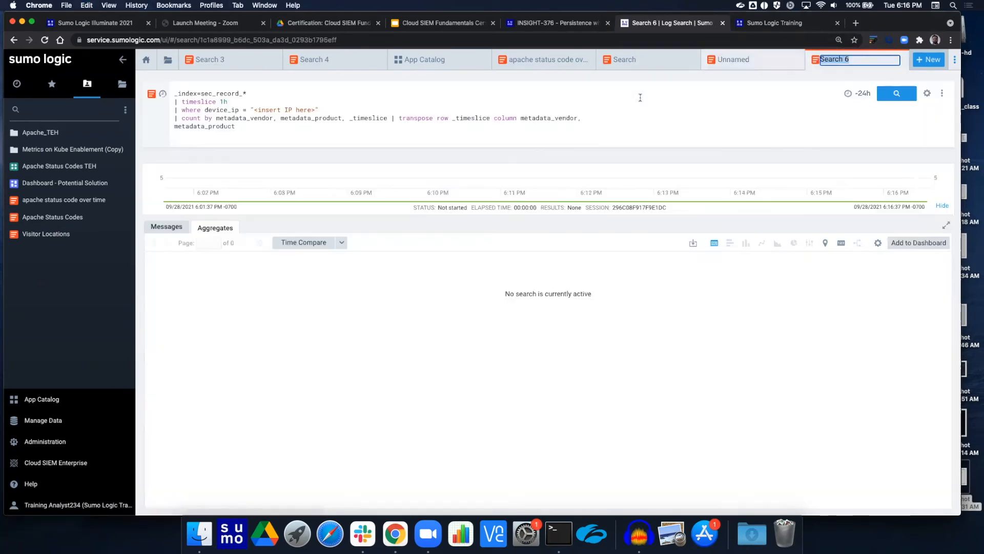
left_click_drag(318, 110, 251, 110)
key("super+v")
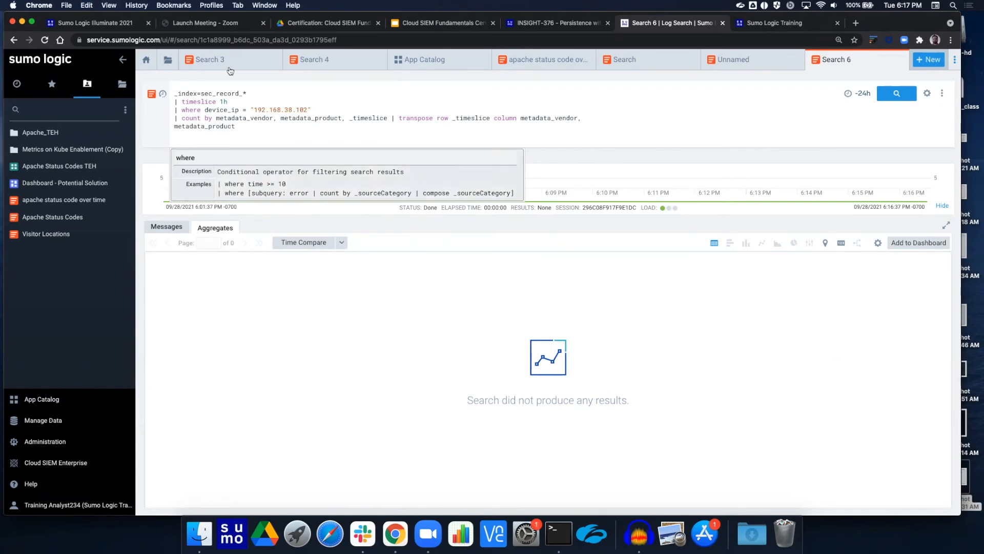
left_click(250, 91)
left_click_drag(250, 91, 205, 101)
left_click_drag(311, 109, 251, 108)
left_click(900, 96)
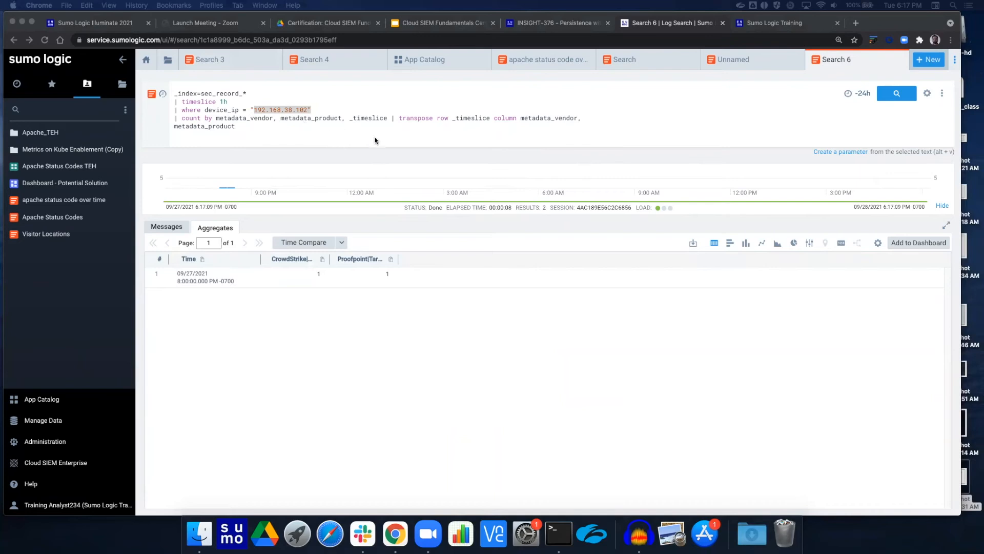
Widen the CrowdStrike|Falcon and Proofpoint|Targeted Attack Protection count columns, then go back to the INSIGHT-376 tab
left_click(329, 261)
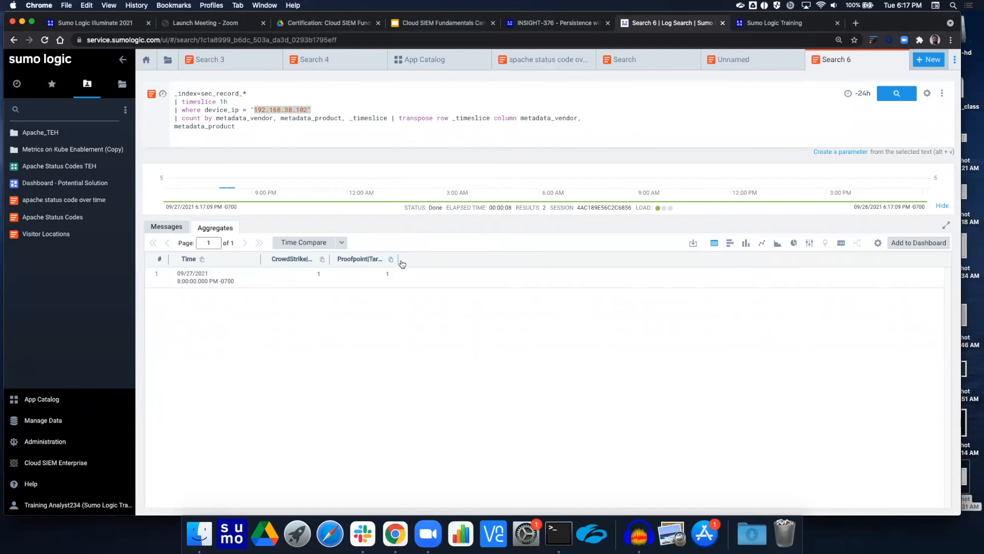
left_click_drag(398, 260, 491, 260)
left_click_drag(329, 260, 376, 261)
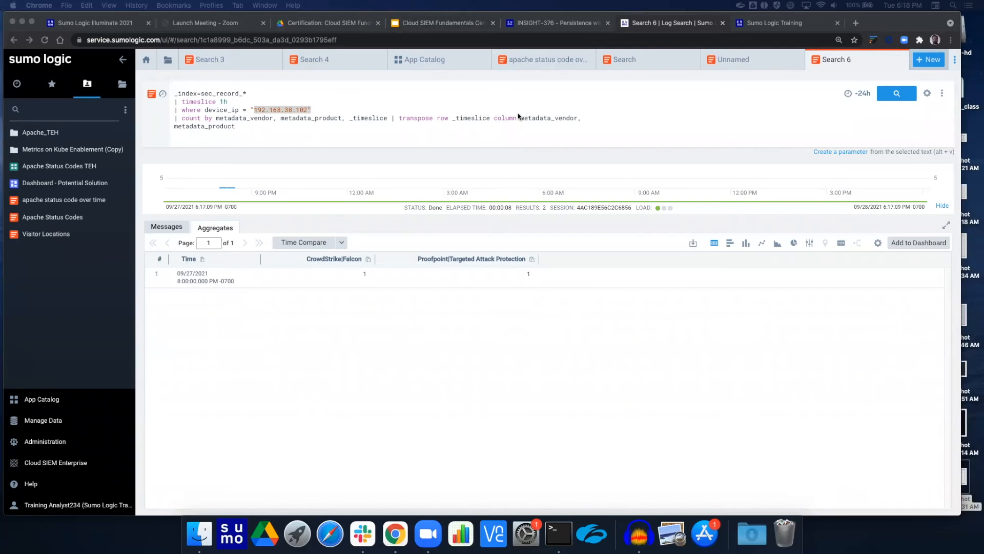
double_click(364, 274)
left_click(564, 24)
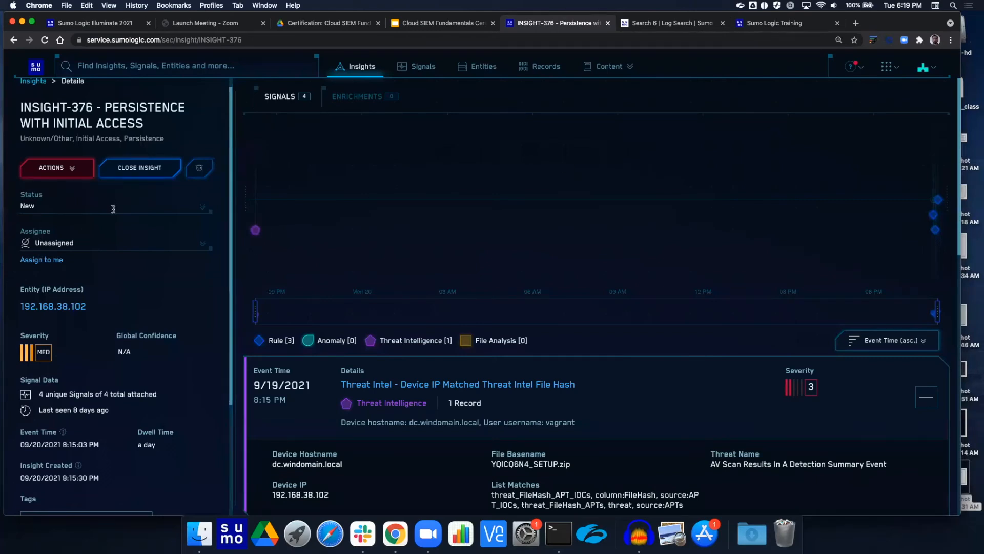
Set INSIGHT-376's status to In Progress and assign it to yourself
left_click(130, 207)
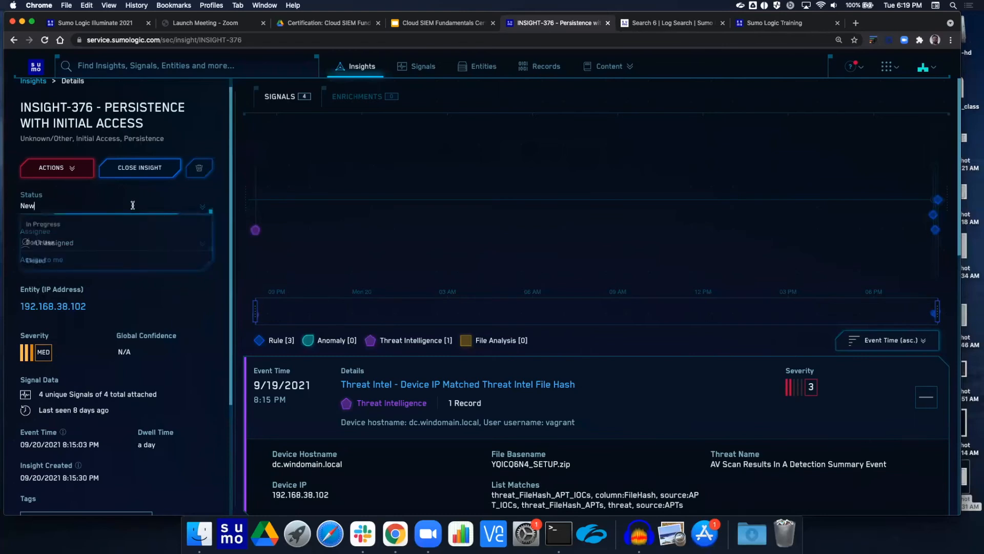
left_click(130, 224)
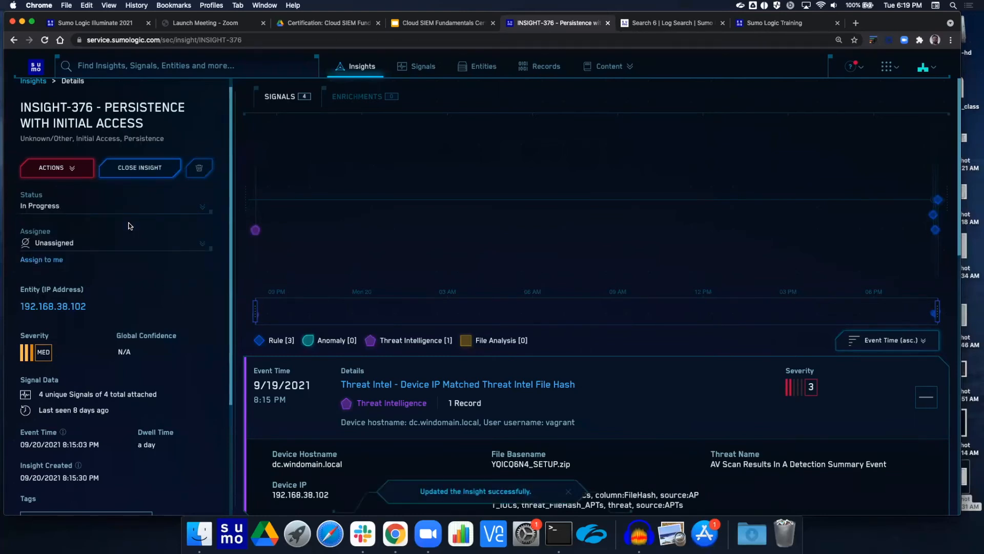
left_click(137, 205)
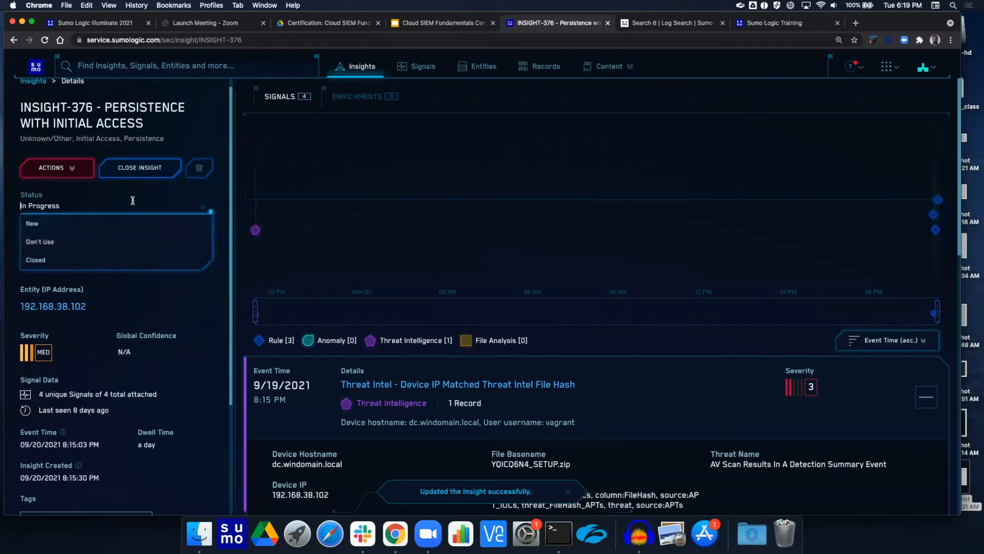
left_click(217, 199)
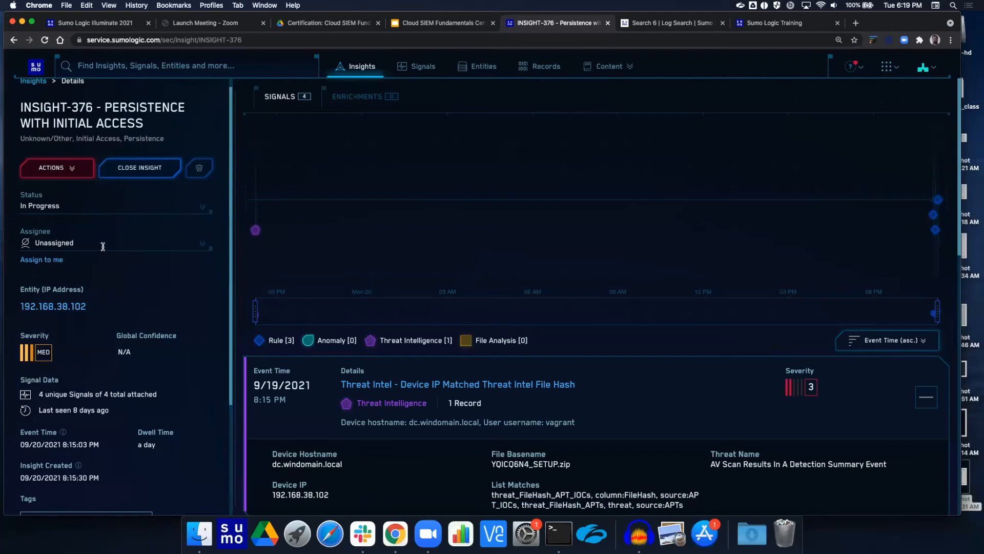
left_click(52, 259)
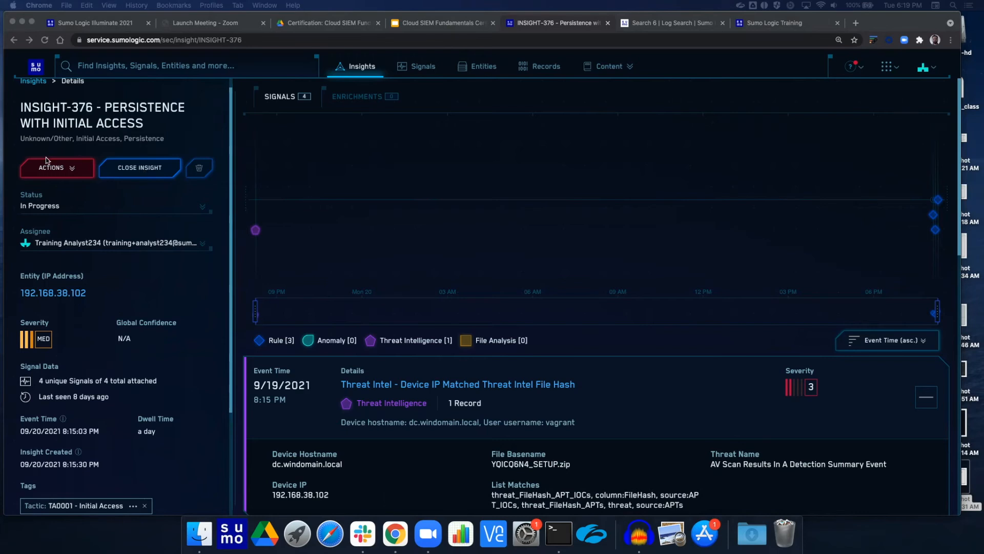
Change the insight status to Closed to bring up the Close Insight form
left_click(58, 170)
left_click(61, 171)
left_click(94, 153)
left_click(144, 208)
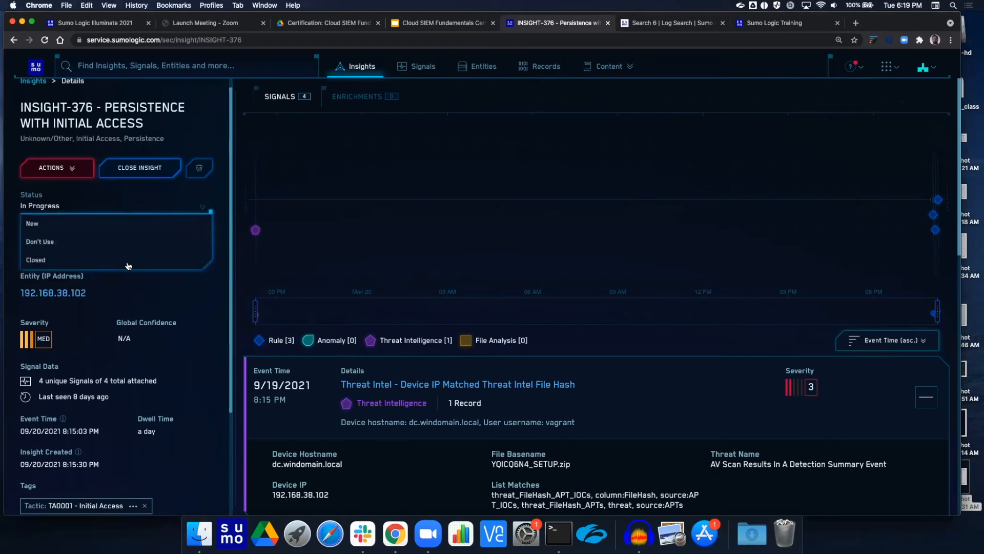
left_click(150, 174)
left_click(149, 174)
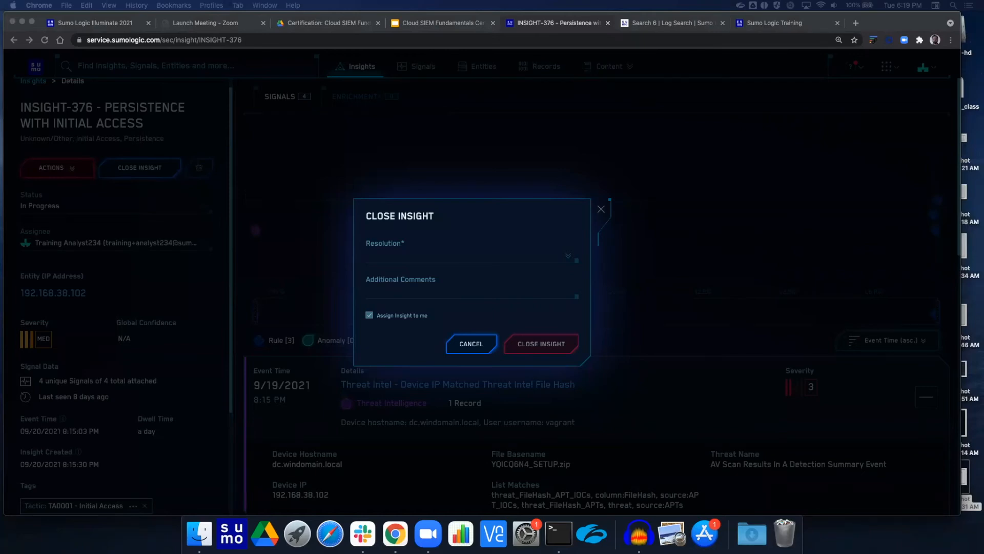
Choose False Positive as the resolution and confirm closing INSIGHT-376
left_click(567, 258)
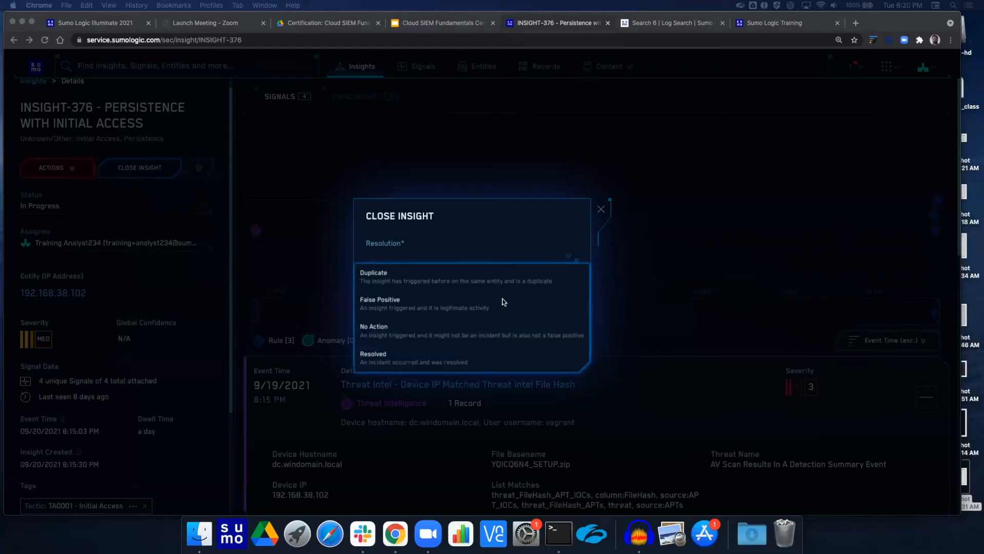
left_click(466, 308)
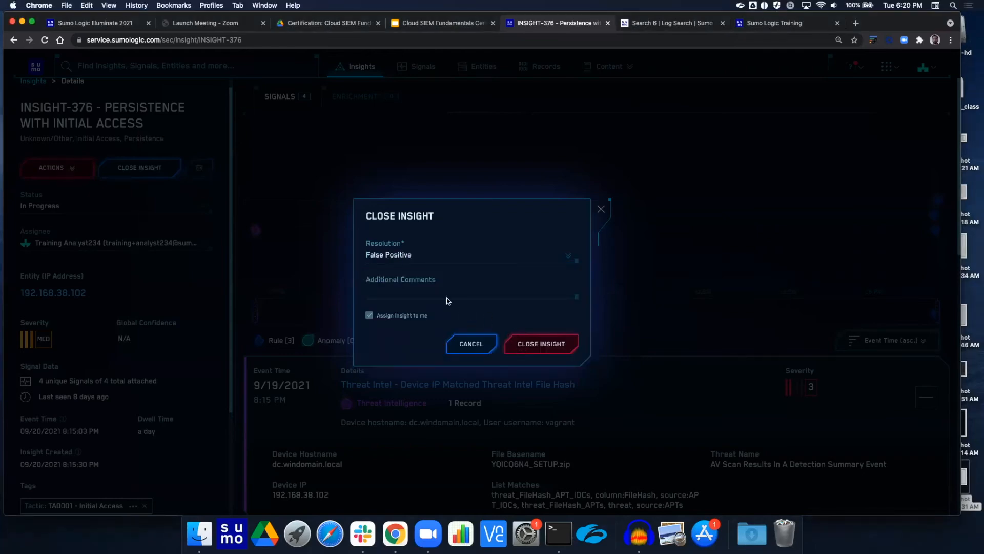
left_click(513, 351)
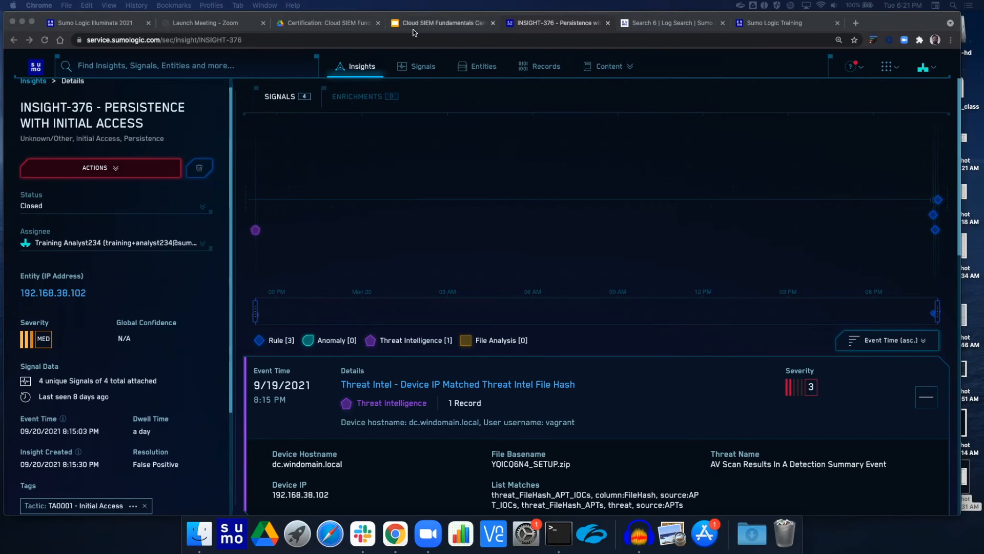
Present slide 47, Lab 3: Recap, of the Cert Jam deck full screen
left_click(433, 25)
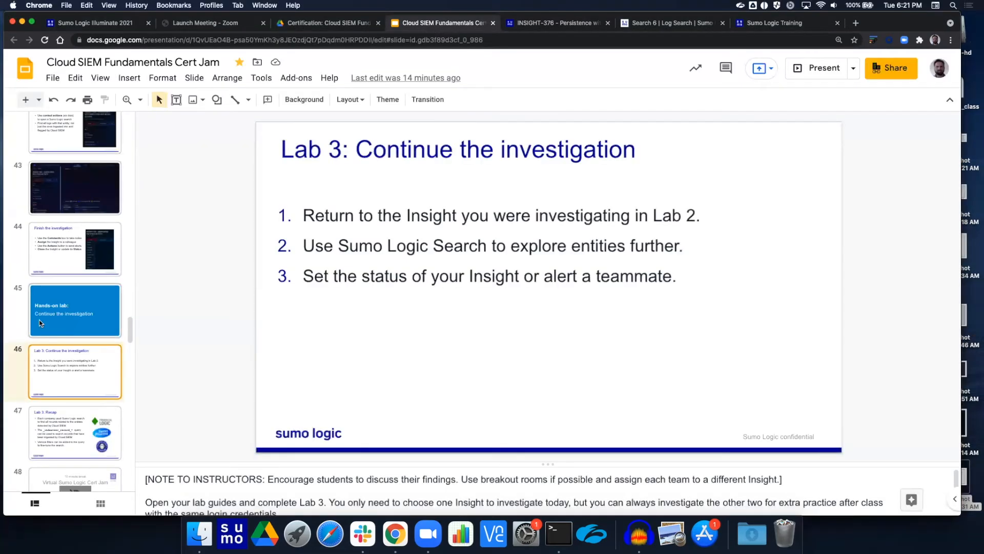
left_click(119, 439)
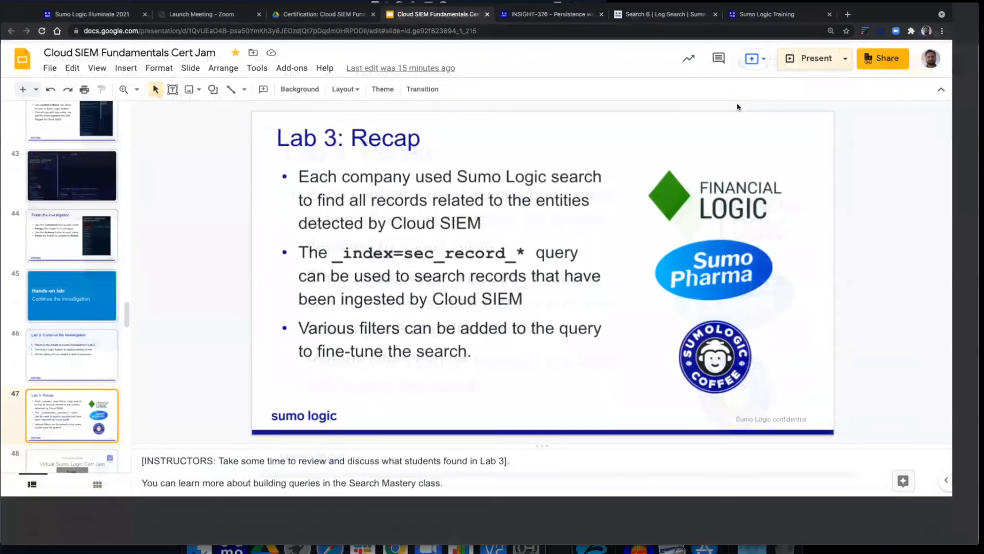
left_click(815, 63)
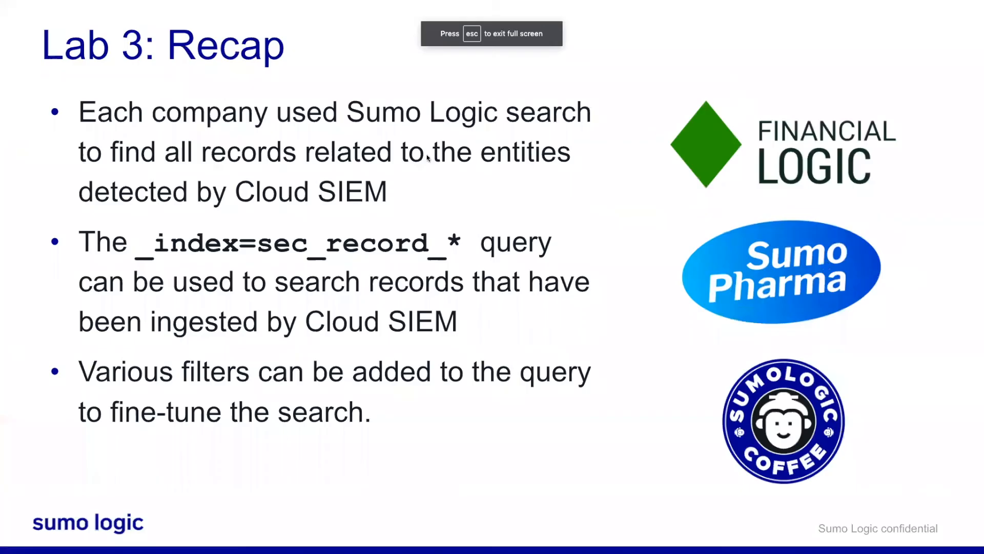
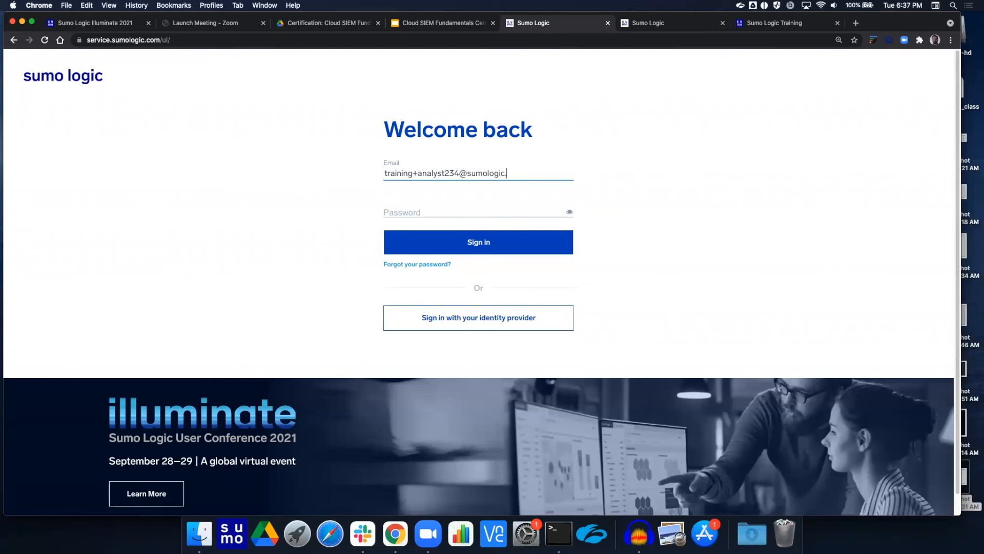
Sign in with the training account's password and open the Cloud SIEM Enterprise HUD overview
type("•••••••••")
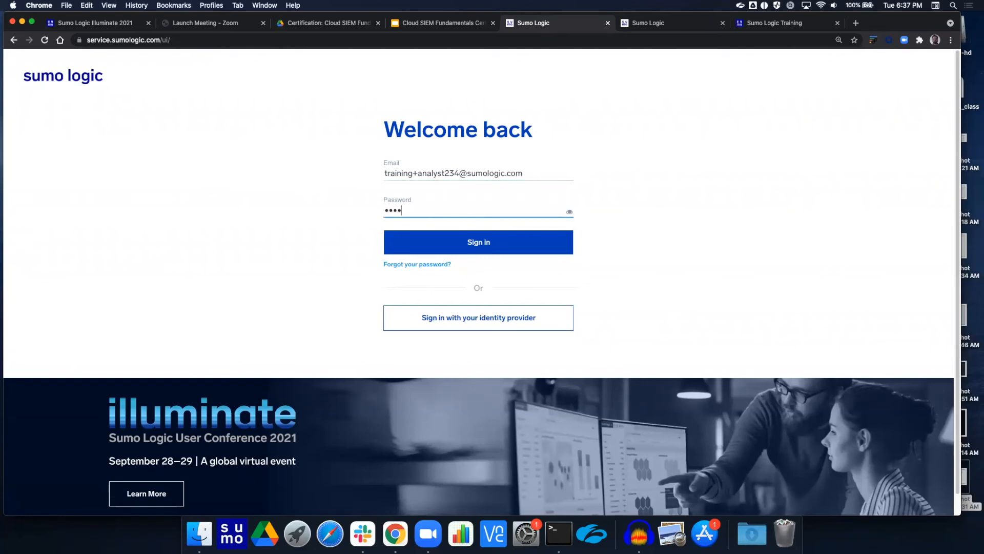
key("Return")
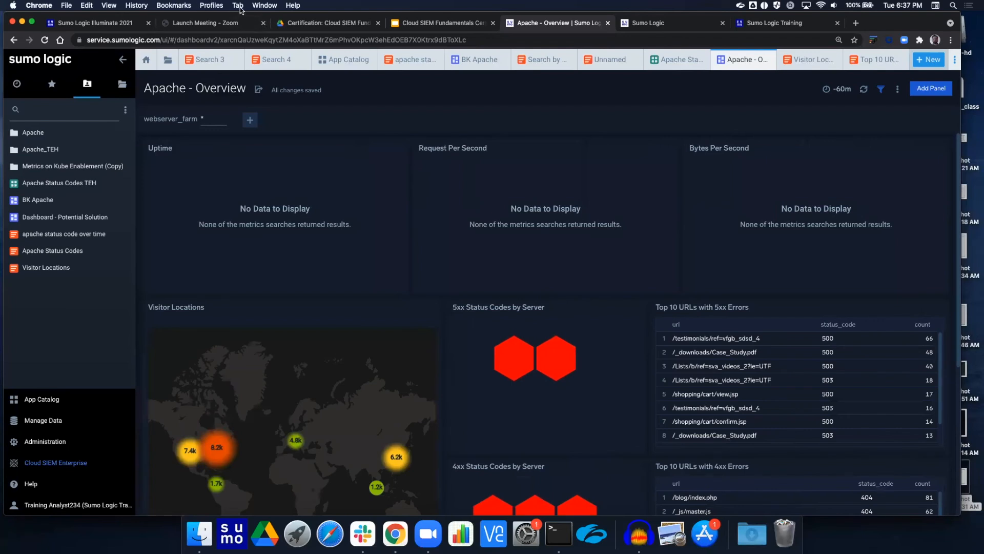
left_click(56, 463)
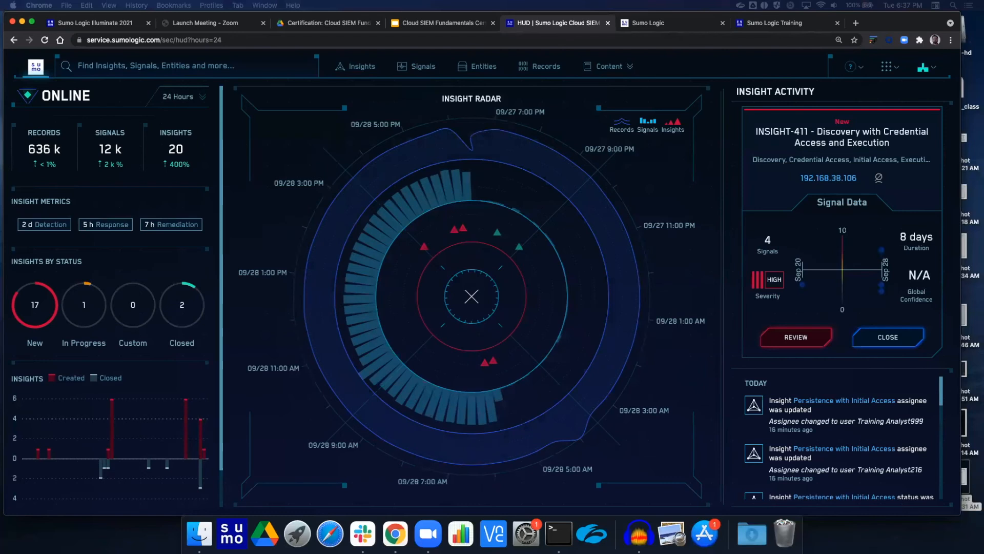
Go to Content > Rule Tuning and create a new tuning expression
left_click(616, 68)
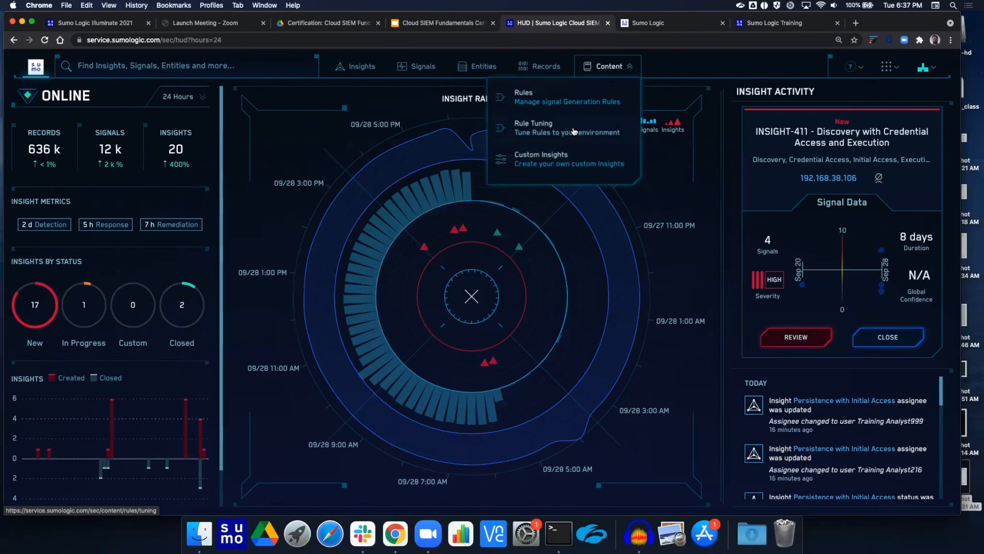
left_click(574, 131)
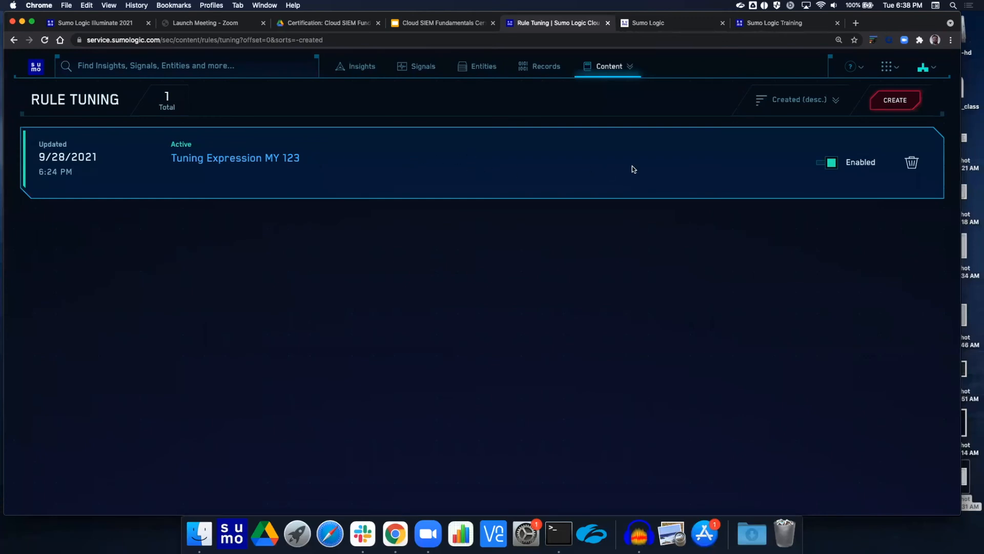
left_click(896, 100)
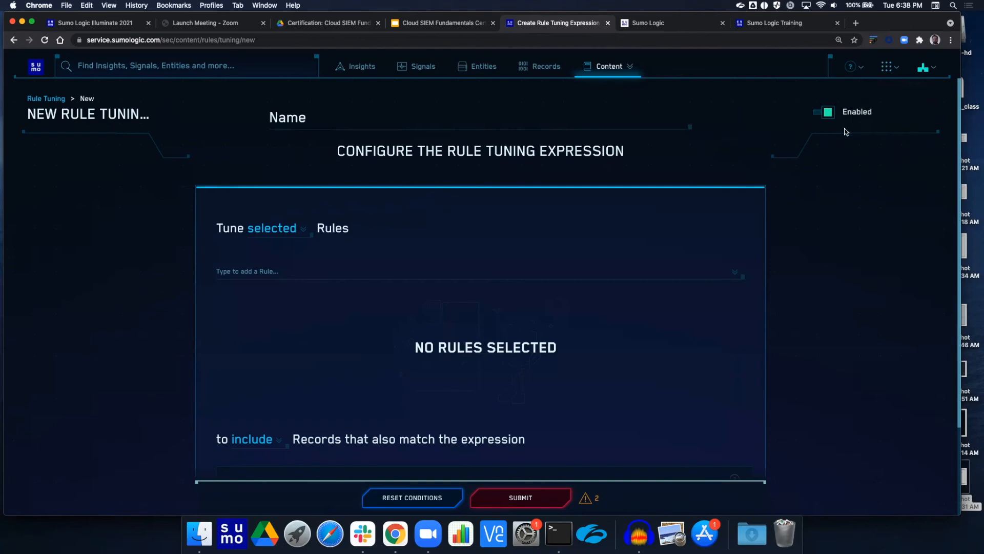
Name the tuning expression 'Tuning Expression JB 234'
scroll(875, 260, "down", 1)
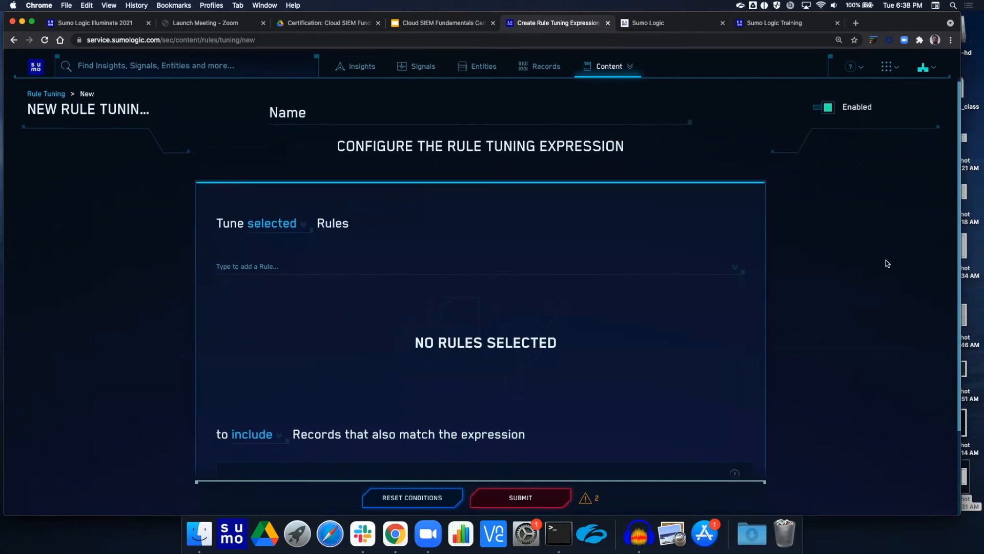
left_click(418, 118)
type("Tuning Expre")
key("BackSpace")
key("BackSpace")
key("BackSpace")
type("p[r")
key("BackSpace")
key("BackSpace")
type("ression JB ")
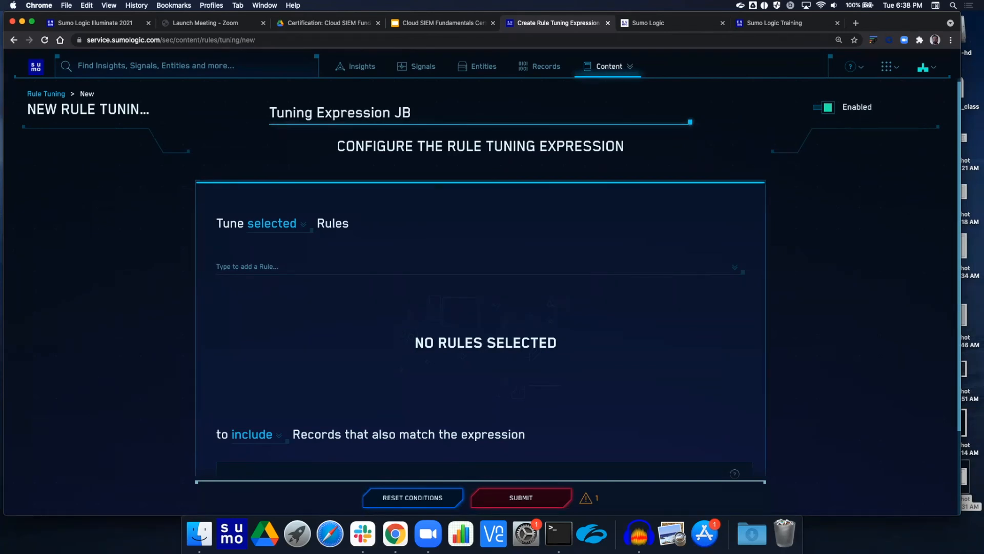
type("234")
Search 'firewall' and add AWS Network Firewall Alert (Training) as the tuned rule
left_click(299, 266)
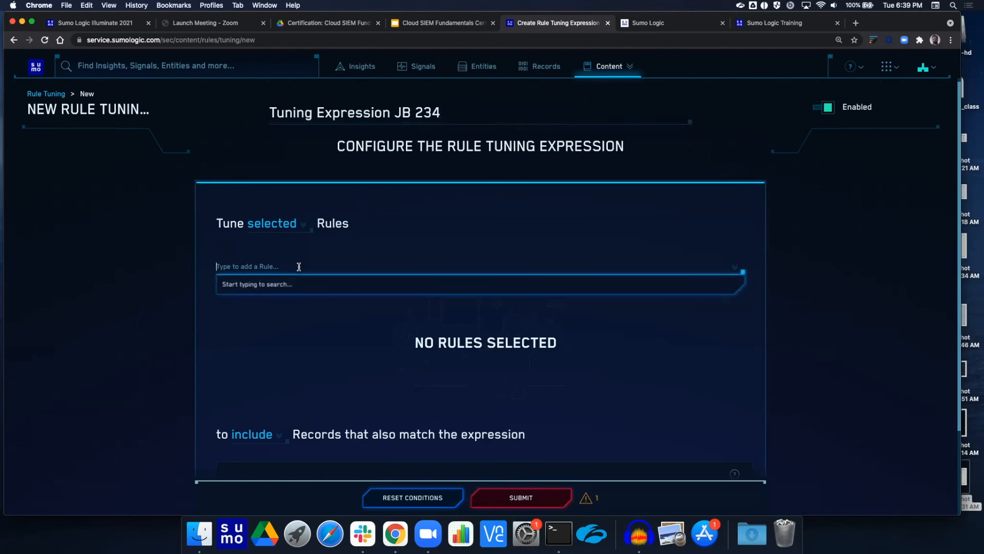
type("firewall")
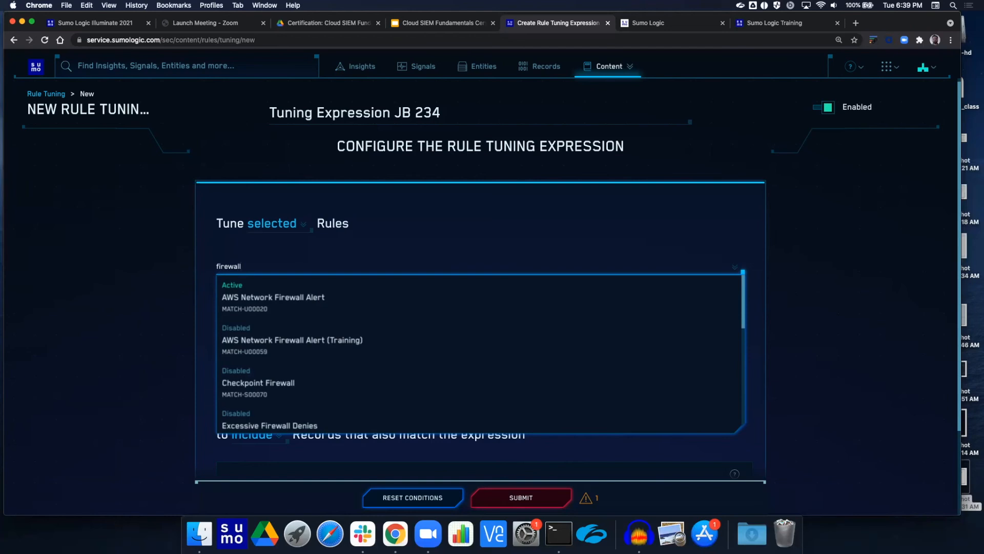
left_click(323, 344)
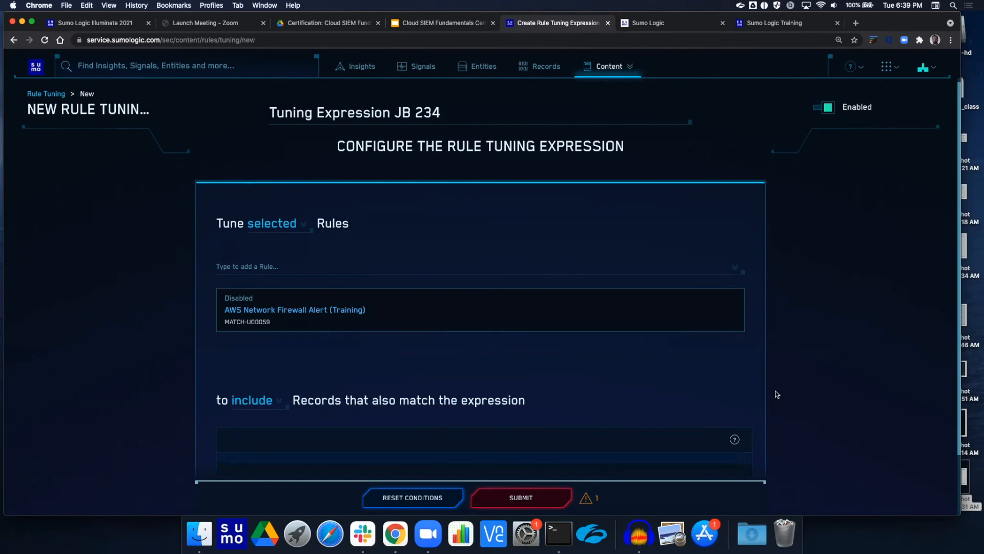
scroll(610, 410, "down", 2)
left_click(414, 386)
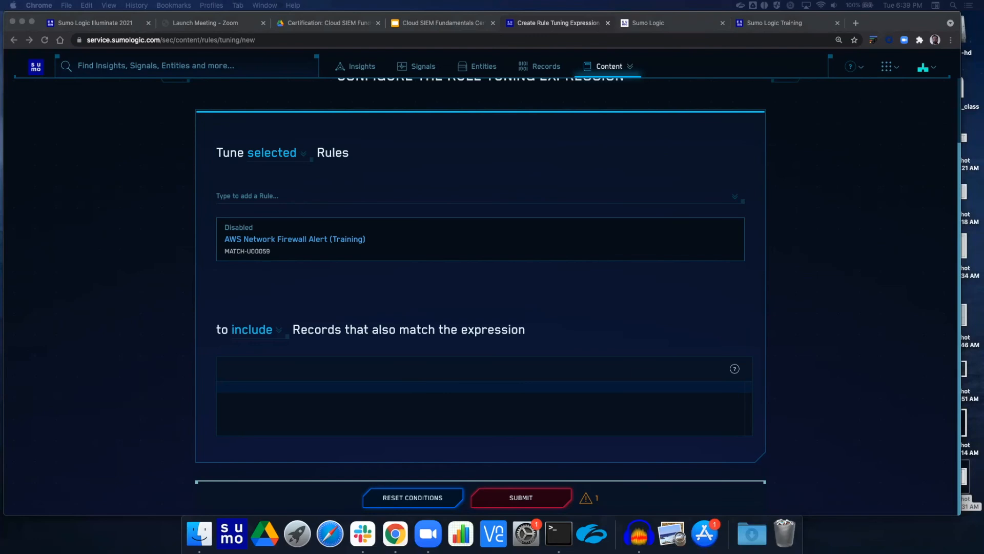
Paste the user_email!= expression and replace its curly quote with a straight quote
left_click(242, 387)
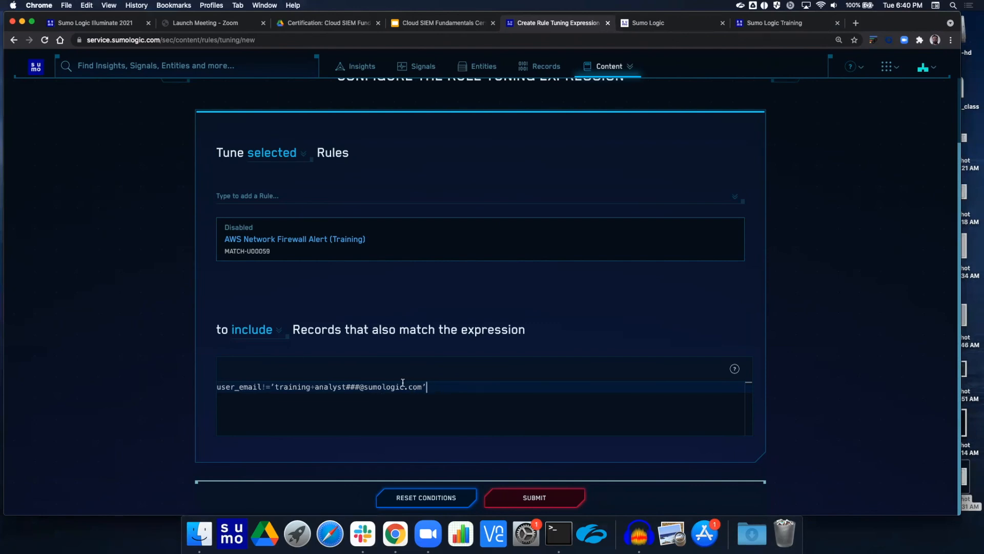
double_click(274, 385)
key("BackSpace")
type("'")
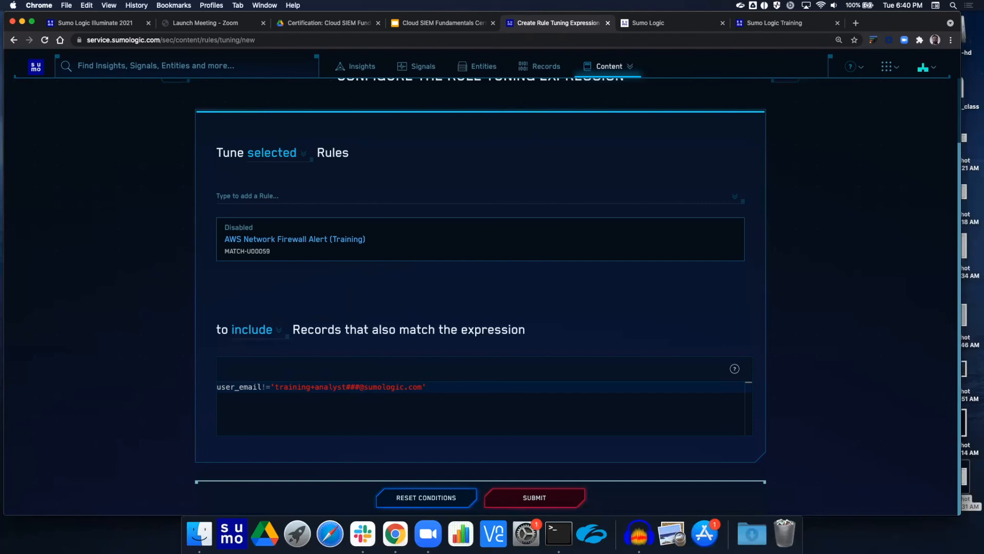
Replace the ### placeholder in the e-mail address with 234 and review the expression
key("Left")
key("Left")
key("Left")
key("Left")
key("Left")
key("Left")
key("Left")
key("Left")
key("Left")
key("Left")
key("Left")
key("Left")
key("Left")
key("Left")
key("Left")
key("Left")
key("Left")
key("Left")
key("Left")
key("Left")
key("Left")
key("Right")
key("Right")
key("Right")
key("Right")
key("BackSpace")
key("BackSpace")
key("BackSpace")
double_click(267, 388)
left_click(429, 387)
left_click_drag(429, 387, 270, 384)
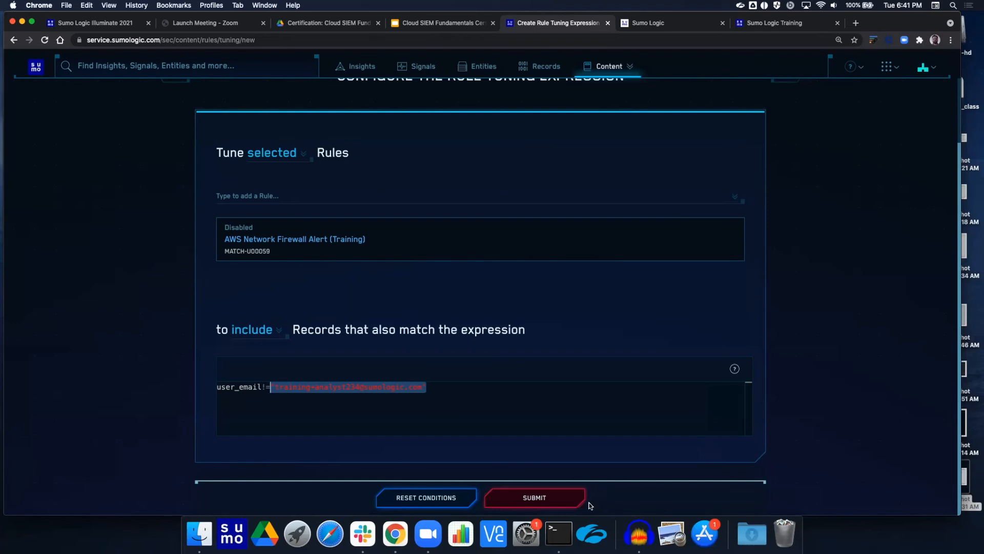
Submit the tuning expression and find Tuning Expression JB 234 in the reloaded Rule Tuning list
left_click(546, 498)
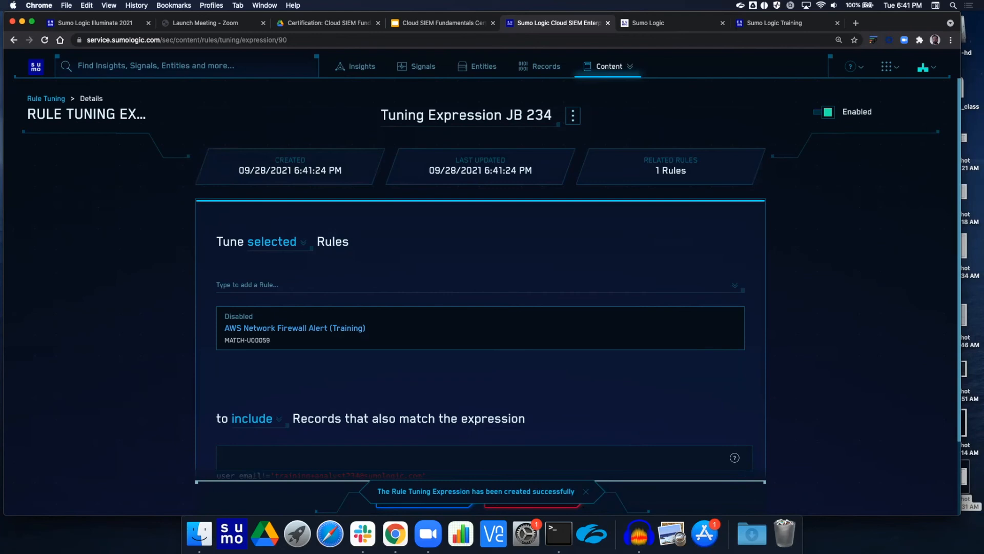
left_click(603, 71)
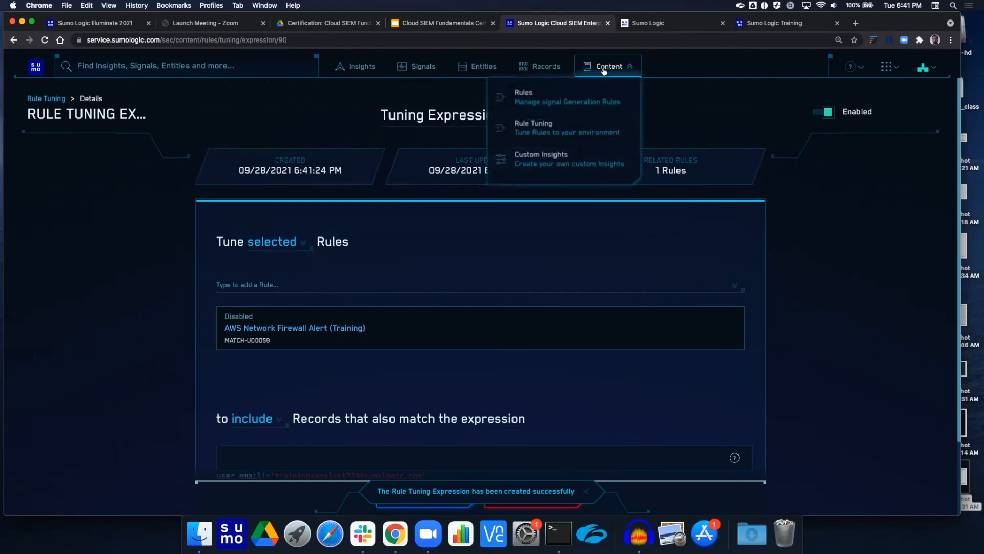
left_click(582, 125)
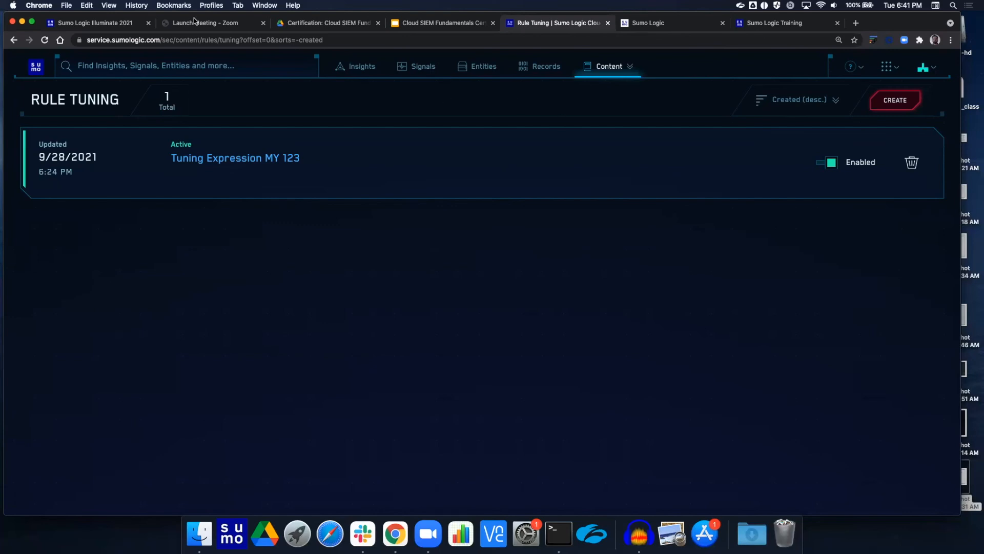
left_click(44, 40)
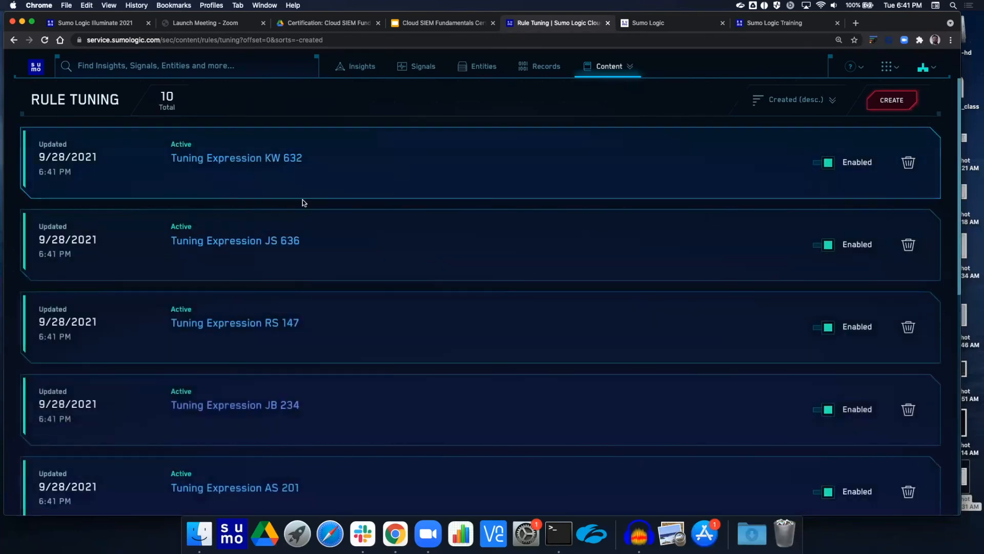
scroll(352, 241, "down", 5)
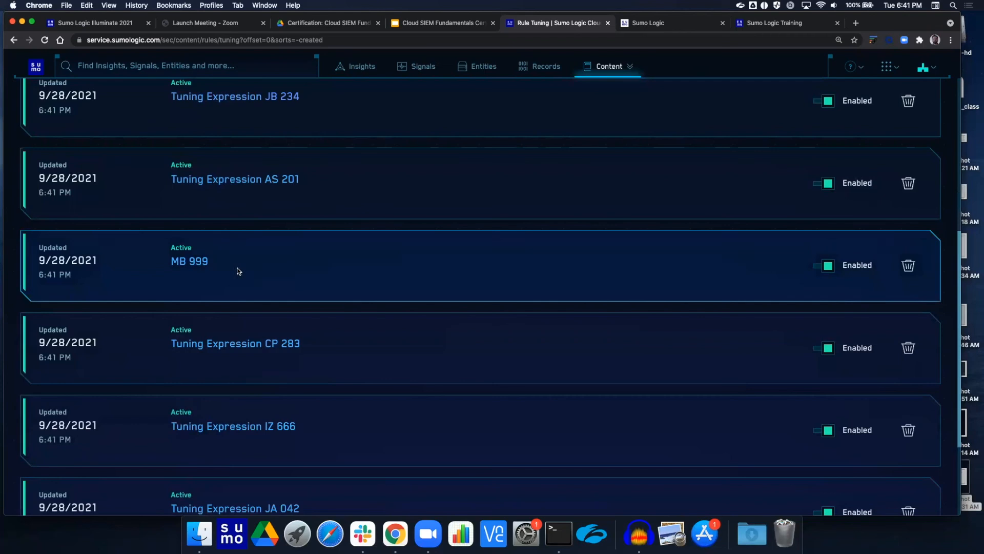
scroll(369, 333, "down", 2)
scroll(345, 330, "up", 5)
scroll(331, 289, "up", 2)
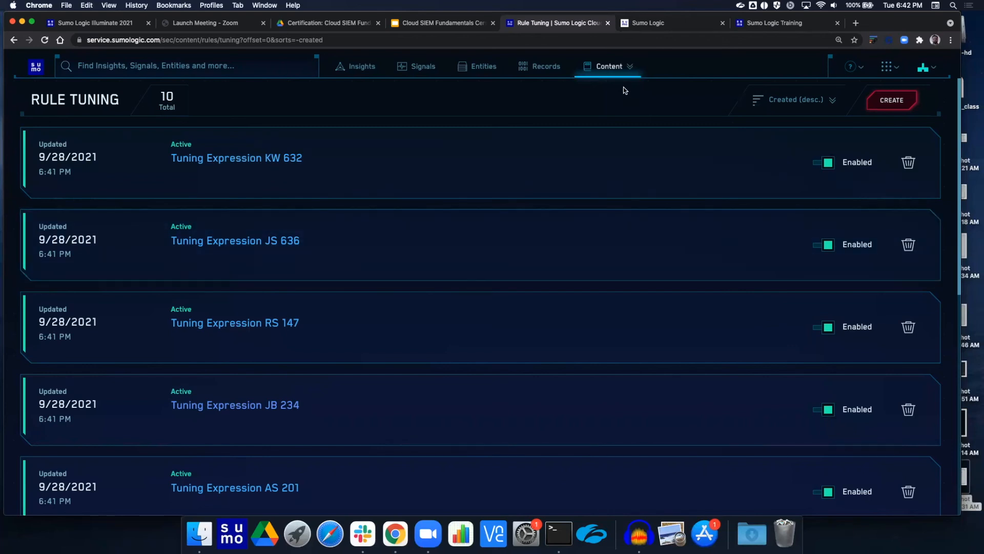
left_click(616, 71)
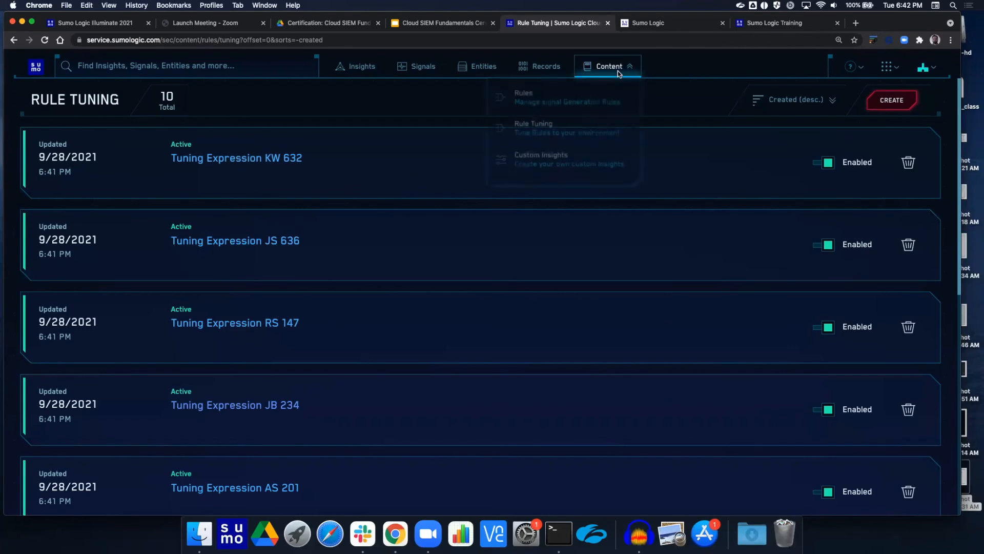
Open the Rules list and look over existing rules such as BR 191 and EB 159
left_click(602, 97)
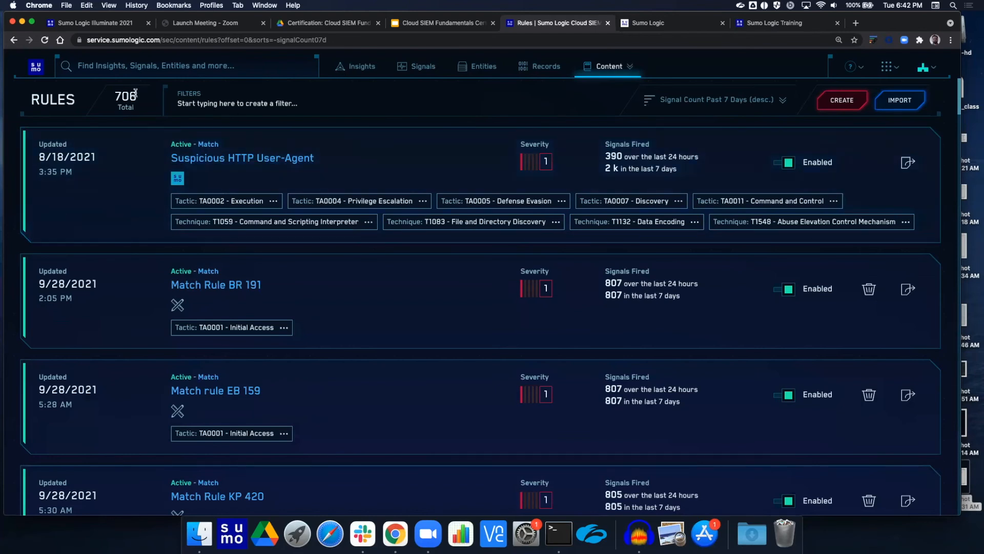
left_click_drag(287, 294, 215, 286)
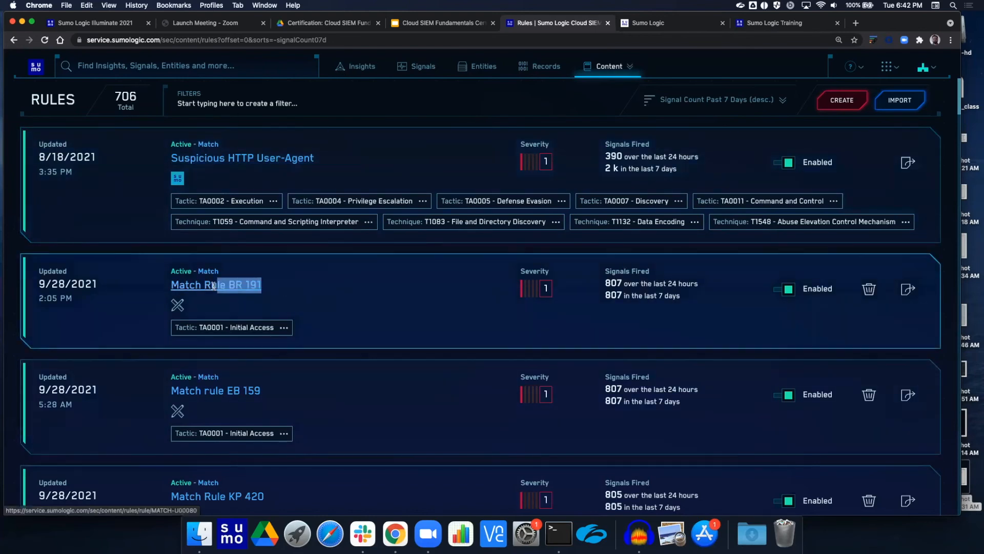
left_click_drag(304, 392, 222, 386)
left_click(367, 392)
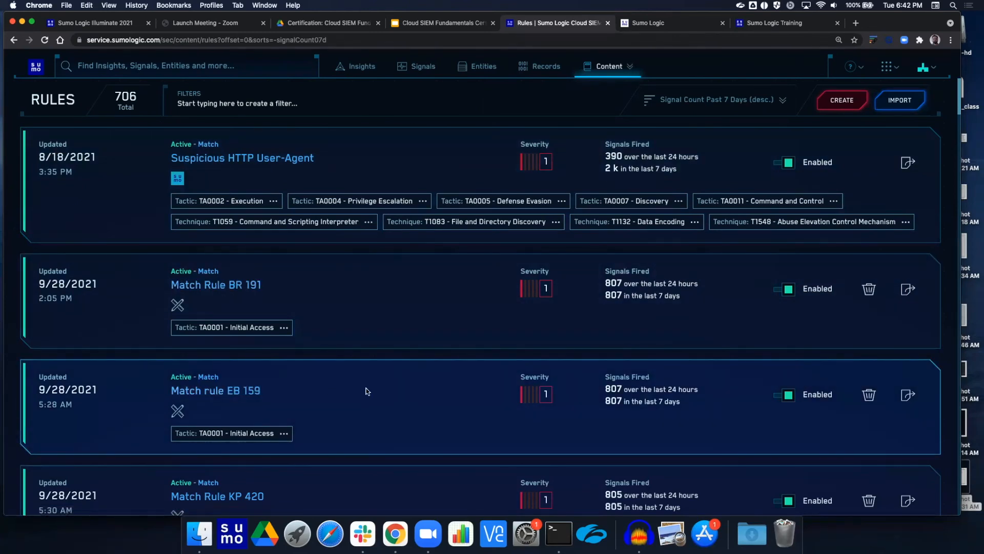
scroll(358, 384, "down", 2)
scroll(358, 384, "up", 2)
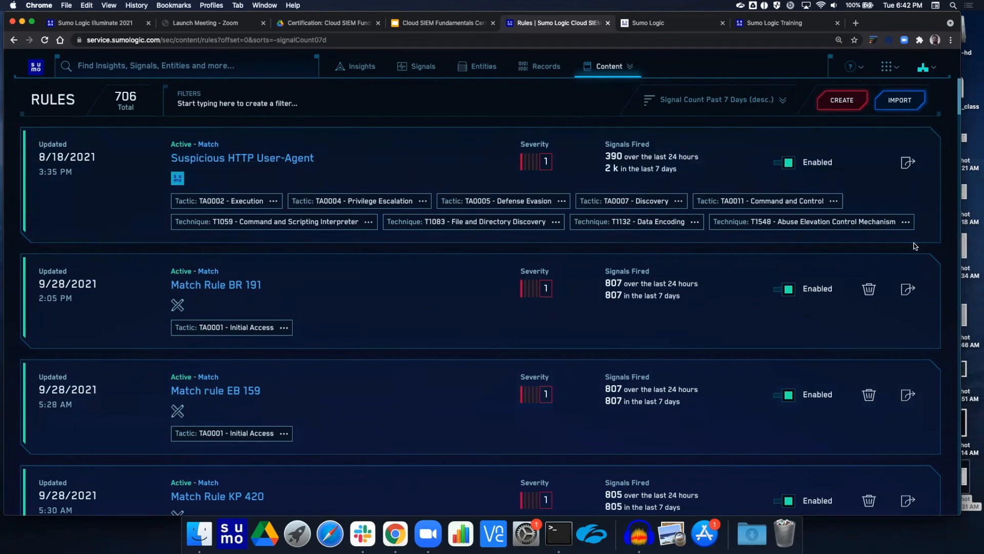
Start creating a new rule of the Match type from Content > Rules
left_click(618, 68)
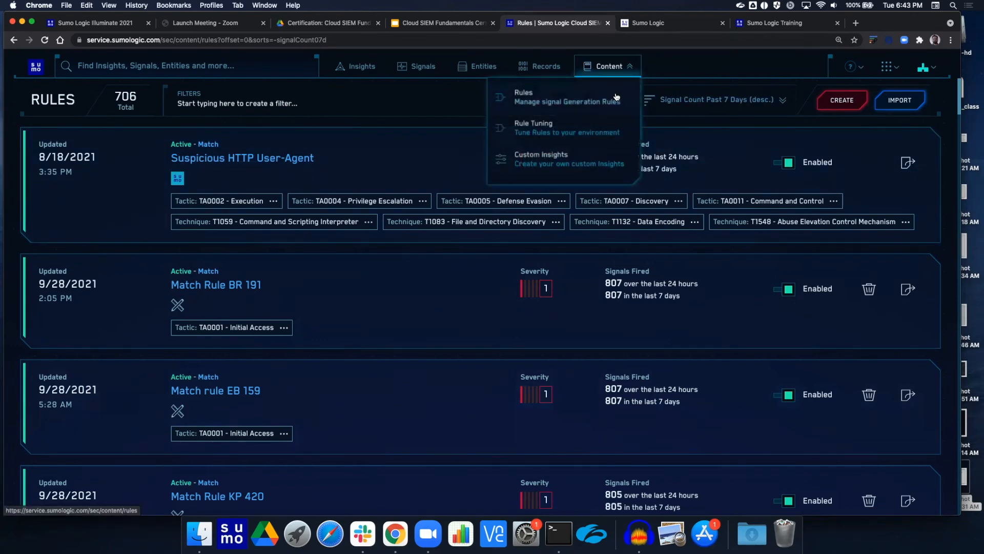
left_click(839, 102)
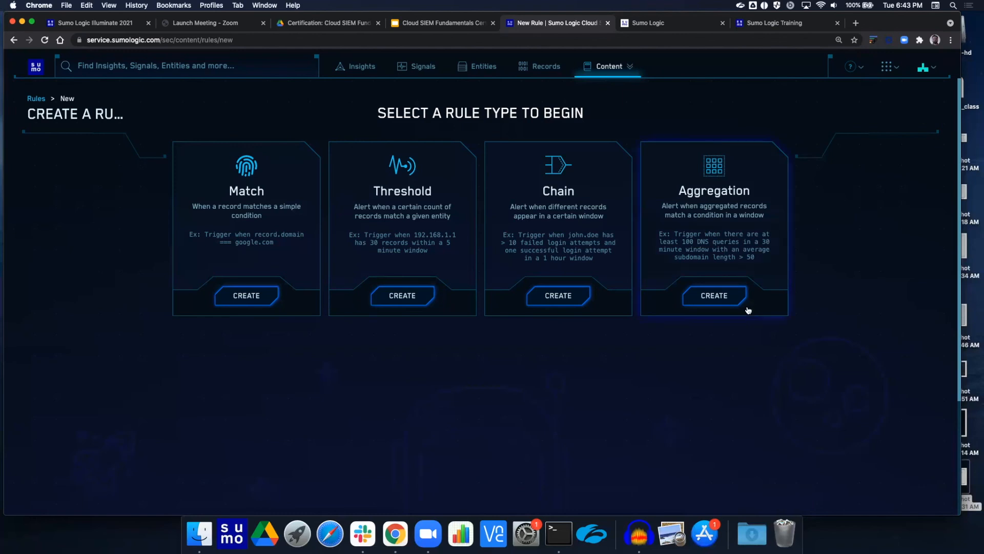
left_click(254, 297)
scroll(794, 354, "down", 2)
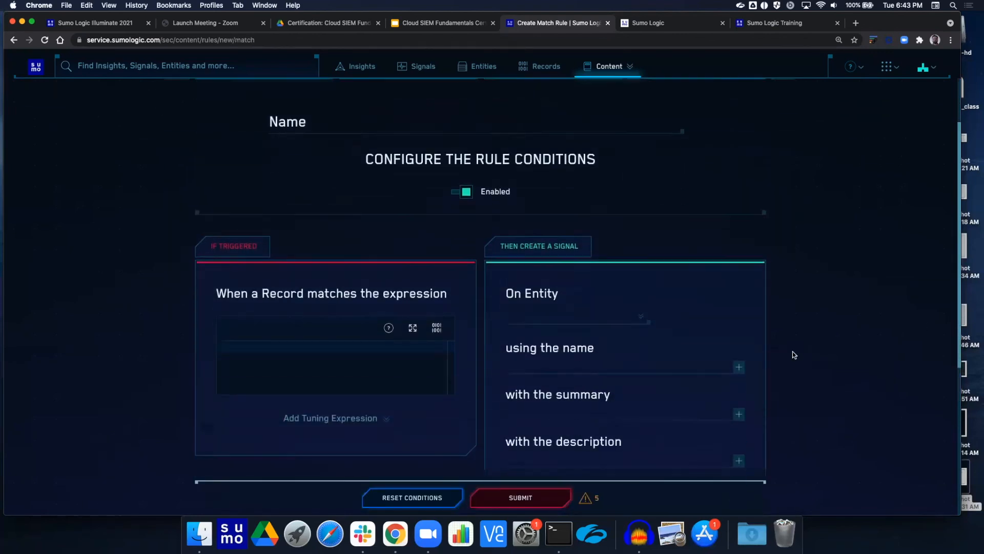
scroll(793, 354, "down", 1)
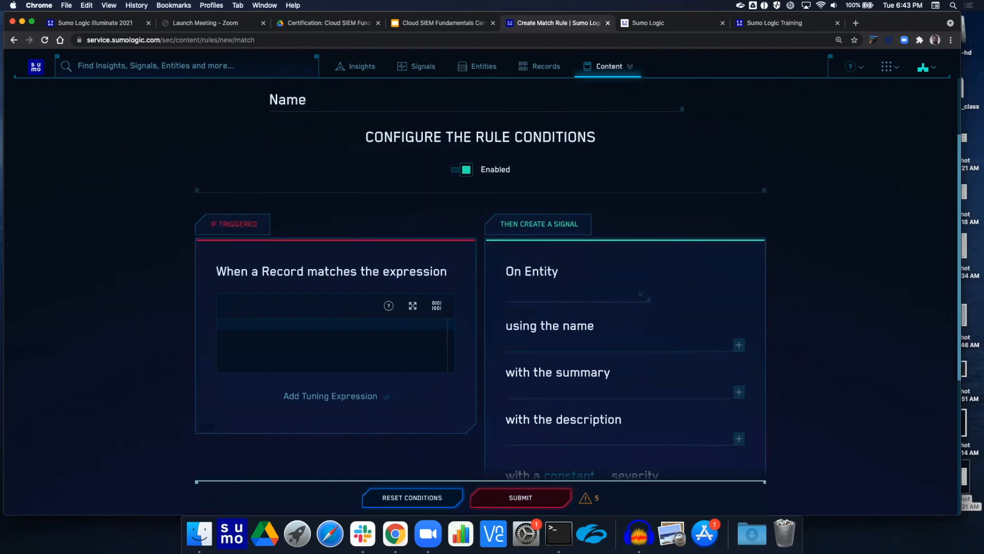
scroll(583, 283, "up", 3)
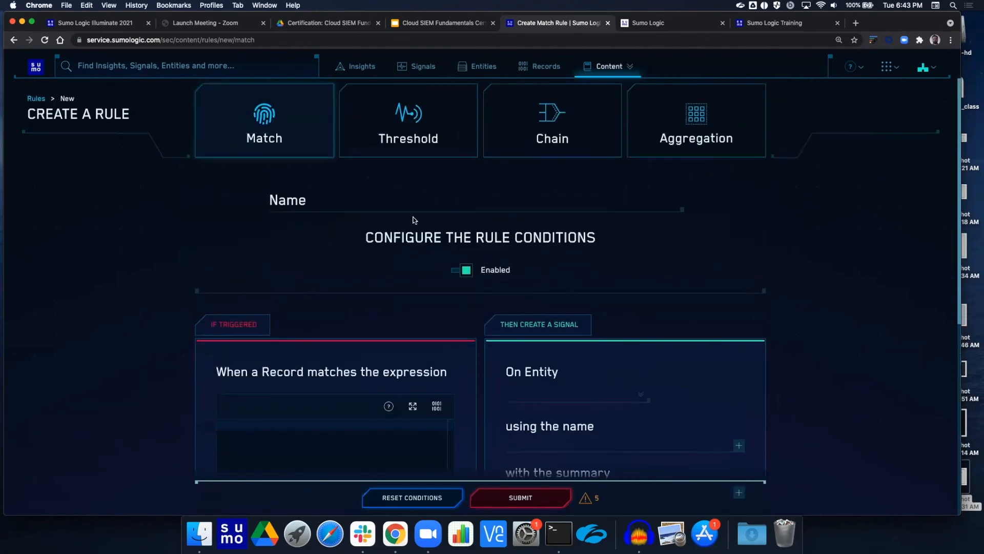
left_click(423, 206)
Enter 'Match Rule JB 234' as the rule name
type("Match Rule JB 234")
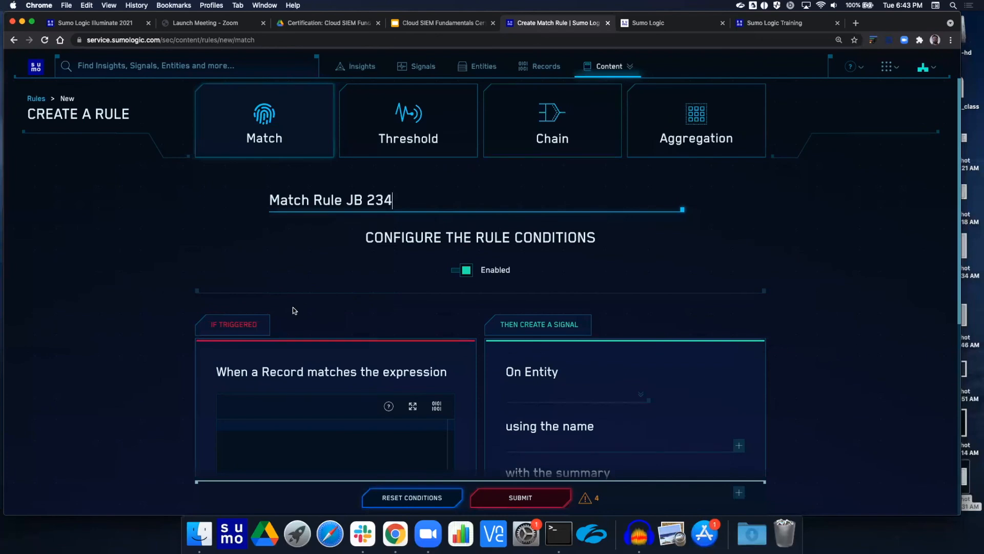
scroll(295, 313, "down", 5)
scroll(590, 271, "down", 5)
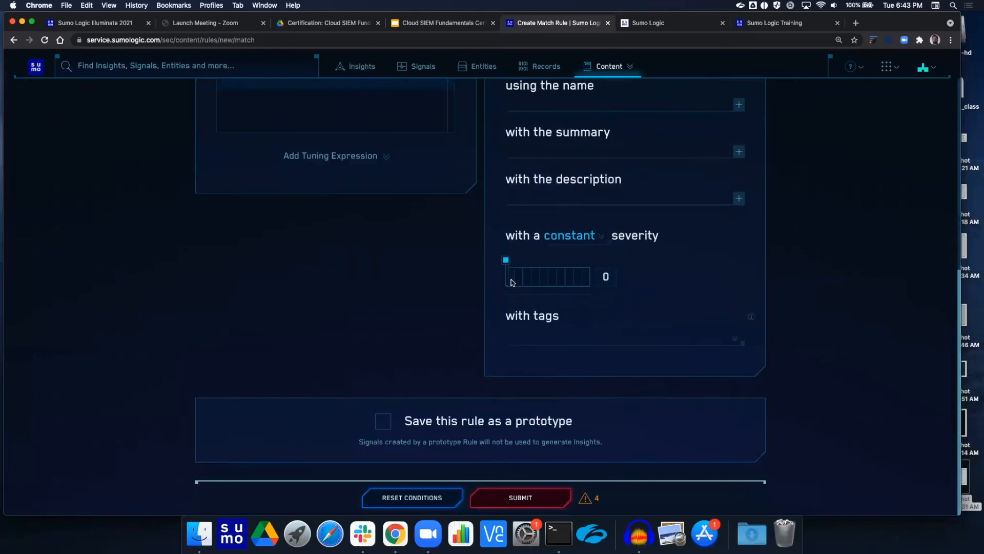
scroll(425, 282, "up", 9)
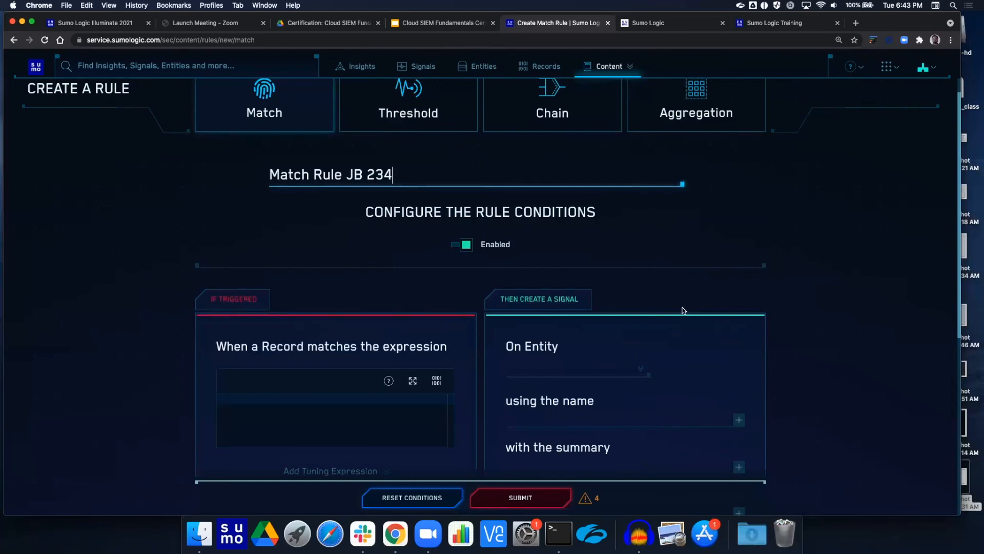
left_click_drag(319, 344, 389, 349)
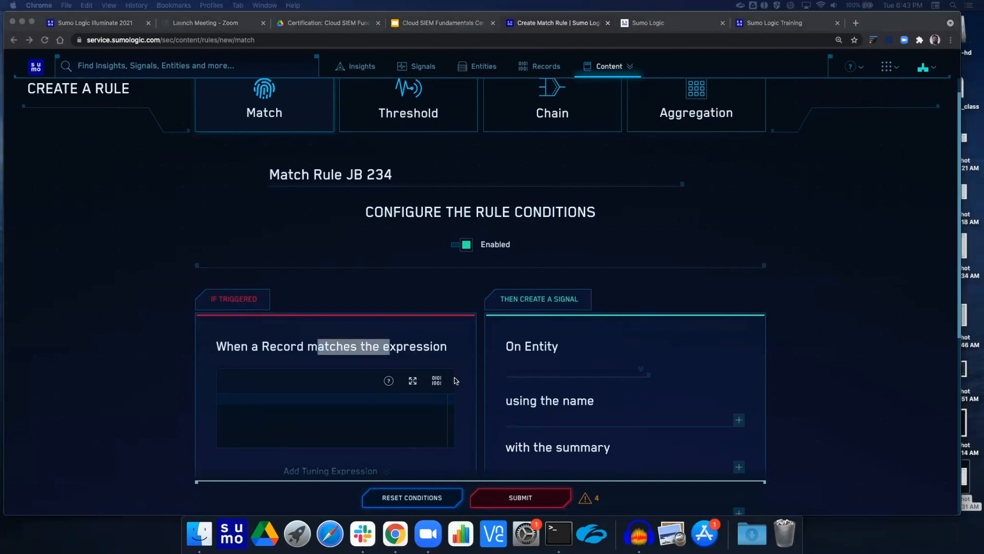
Enter the match expression device_ip='127.0.0.1', correcting the quotes around the IP
left_click(284, 397)
type("device_ip='127.0.0.1'")
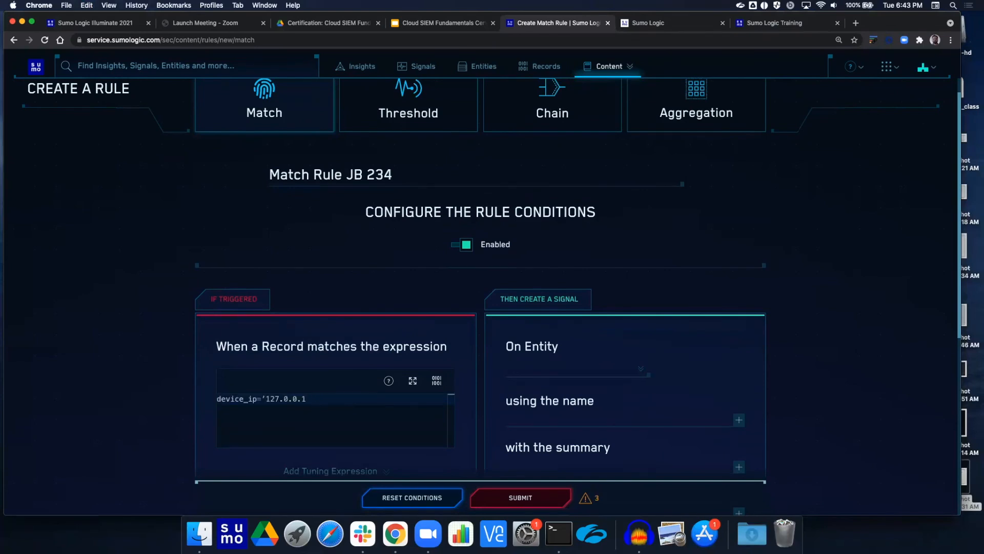
type("'")
left_click(293, 399)
left_click(268, 399)
key("BackSpace")
type("'")
key("Right")
key("Right")
key("Right")
key("Right")
key("Right")
key("Right")
key("Right")
key("Right")
key("Right")
key("Right")
Attach the existing Tuning Expression JB 234 to the rule via the tuning expression chooser
mouse_move(585, 498)
scroll(596, 390, "down", 3)
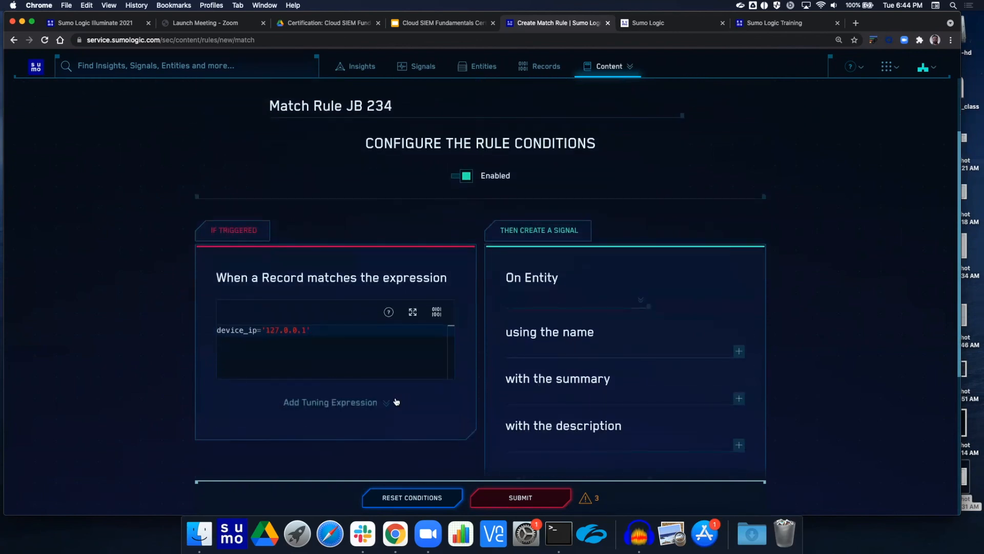
left_click(380, 403)
scroll(389, 399, "down", 7)
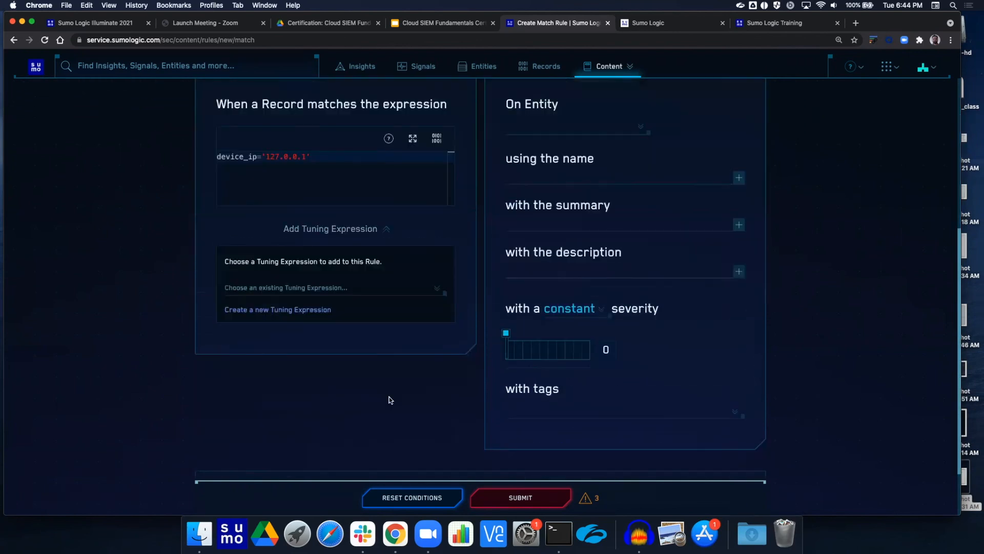
left_click(338, 292)
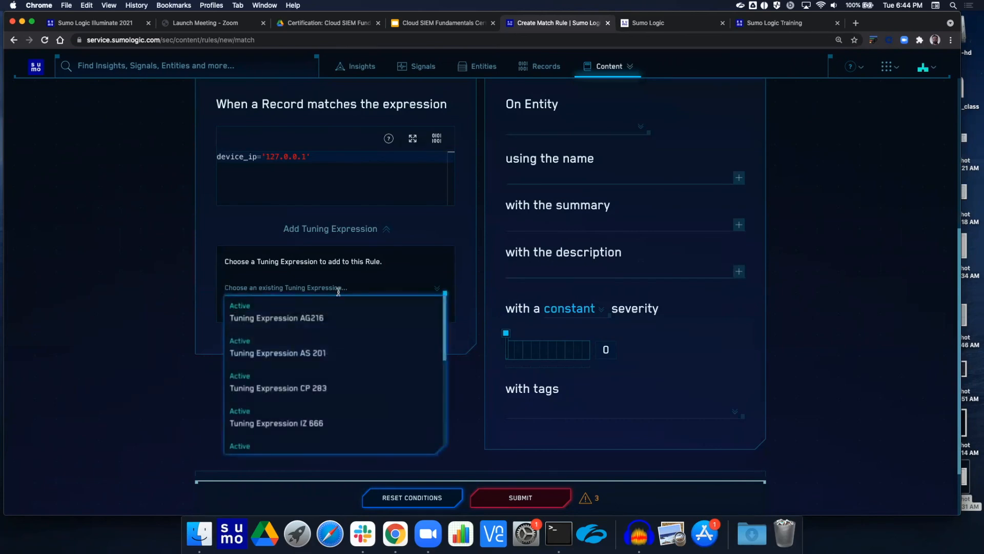
scroll(345, 342, "down", 2)
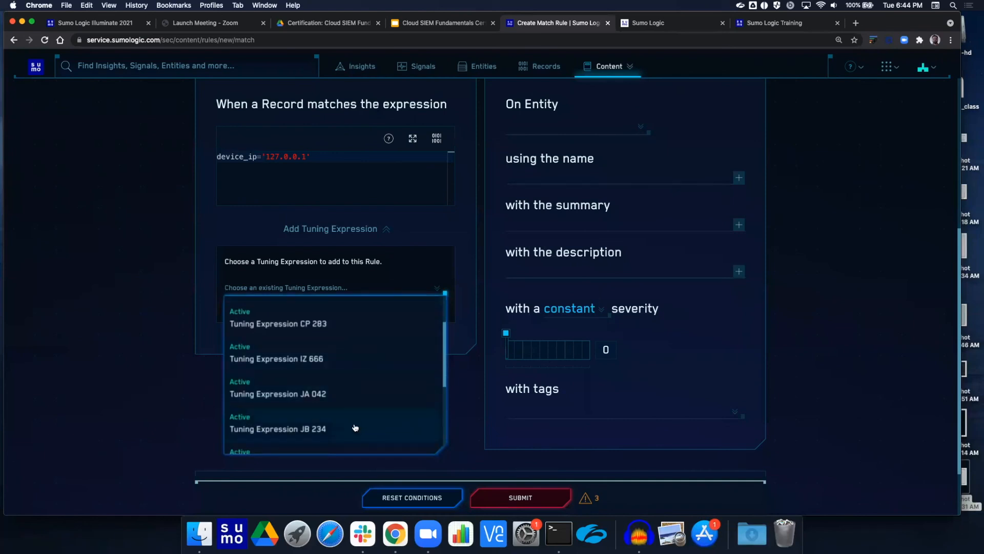
scroll(350, 409, "up", 2)
scroll(371, 365, "down", 5)
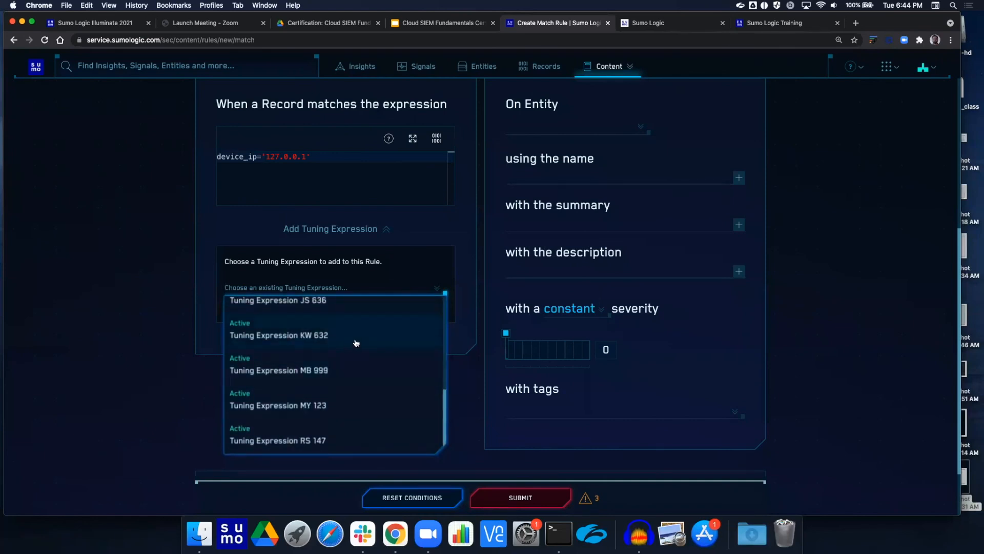
scroll(349, 359, "up", 5)
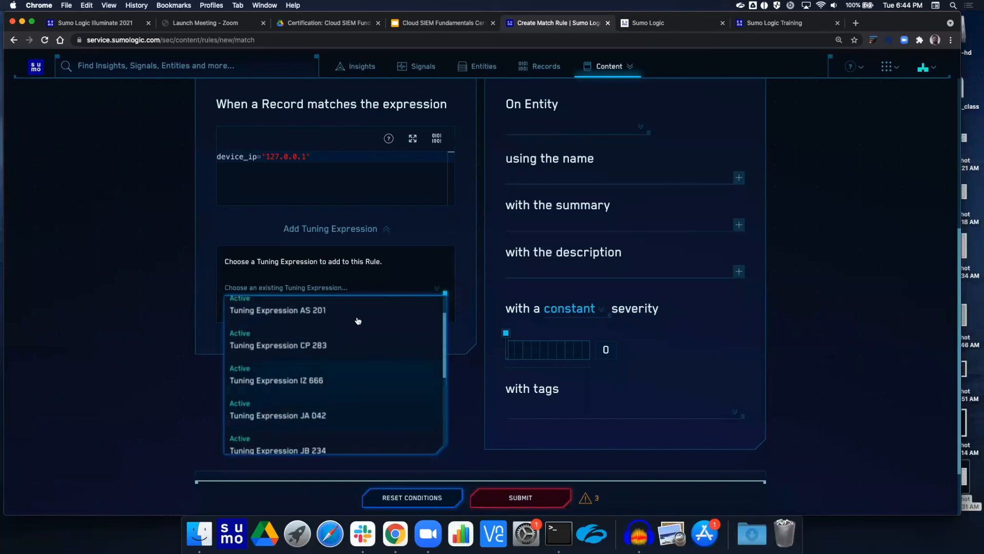
scroll(336, 403, "down", 1)
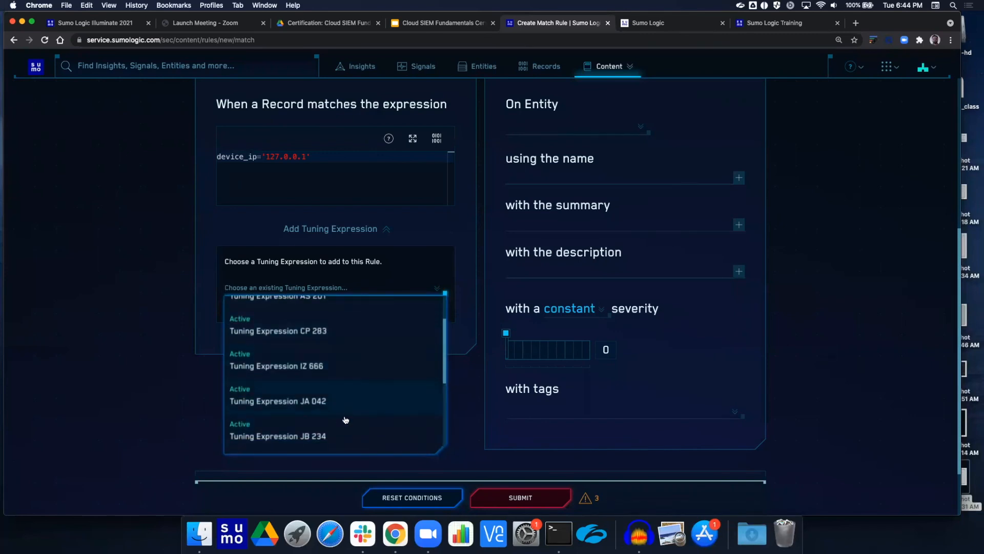
left_click(340, 436)
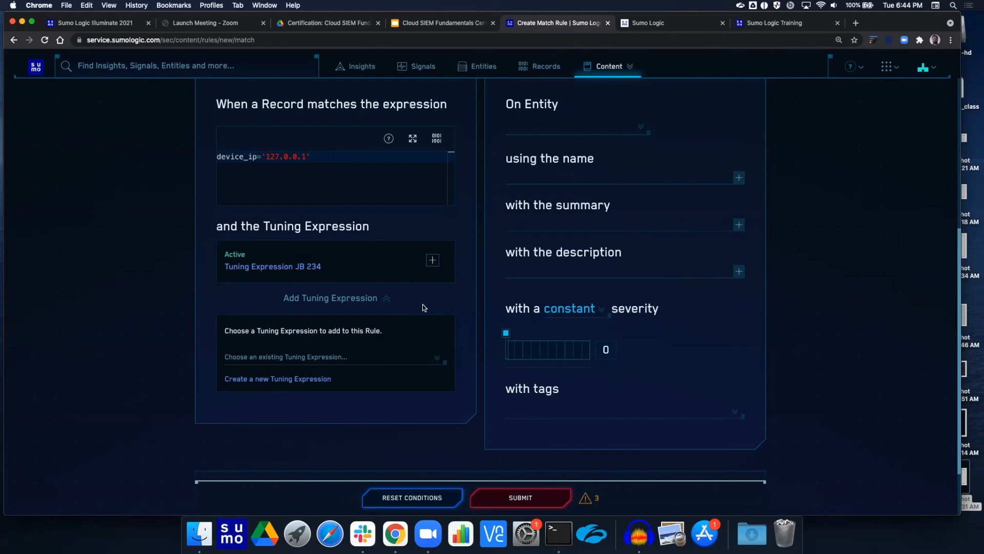
left_click(389, 304)
scroll(444, 285, "up", 5)
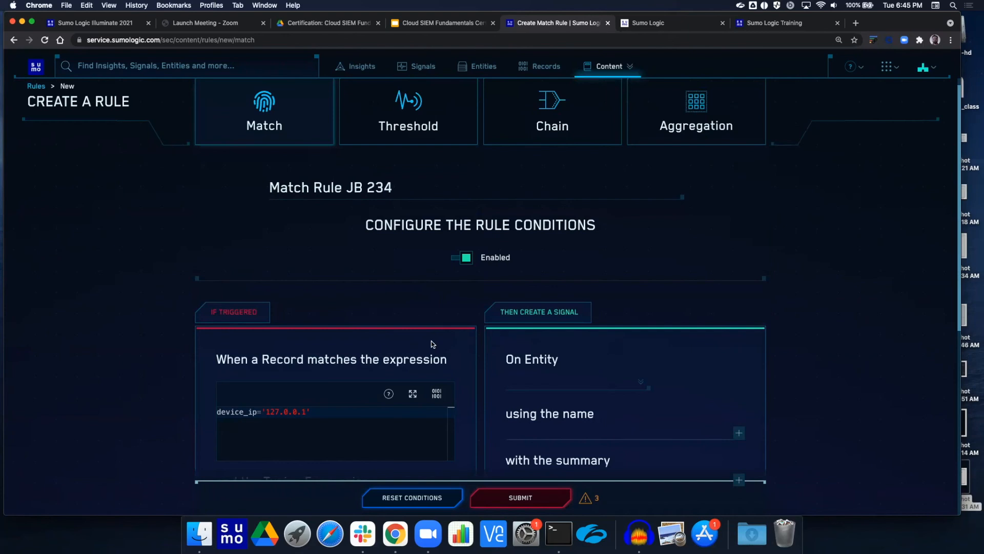
scroll(432, 344, "down", 5)
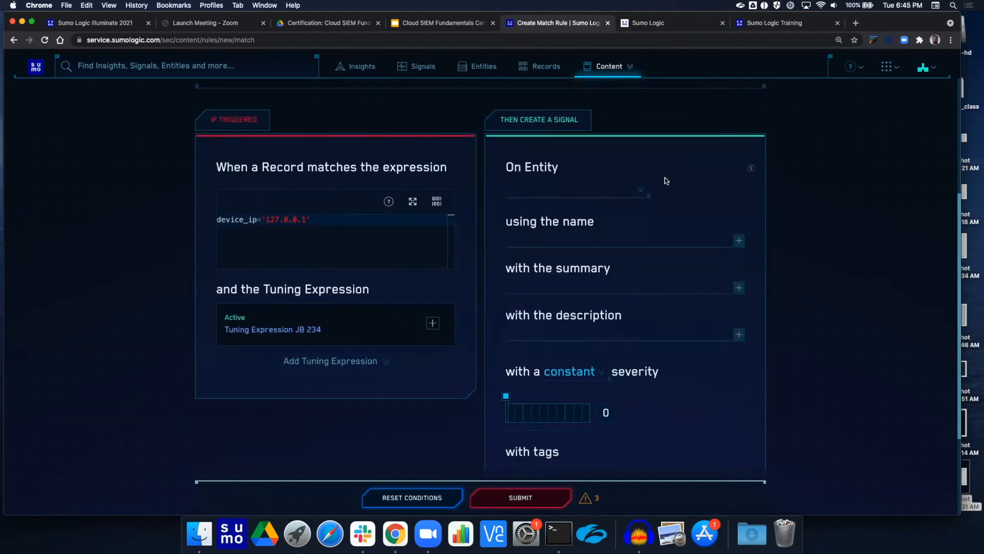
Set the signal entity to device_ip and name the signal 'Signal JB 234'
left_click(605, 192)
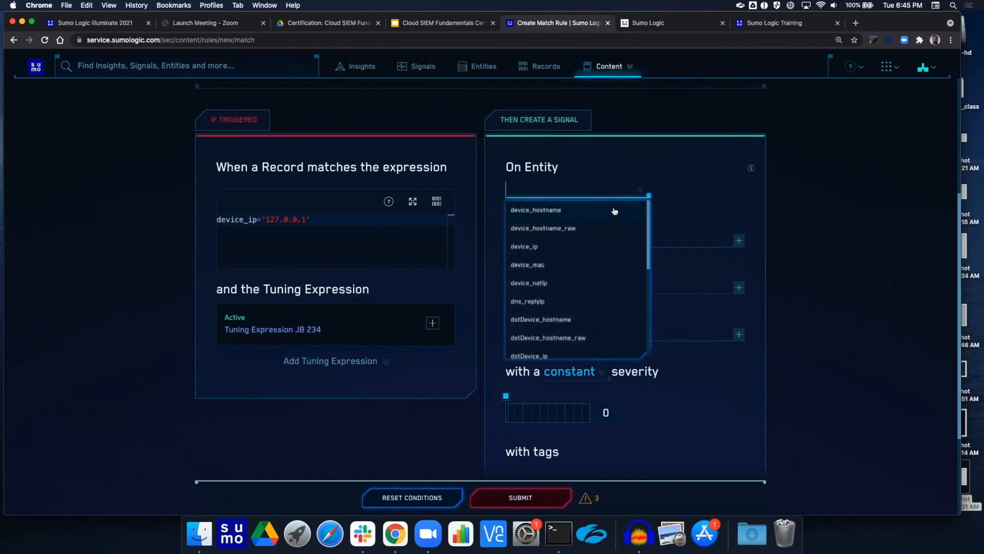
left_click(568, 251)
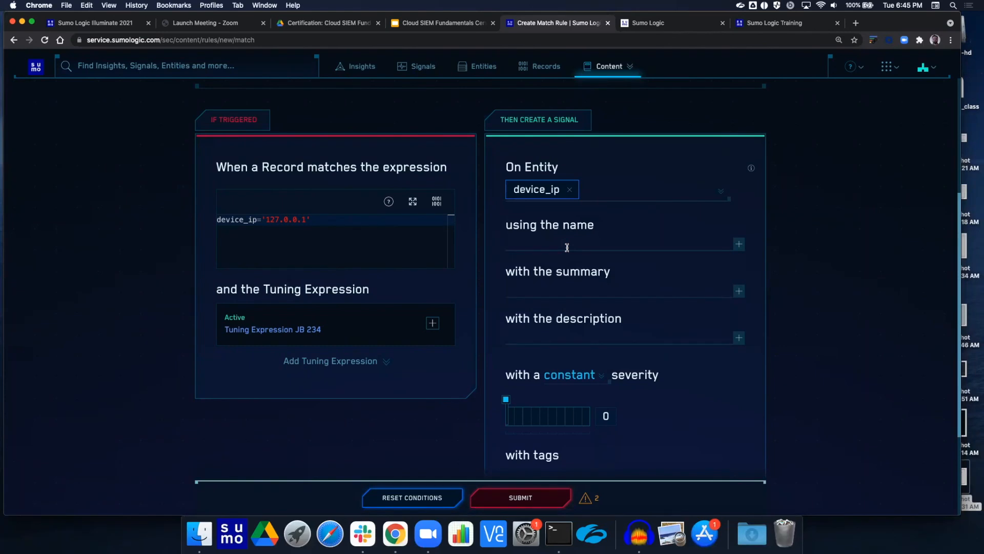
left_click(567, 247)
type("Siug")
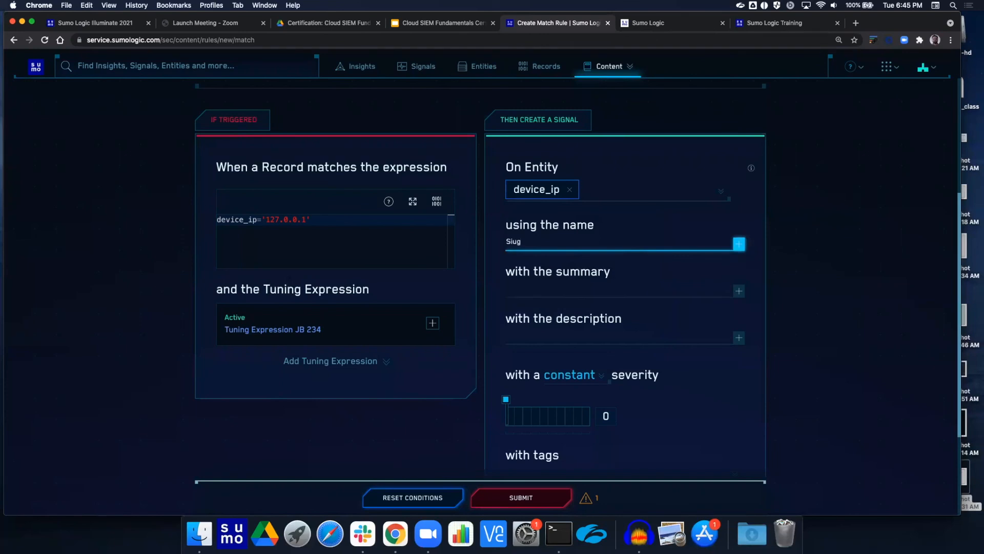
key("BackSpace")
key("BackSpace")
type("gnal JB 234")
Enter 'test' as both the signal summary and description
left_click(619, 285)
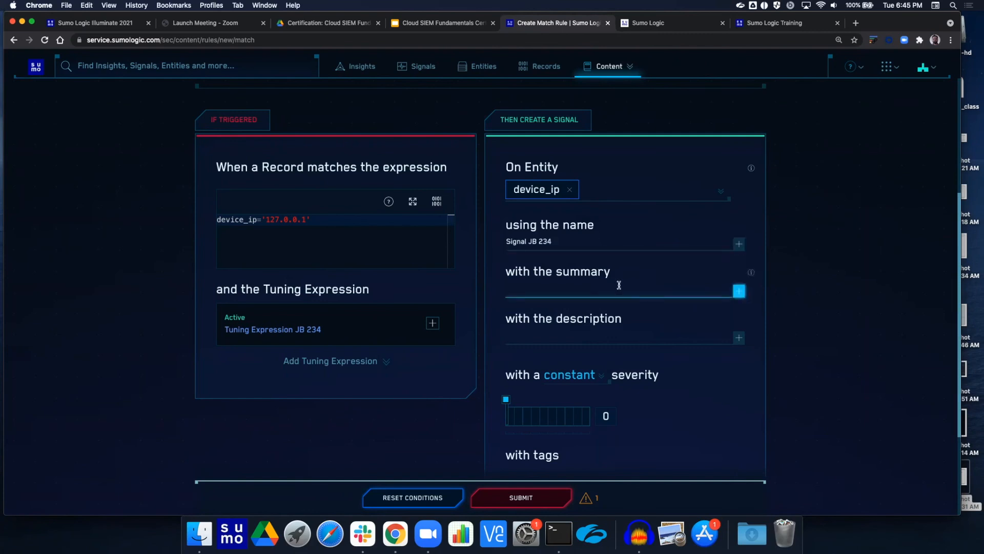
type("test")
left_click(612, 340)
type("test")
scroll(703, 374, "down", 1)
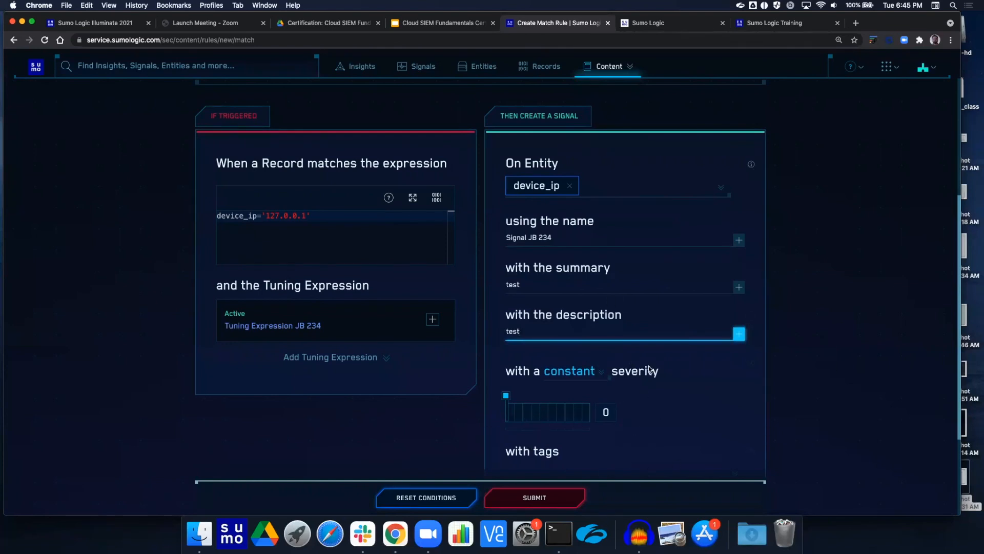
Drop the match rule's constant signal severity to 2 on the severity bar
left_click_drag(506, 395, 546, 405)
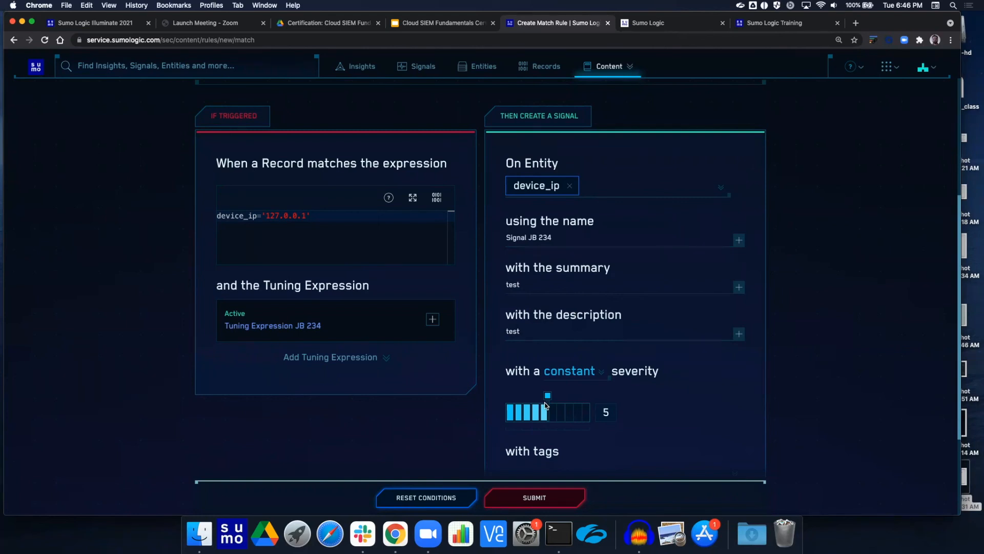
left_click(529, 417)
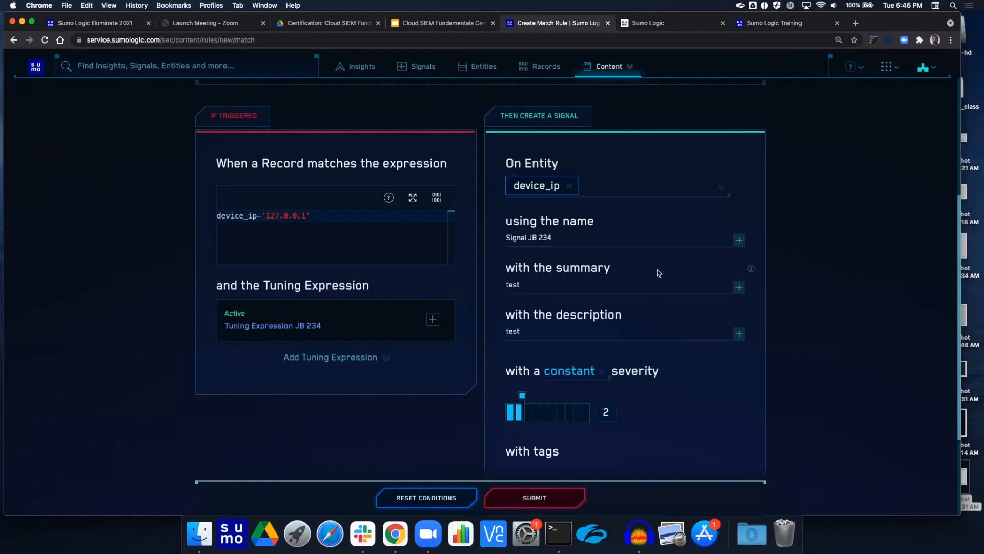
scroll(658, 269, "down", 3)
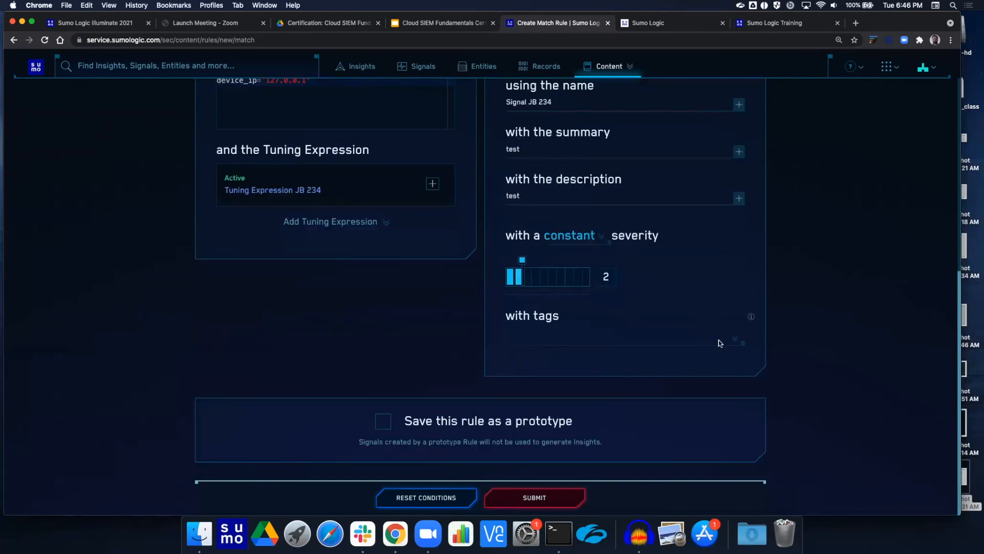
Tag the match rule with Tactic: TA0001 - Initial Access
left_click(679, 336)
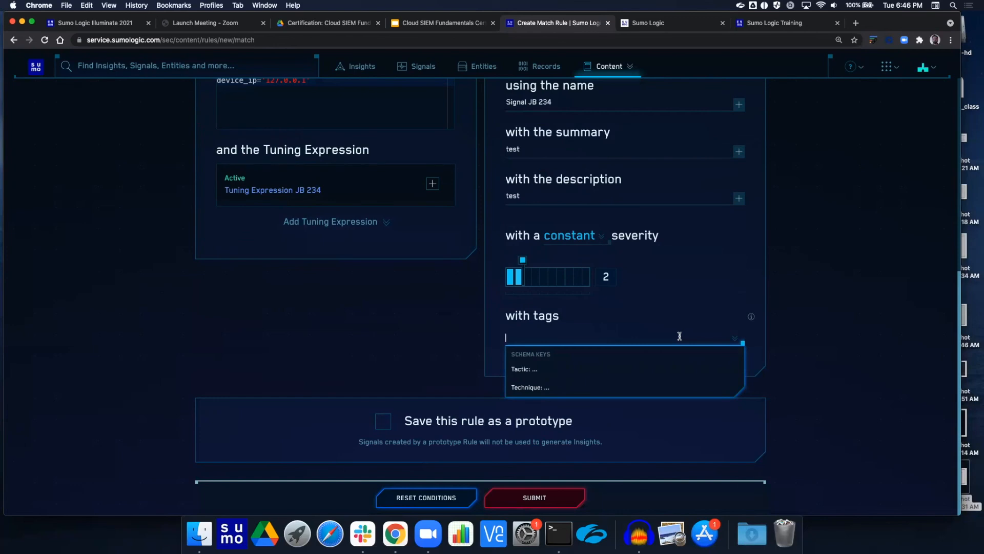
left_click(647, 376)
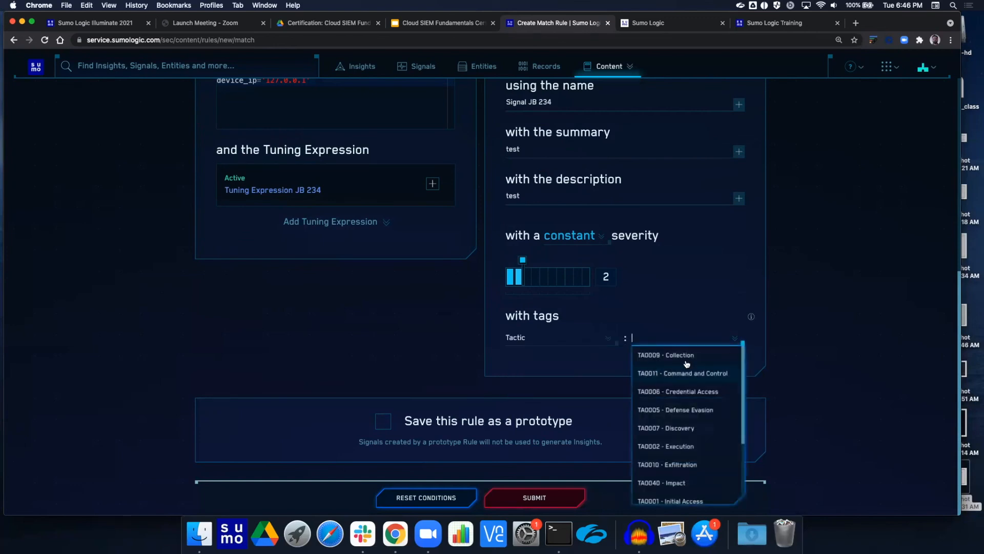
scroll(709, 478, "down", 1)
scroll(709, 479, "down", 1)
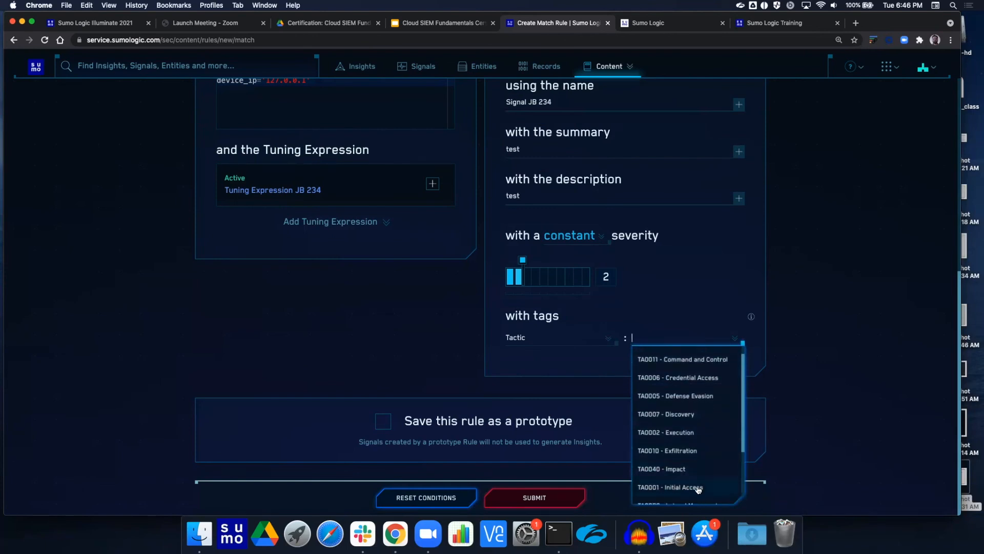
left_click(698, 487)
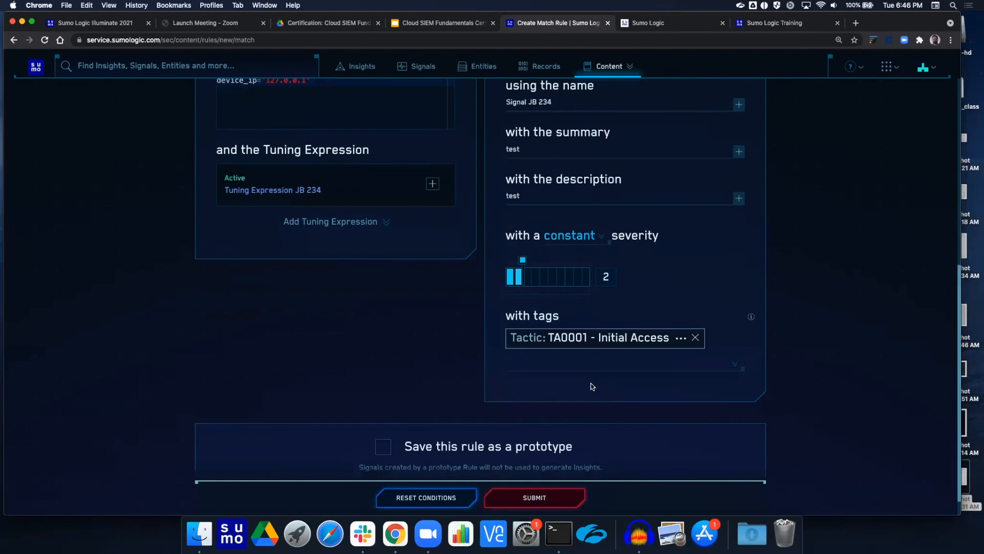
Tick 'Save this rule as a prototype'
scroll(580, 395, "down", 1)
scroll(579, 396, "down", 2)
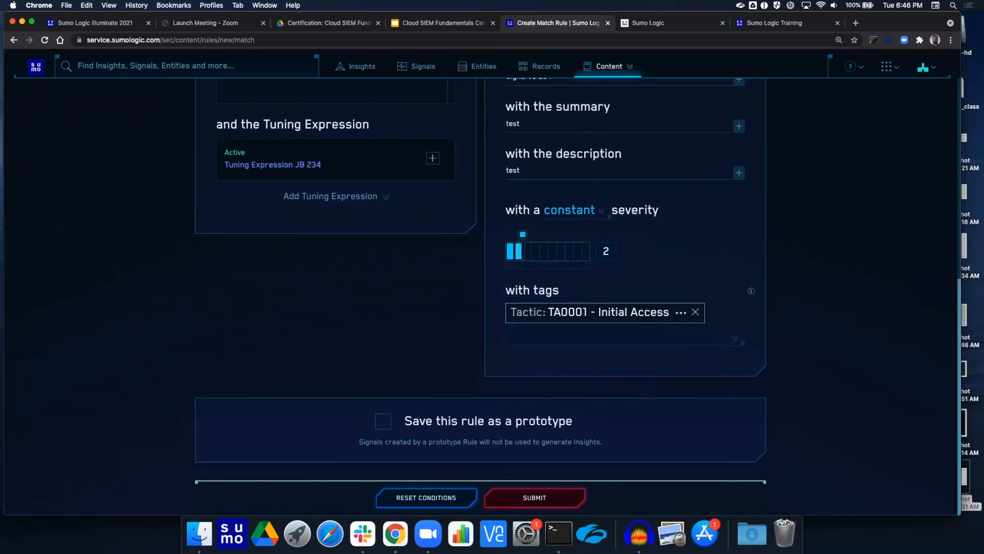
left_click(388, 423)
Submit Match Rule JB 234, then open Content > Rules and reload the 713-rule list
left_click(562, 501)
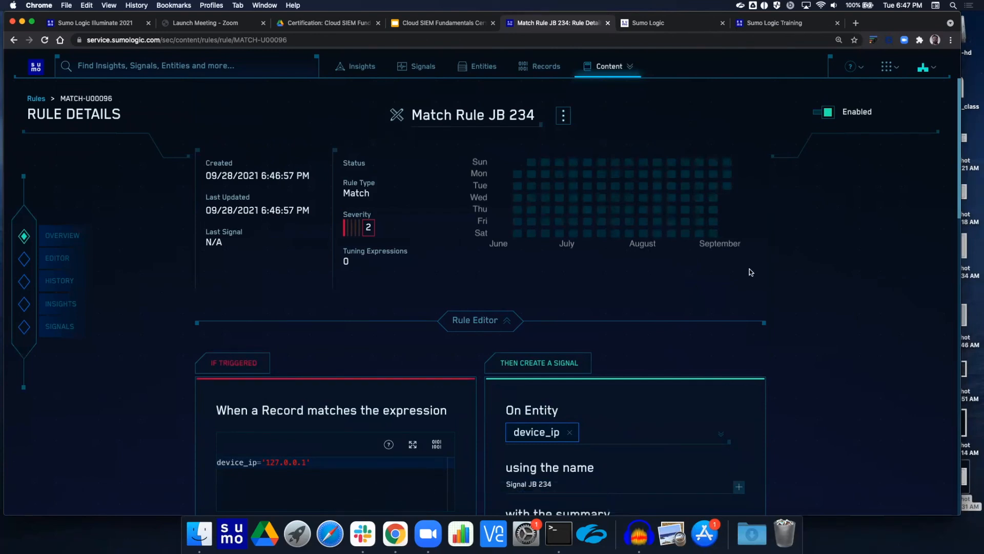
mouse_move(620, 67)
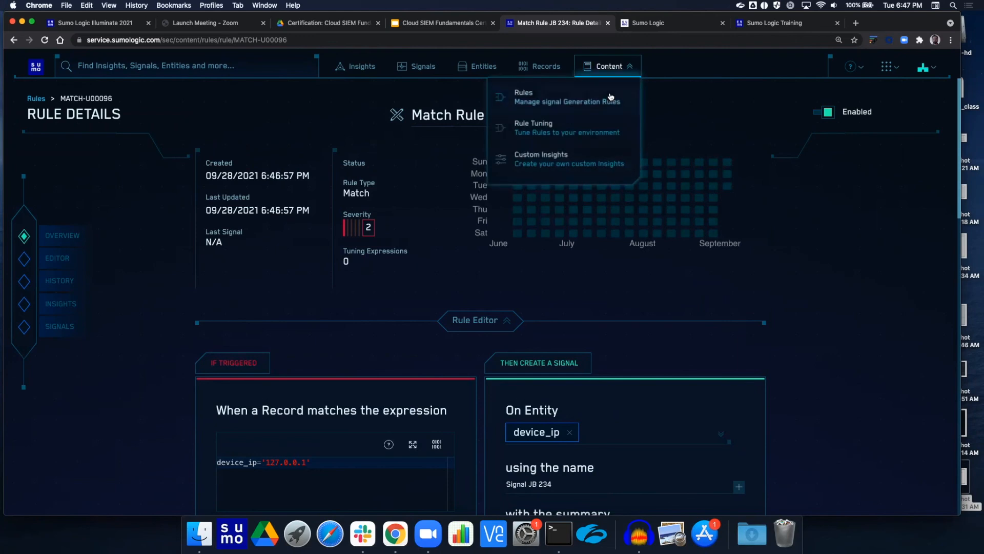
left_click(610, 95)
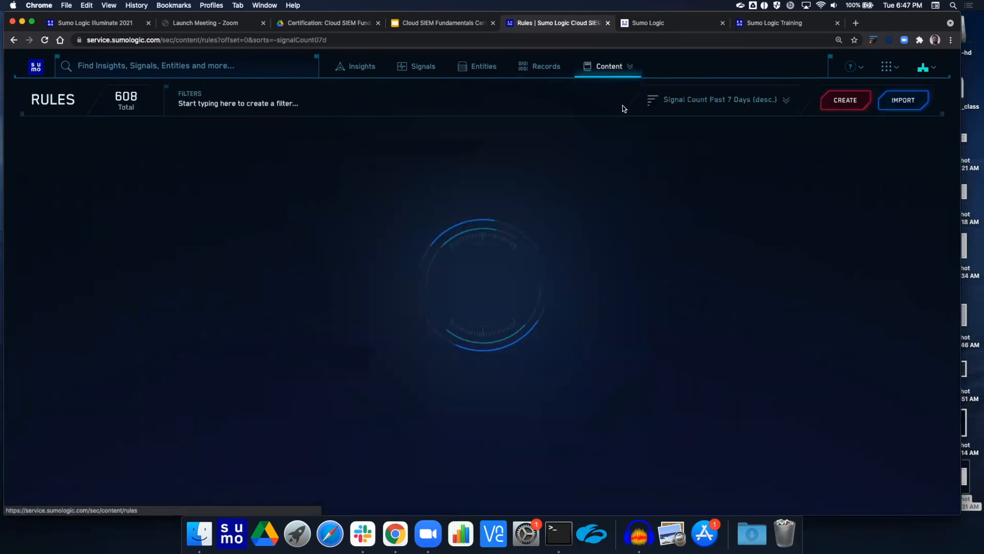
left_click(46, 40)
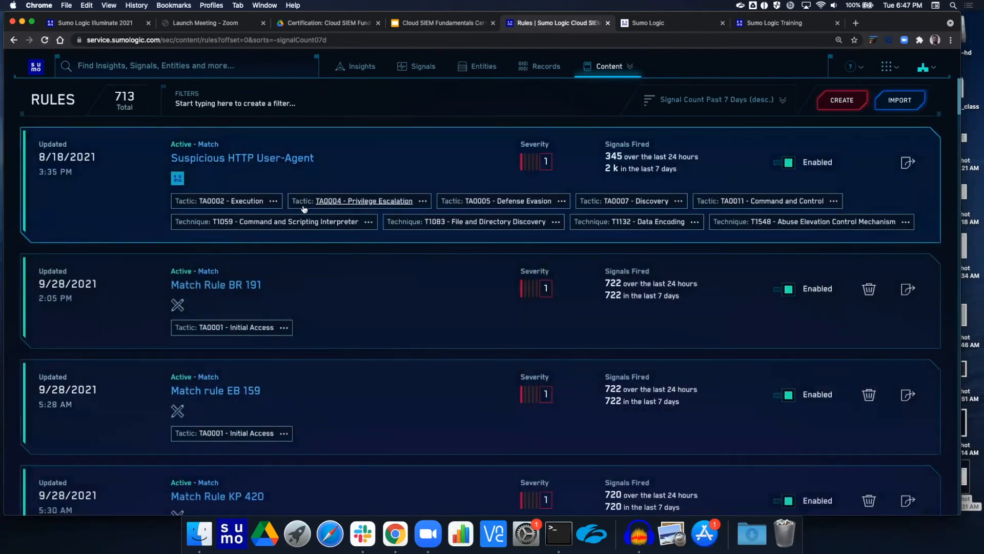
scroll(339, 336, "down", 1)
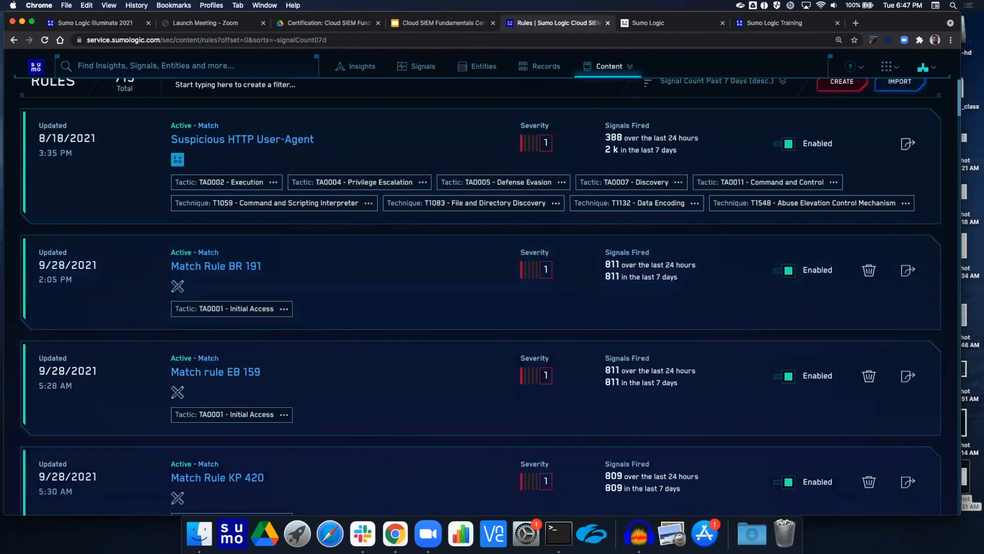
scroll(608, 180, "up", 1)
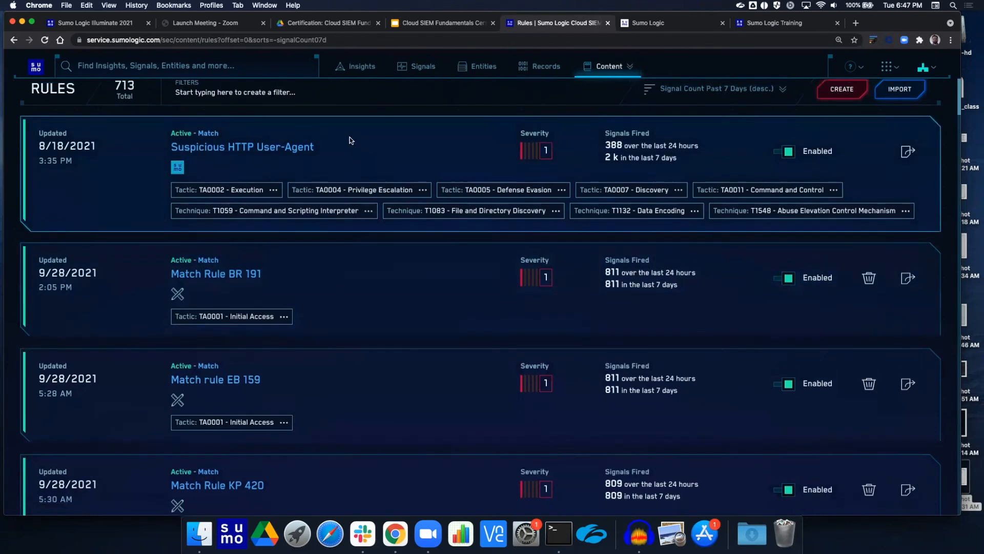
Sort rules by Signal Count Past 24 Hours, filter on 'jb 234', then go to Custom Insights
left_click(701, 101)
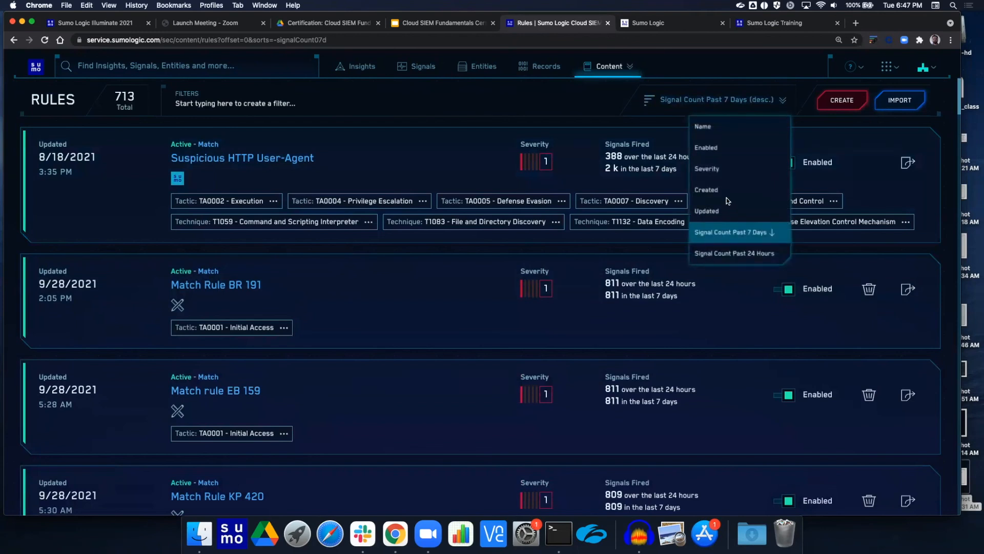
left_click(729, 252)
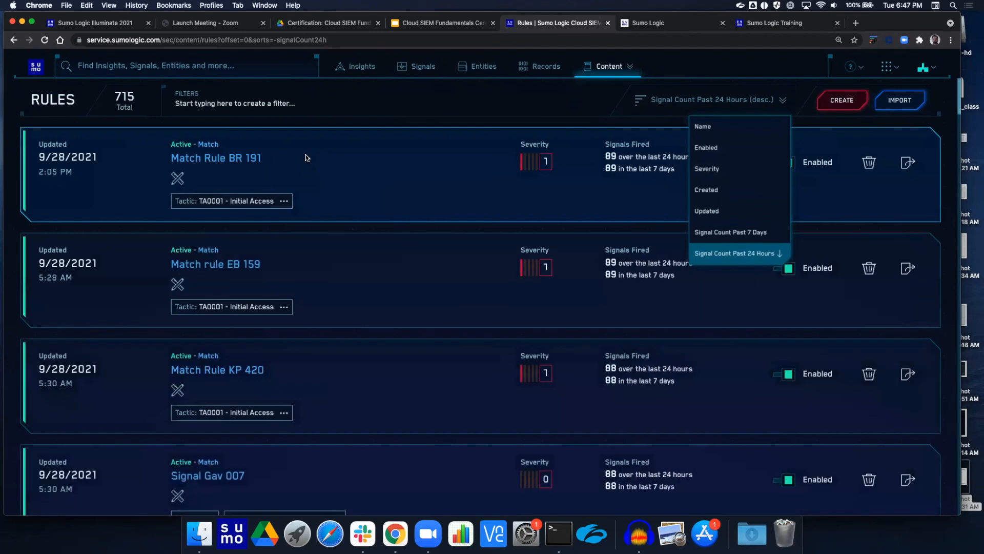
left_click(312, 95)
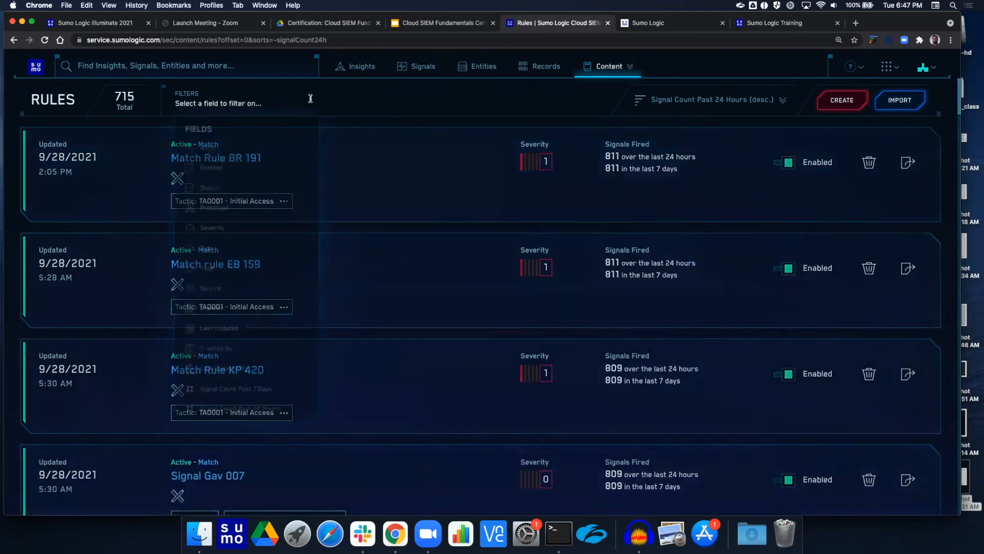
type("jb 234")
key("Return")
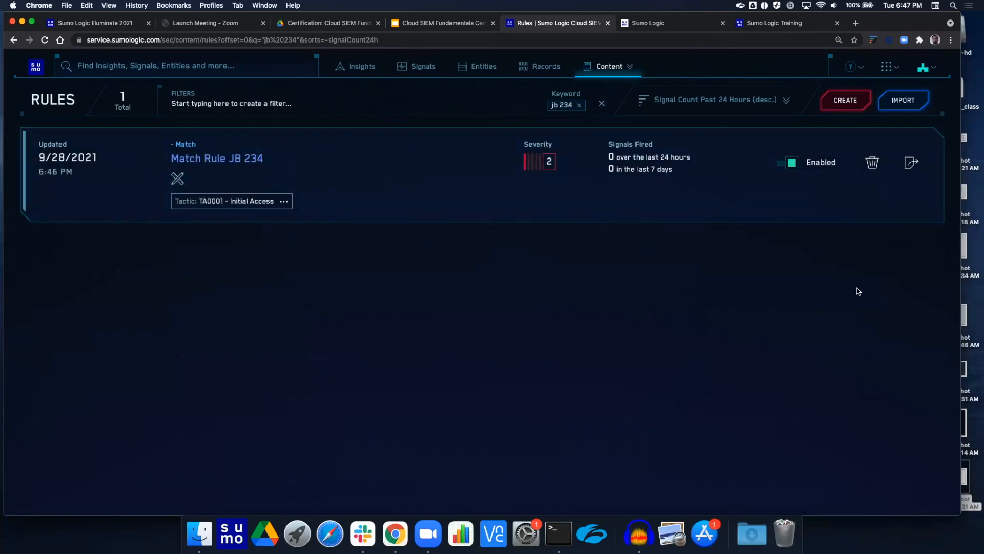
left_click_drag(268, 158, 374, 161)
left_click(628, 72)
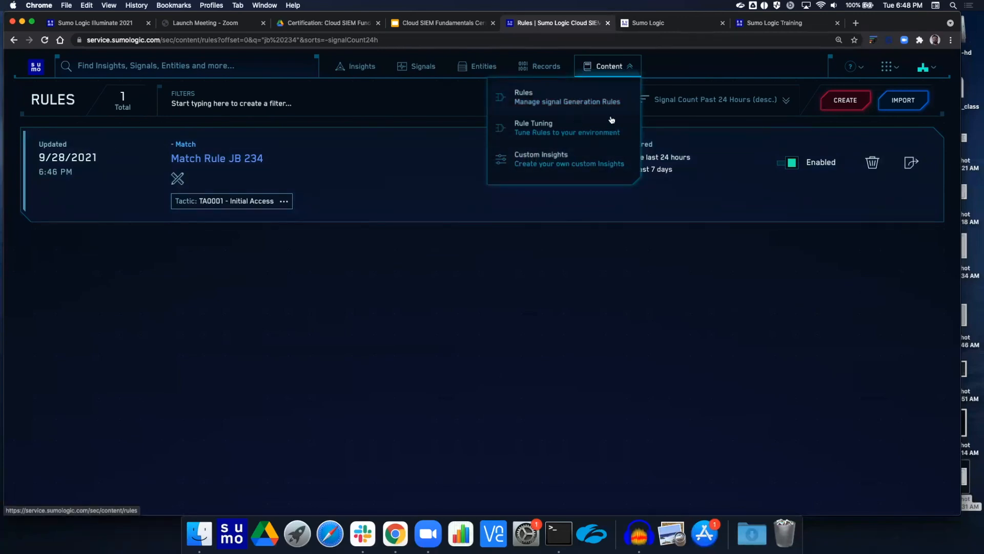
left_click(587, 164)
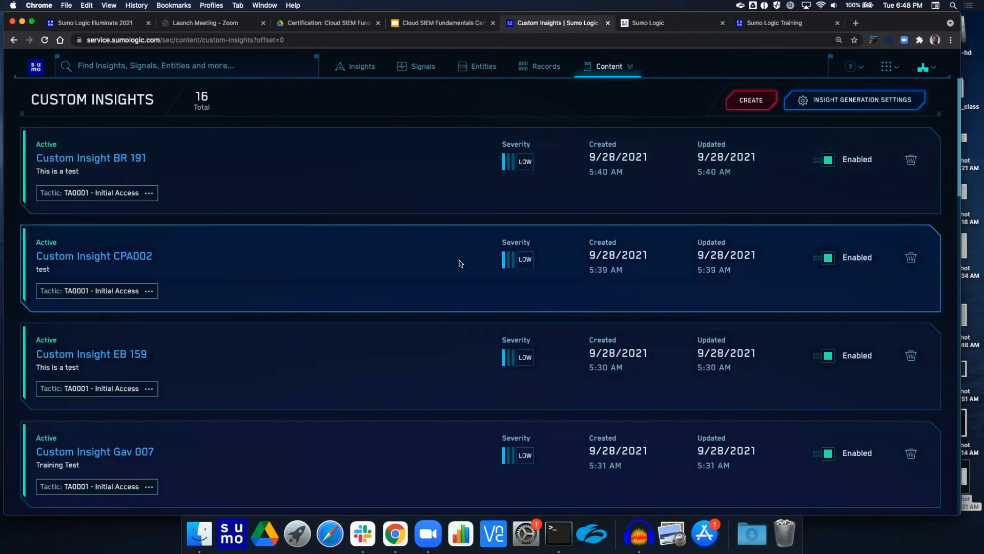
Create a new custom insight and name it 'Custom Insight JB 234'
scroll(519, 277, "down", 8)
scroll(489, 285, "down", 8)
scroll(576, 281, "up", 15)
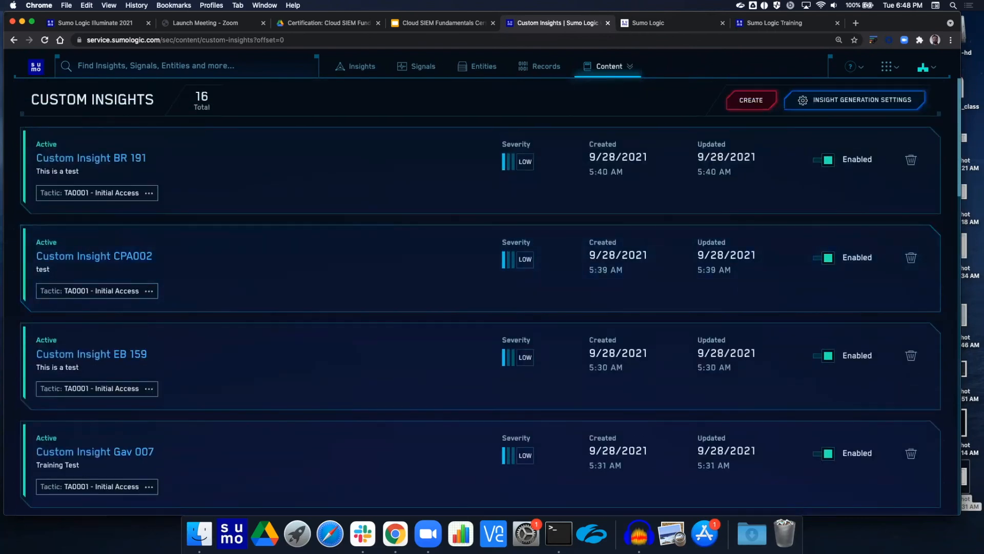
left_click(750, 100)
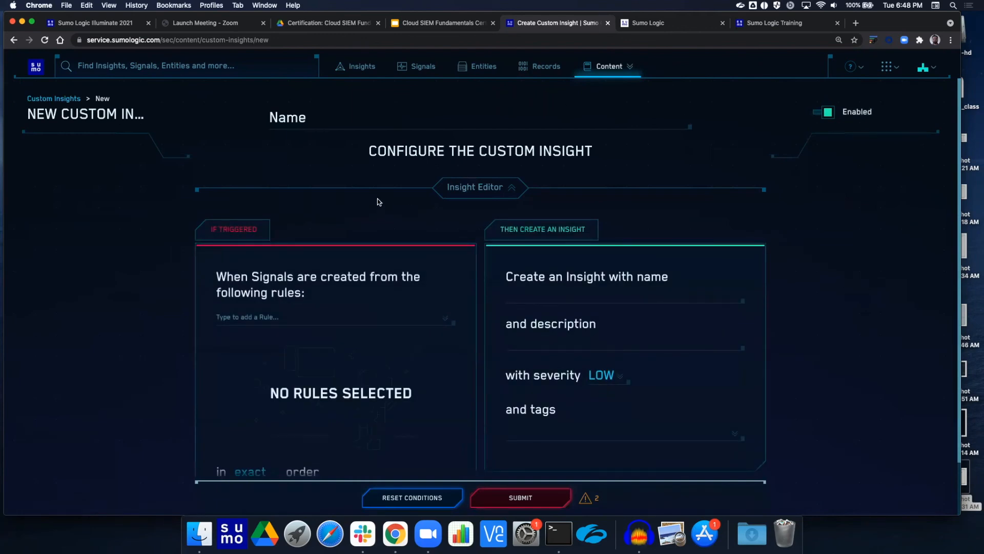
left_click(355, 123)
type("Custo")
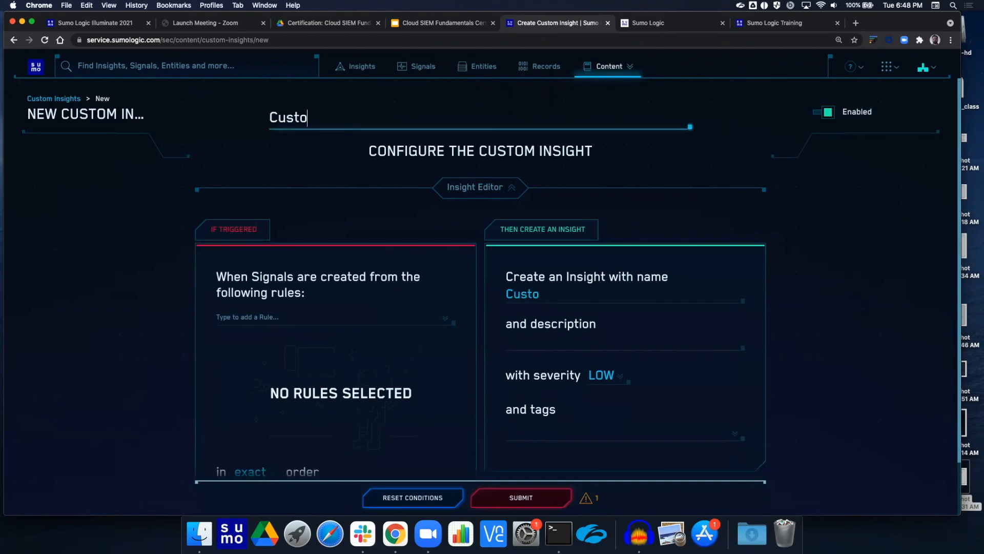
type("m Instight")
key("BackSpace")
key("BackSpace")
key("BackSpace")
key("BackSpace")
key("BackSpace")
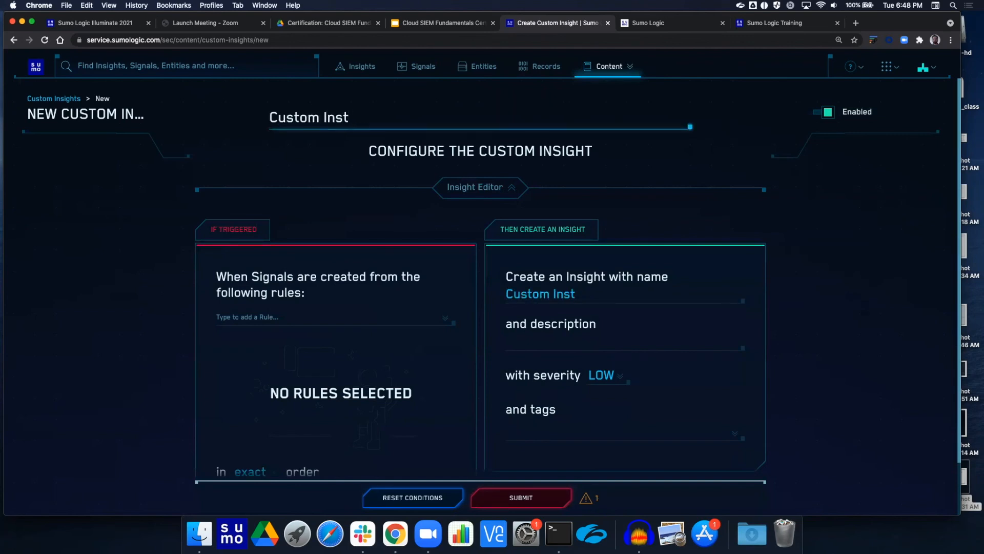
type("ight JB 234")
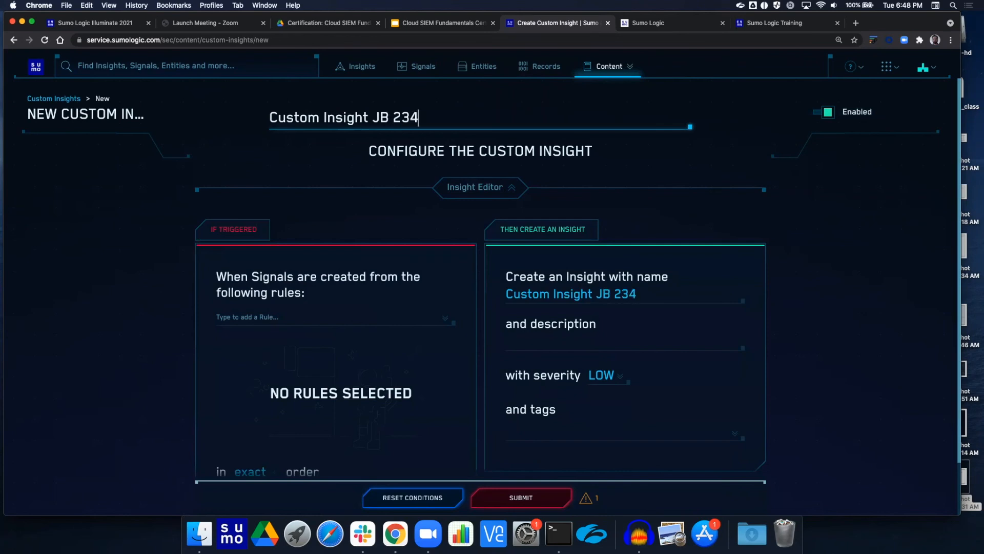
scroll(382, 239, "down", 2)
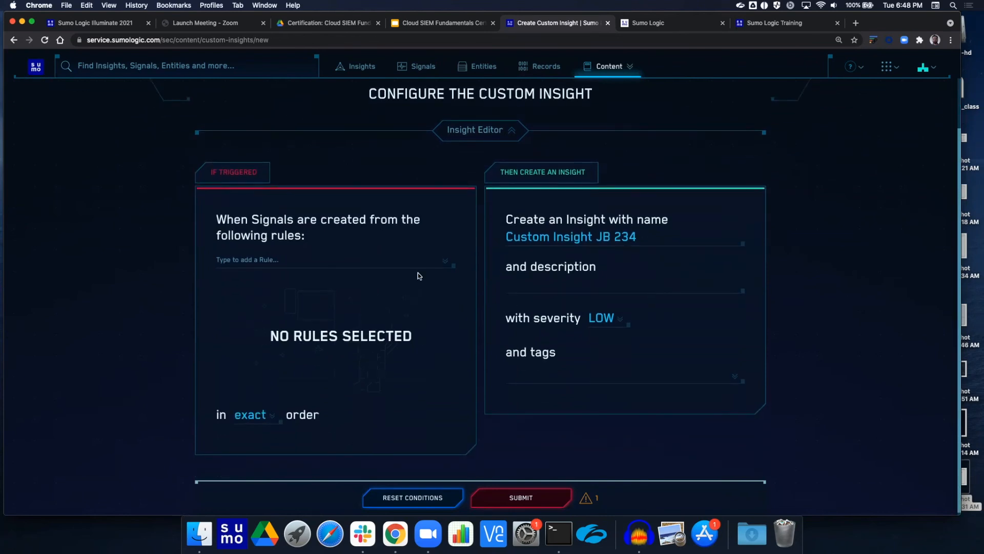
scroll(429, 261, "down", 1)
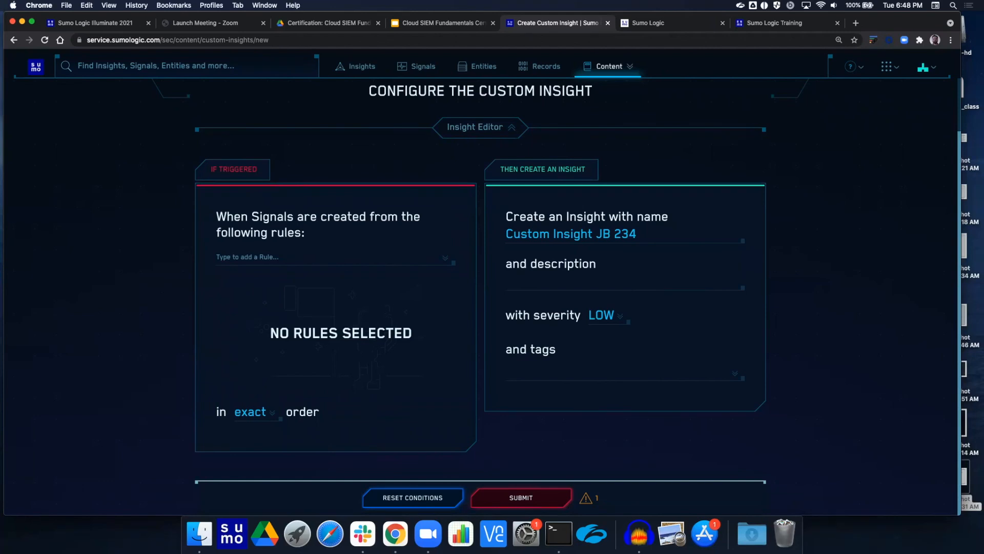
Search 'jb 234' and add Match Rule JB 234 as the triggering rule
left_click(389, 256)
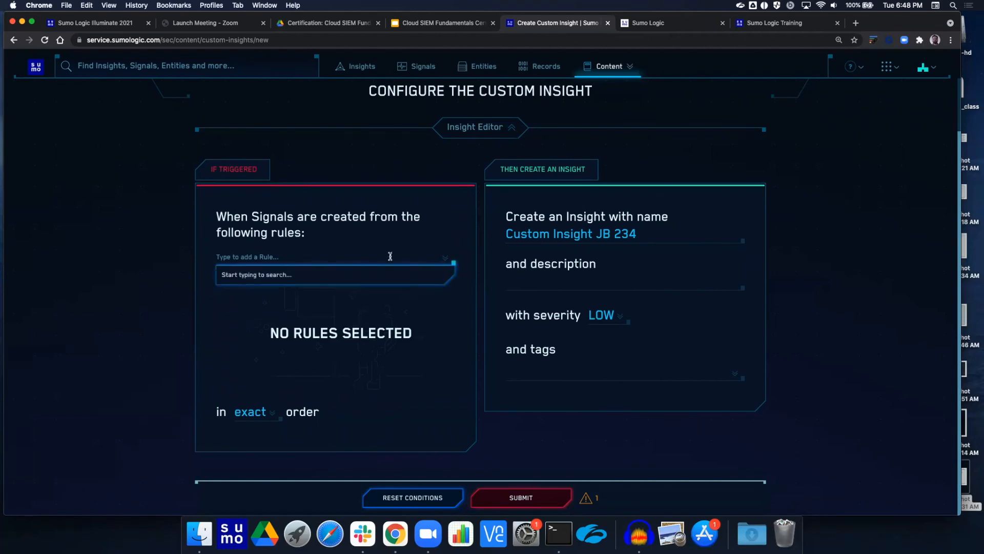
type("jb2")
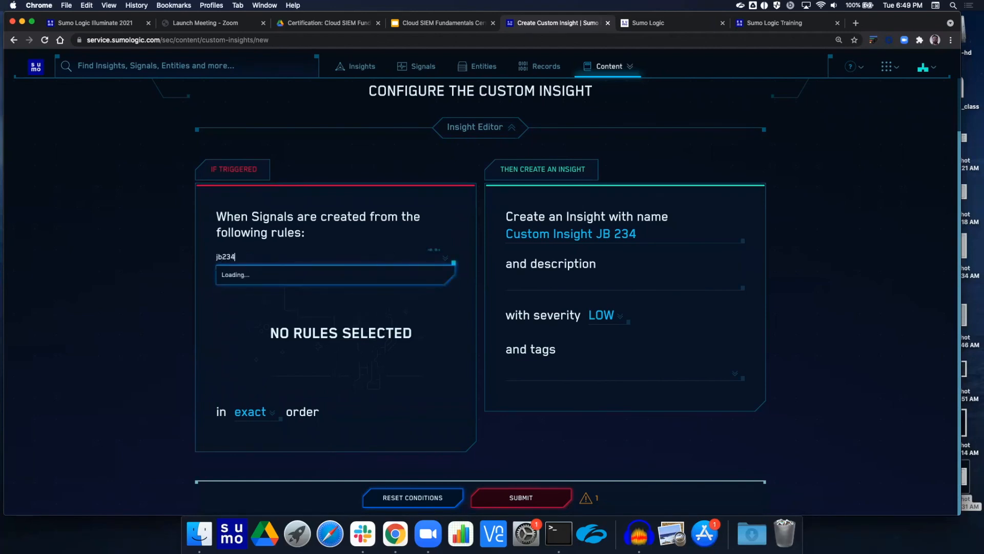
key("BackSpace")
type("234")
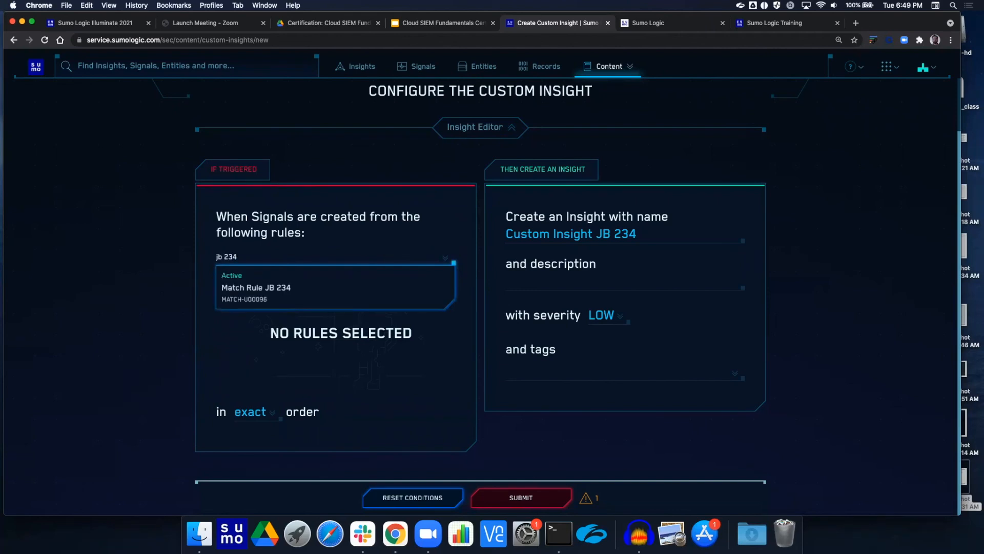
left_click(369, 285)
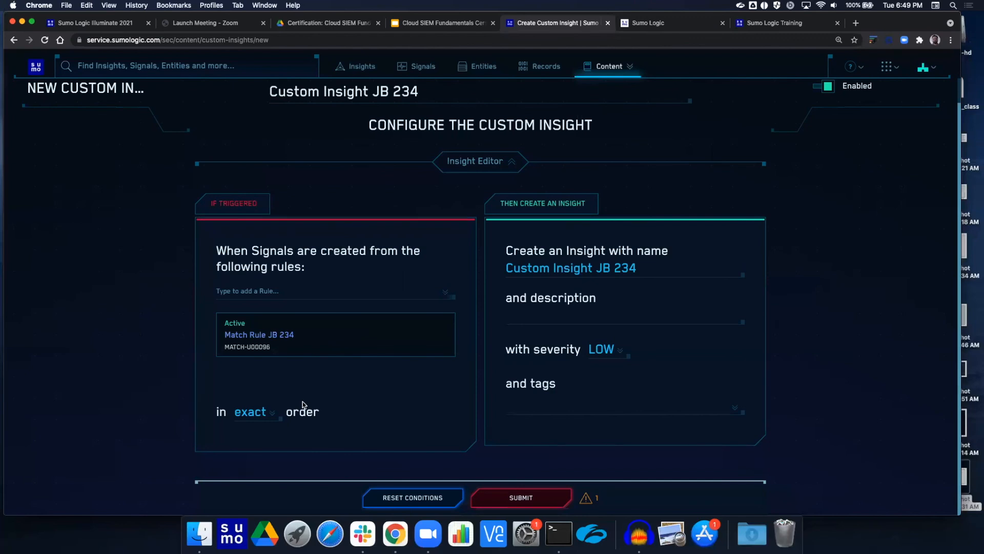
Change the signal order from exact to any
left_click(273, 416)
left_click(264, 435)
left_click(630, 271)
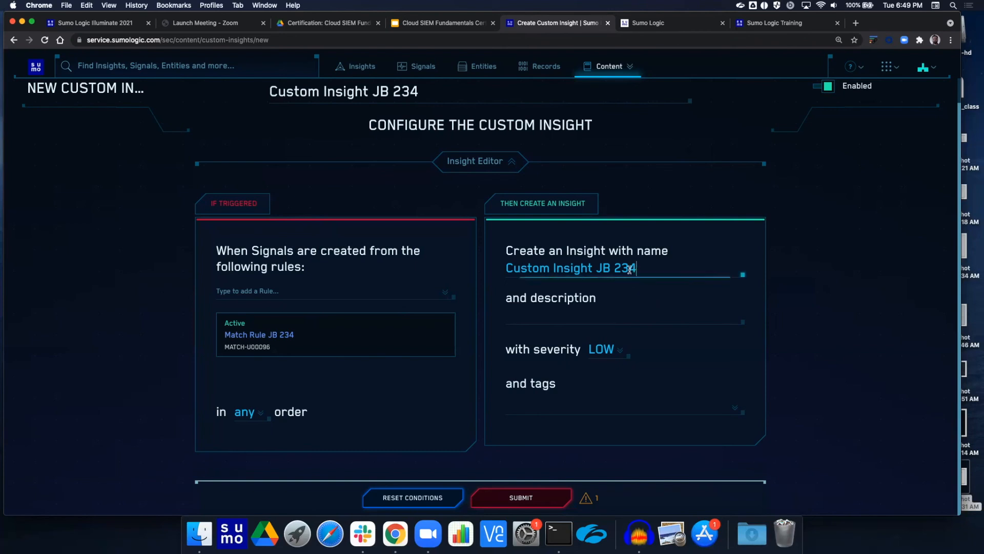
left_click(419, 92)
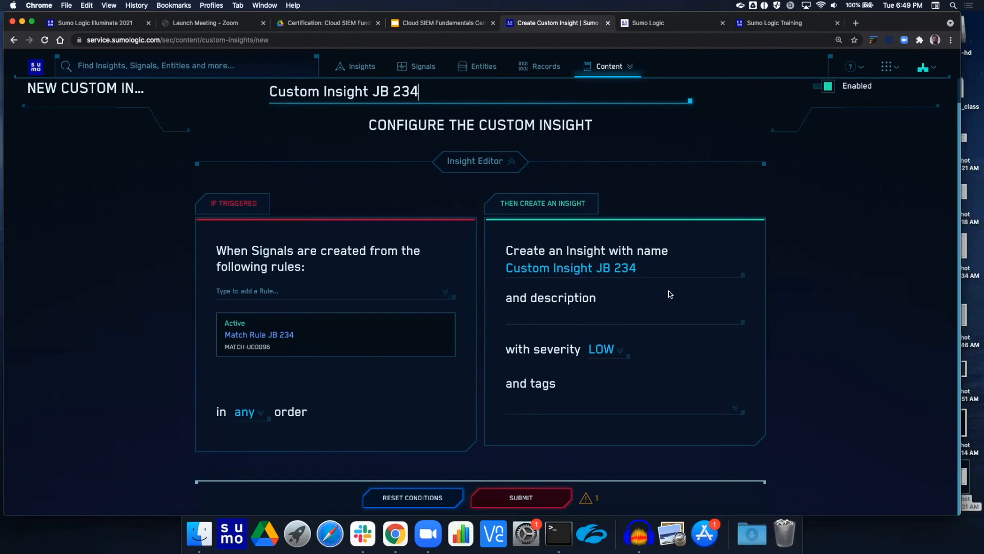
Enter the description 'test' and keep the severity at LOW
left_click(640, 314)
type("test")
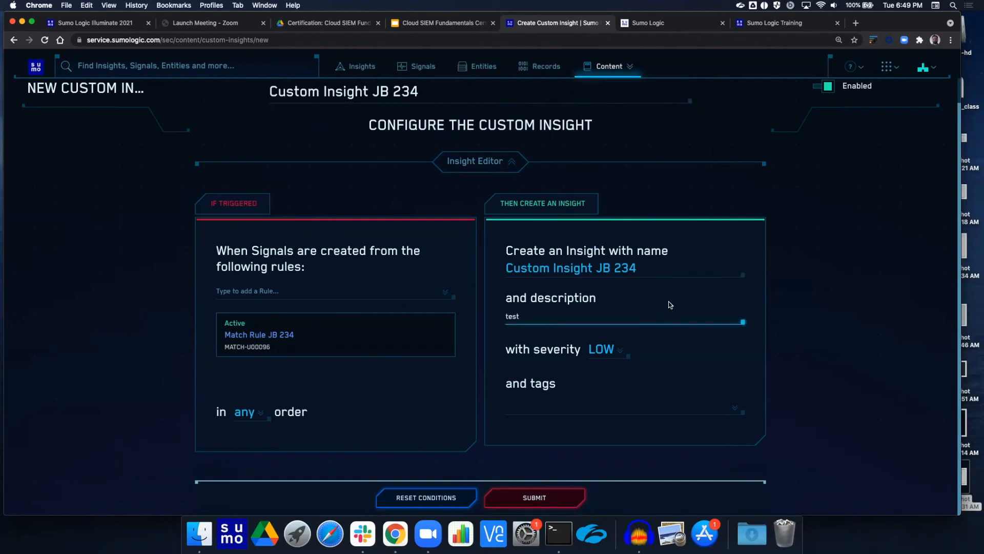
left_click(613, 351)
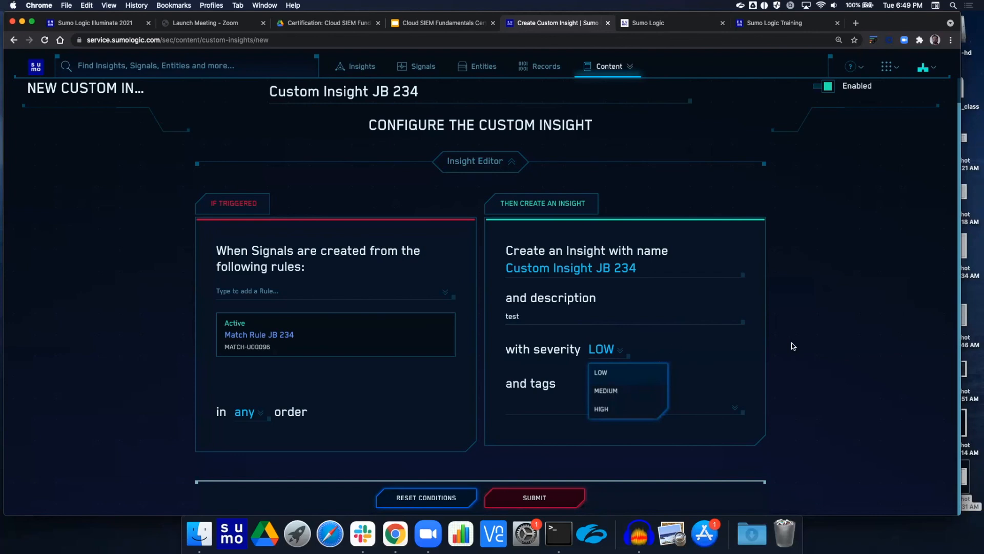
left_click(617, 374)
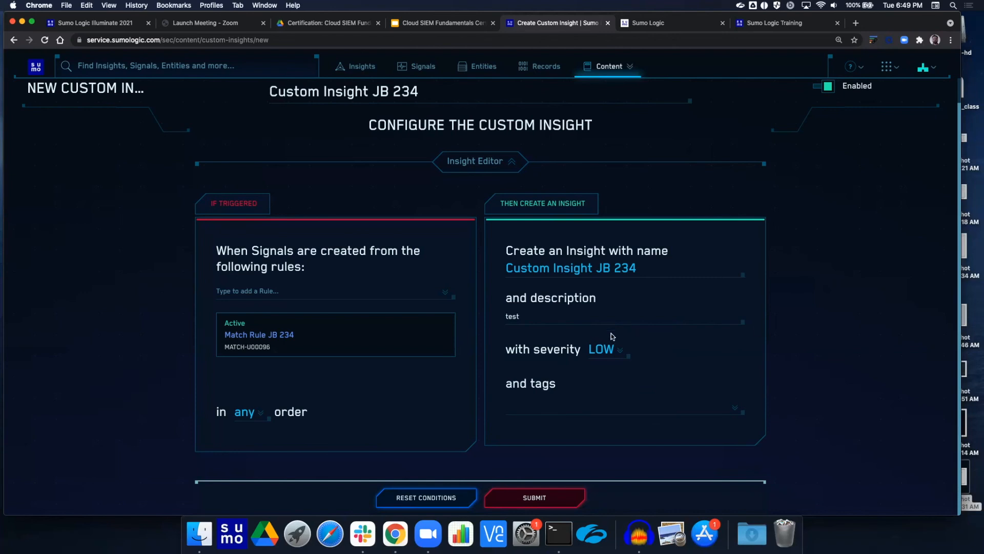
Tag the insight Tactic: TA0001 - Initial Access and submit it
left_click(518, 404)
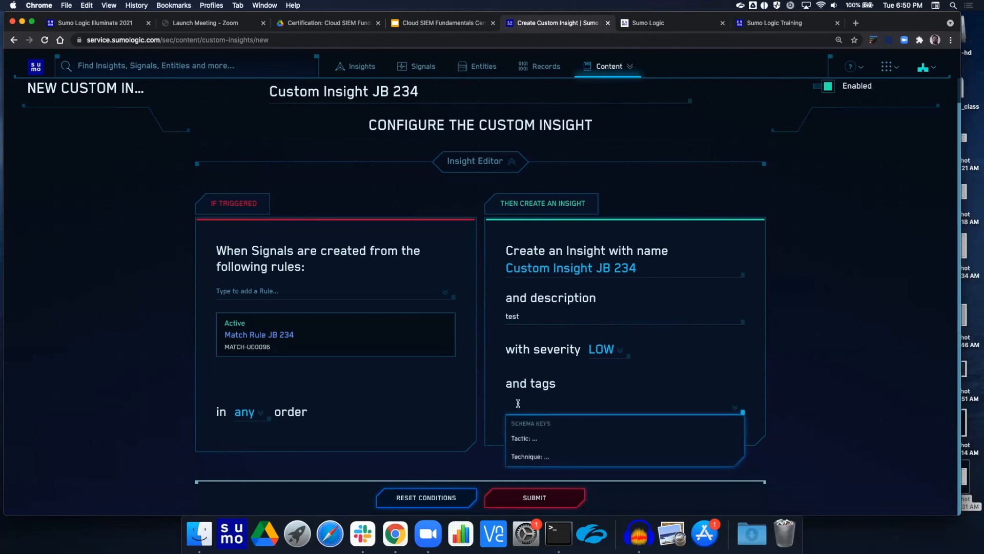
left_click(530, 438)
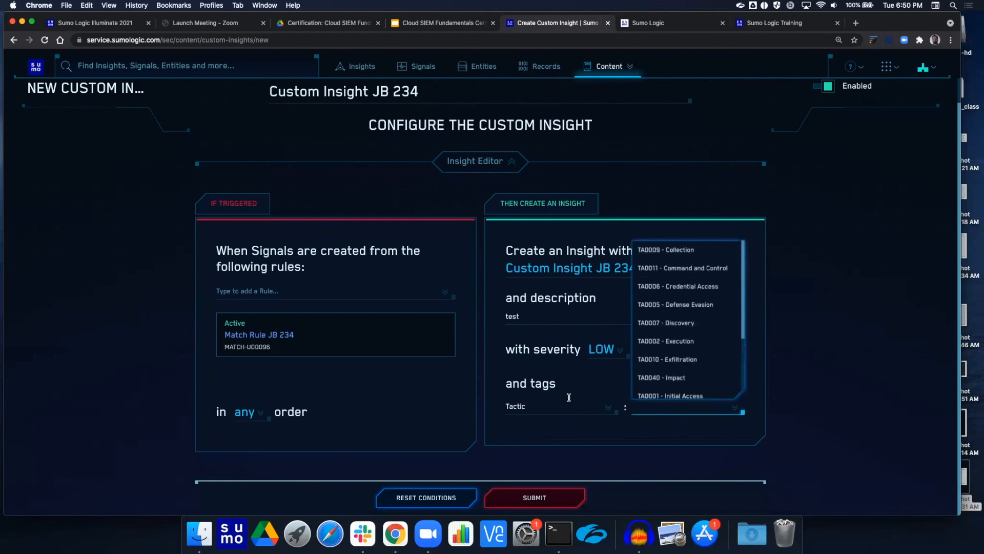
left_click(692, 395)
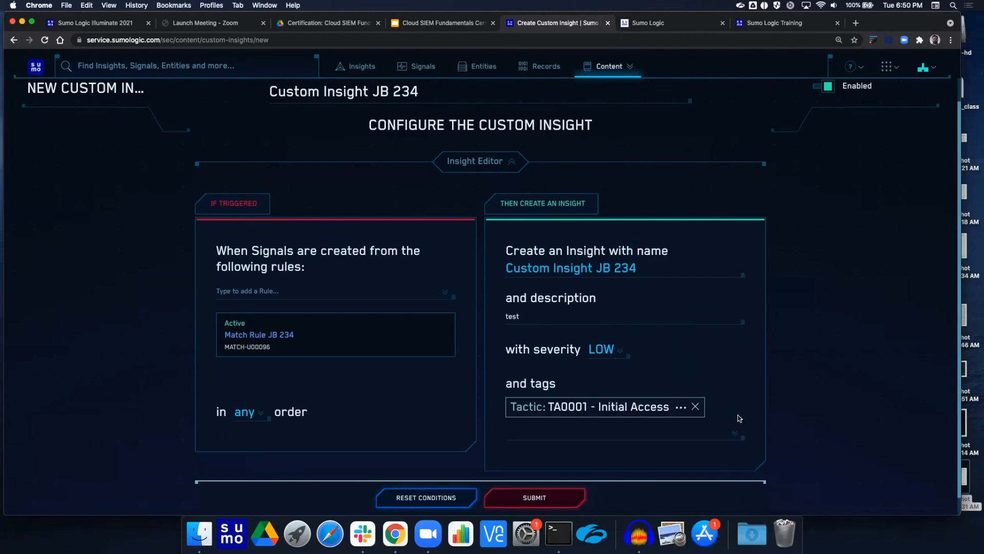
scroll(787, 405, "down", 1)
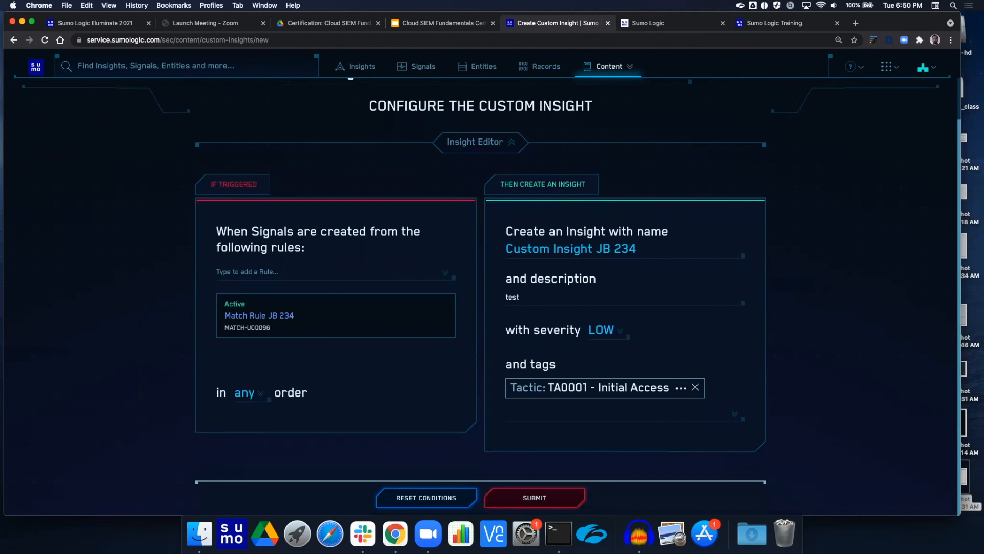
left_click(540, 496)
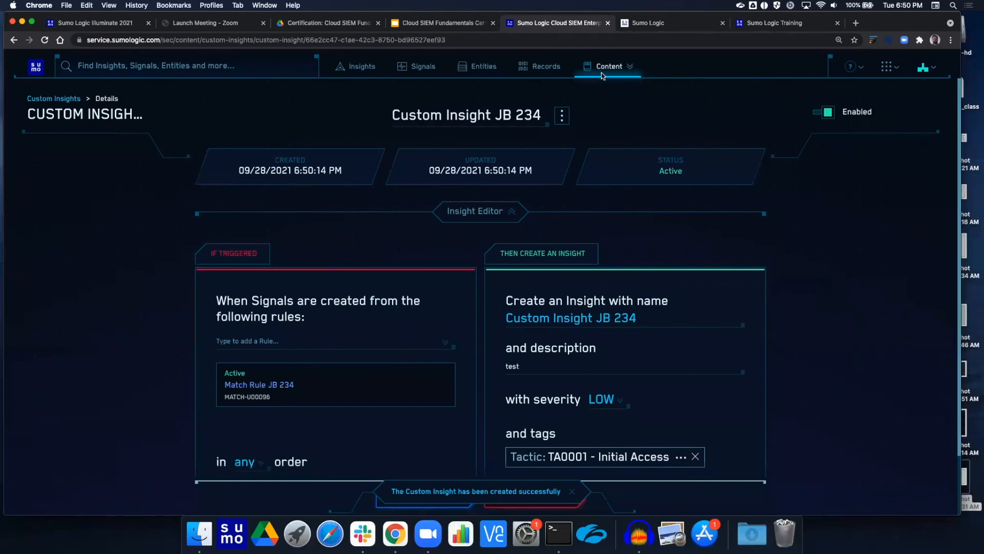
Reload the Custom Insights list and locate Custom Insight JB 234 in it
left_click(615, 67)
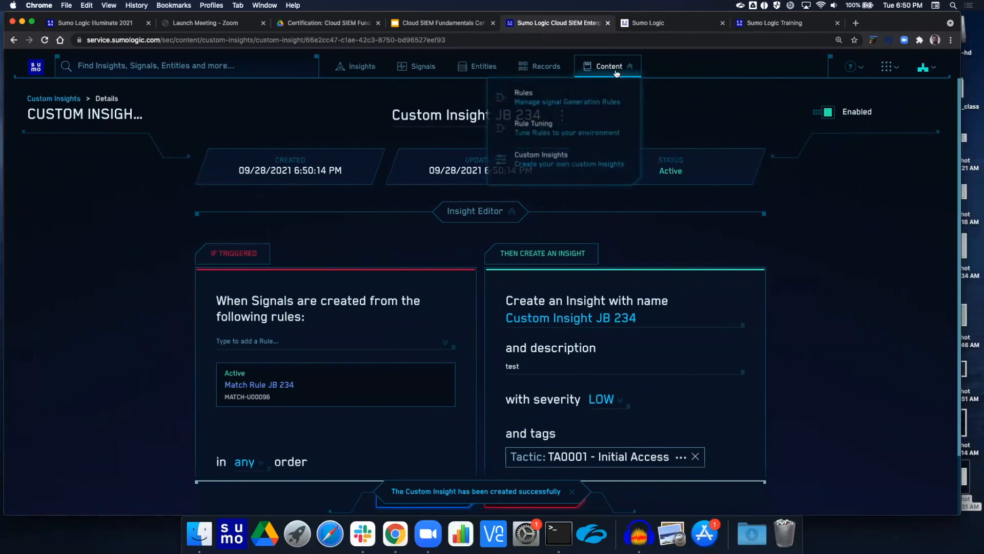
left_click(606, 164)
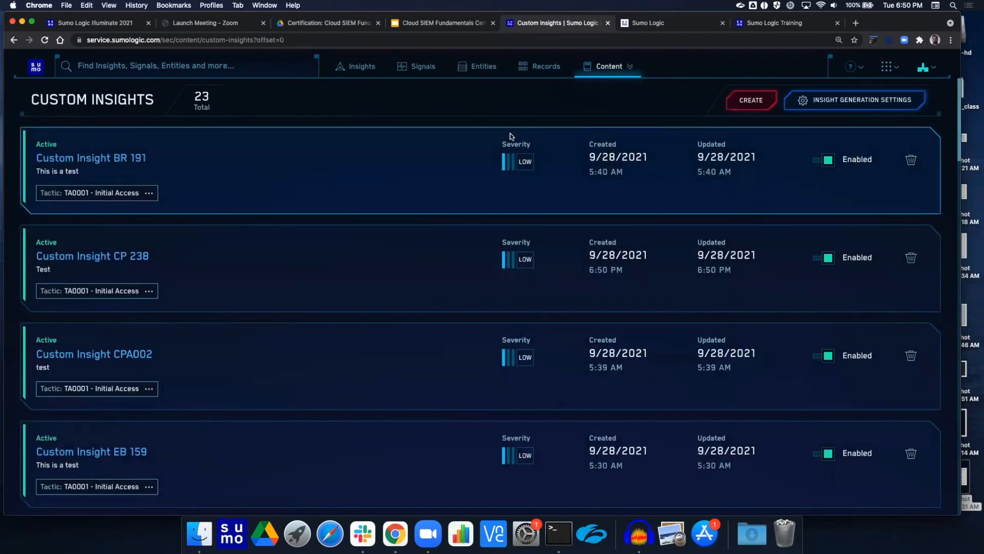
left_click(43, 40)
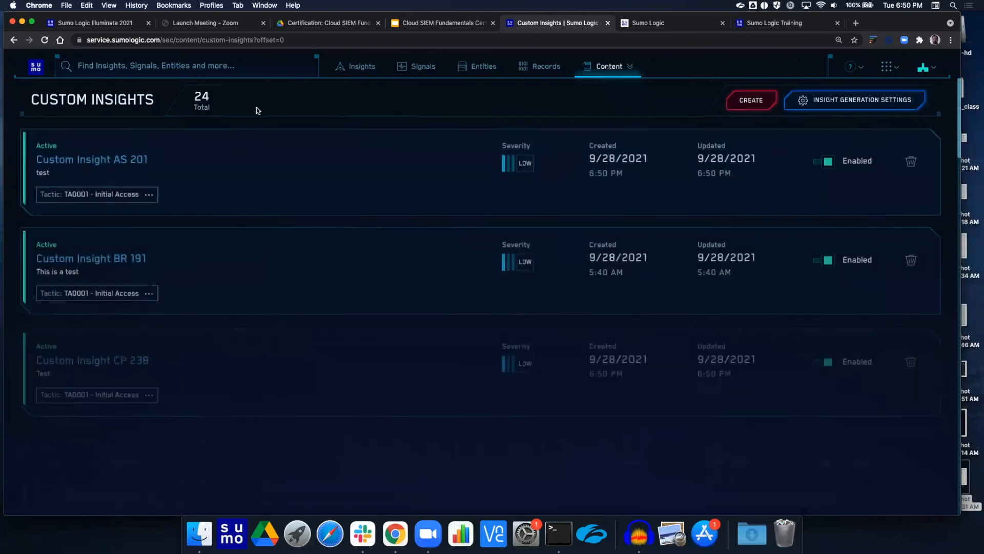
scroll(202, 248, "down", 7)
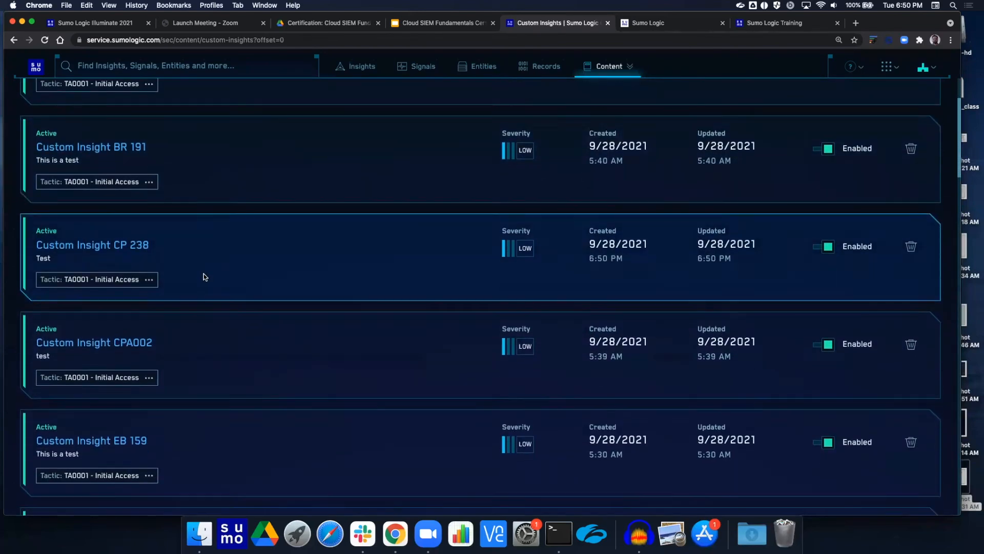
scroll(184, 277, "down", 2)
triple_click(172, 385)
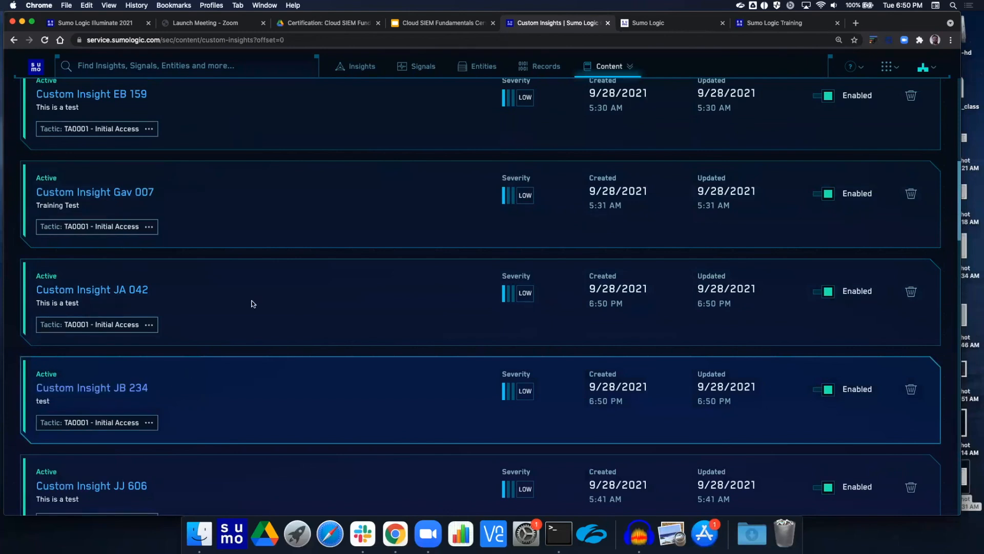
left_click_drag(169, 288, 136, 290)
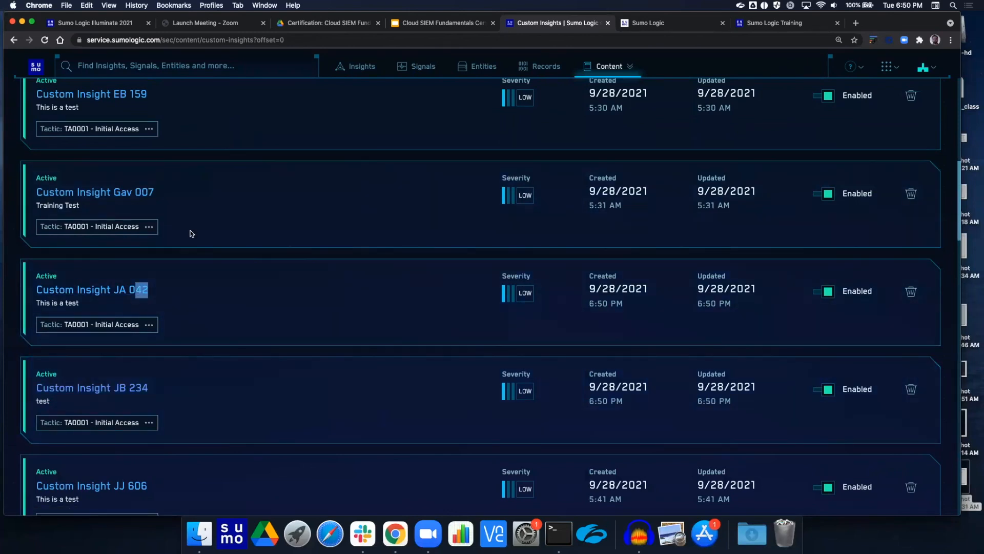
scroll(251, 268, "up", 3)
scroll(251, 268, "up", 10)
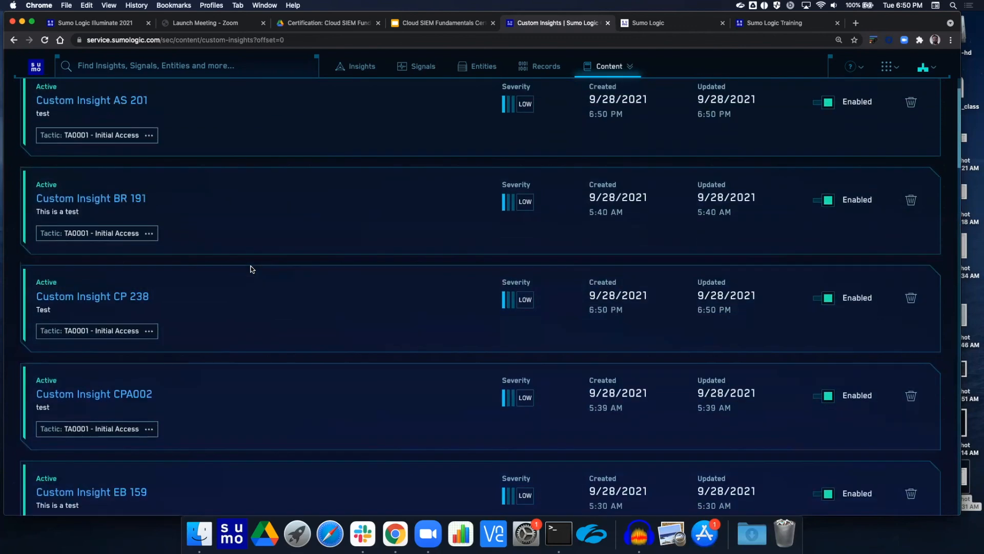
scroll(216, 171, "up", 2)
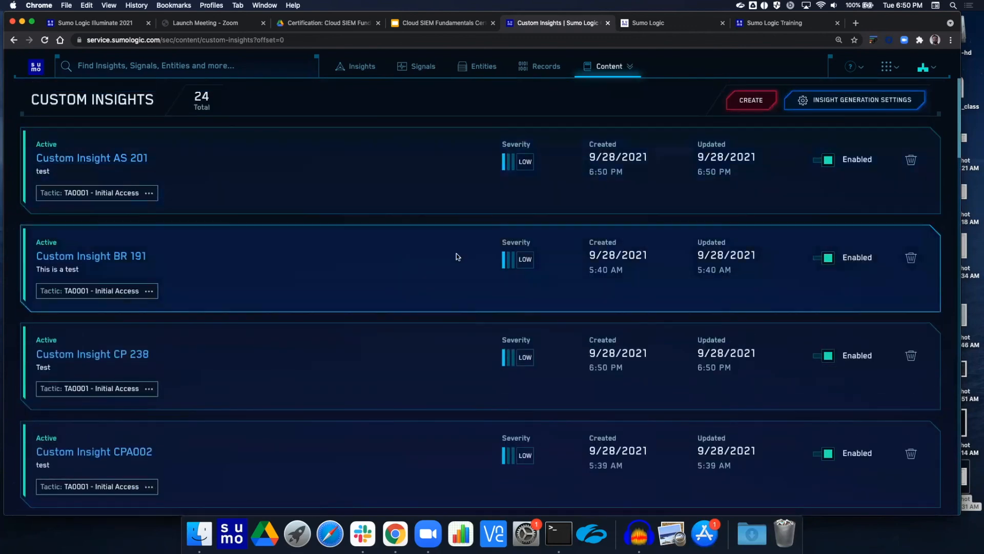
scroll(256, 210, "down", 1)
scroll(257, 213, "down", 20)
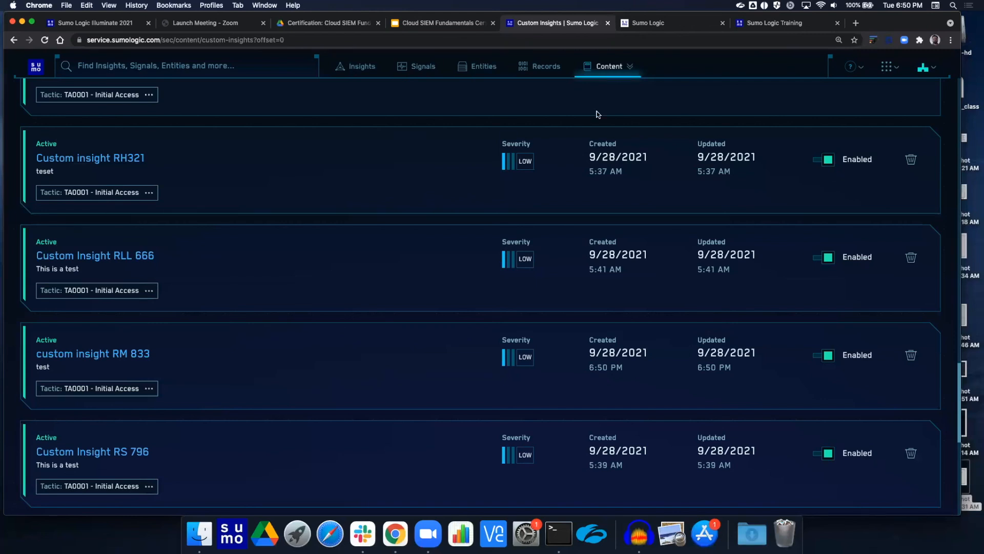
Show slide 64, Questions?, in the Cloud SIEM Fundamentals Cert Jam deck
left_click(464, 24)
scroll(106, 307, "down", 3)
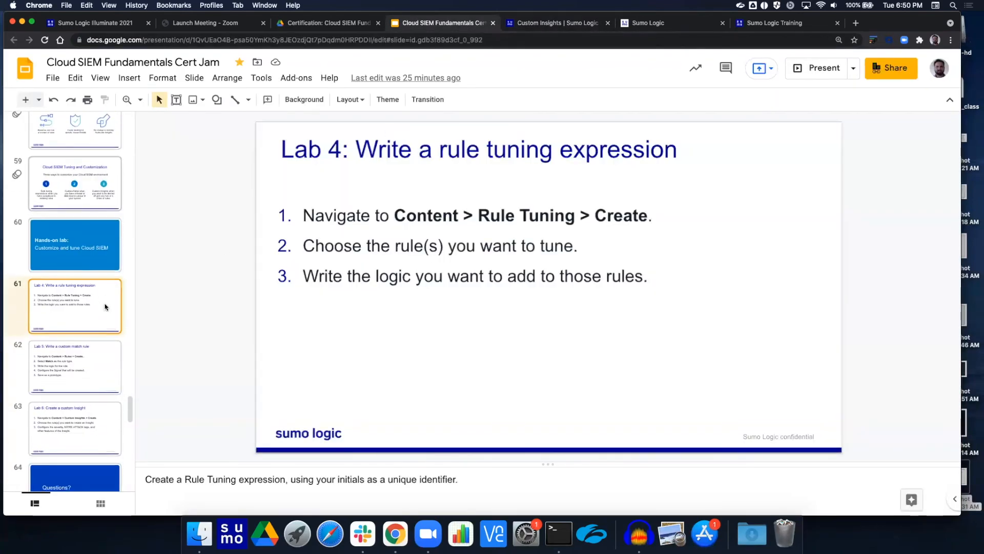
scroll(106, 307, "down", 5)
left_click(105, 306)
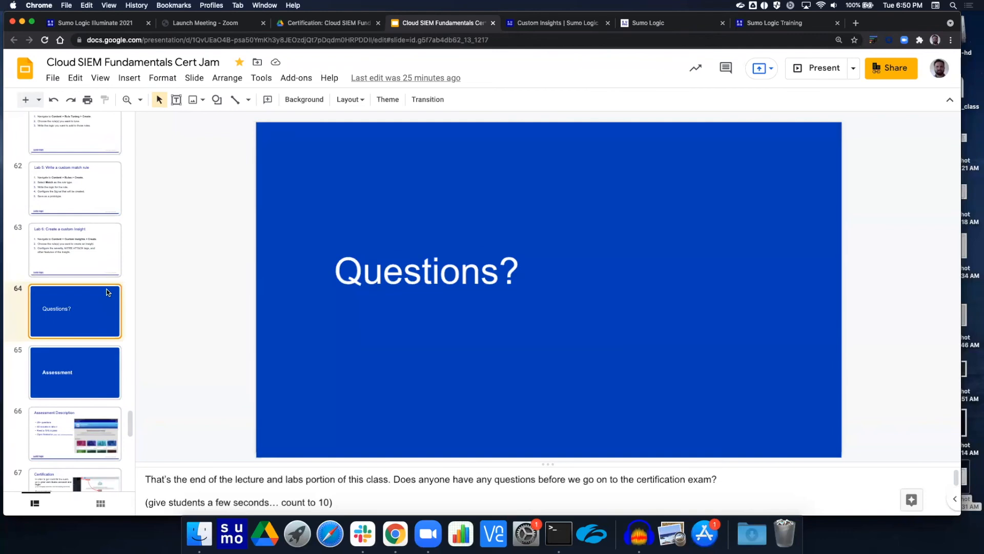